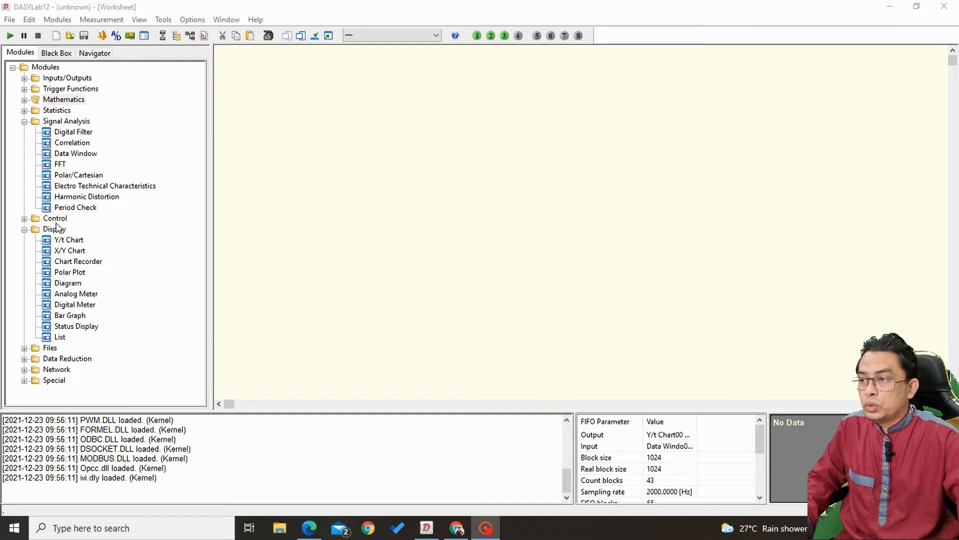
Step: Place a Generator module of the type without modulation on the empty worksheet
click(24, 219)
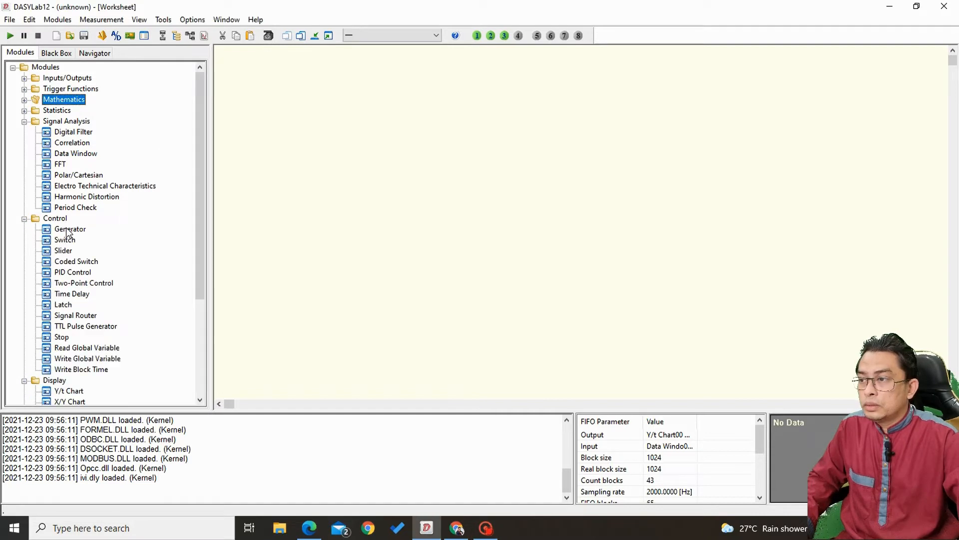
drag(68, 231, 269, 134)
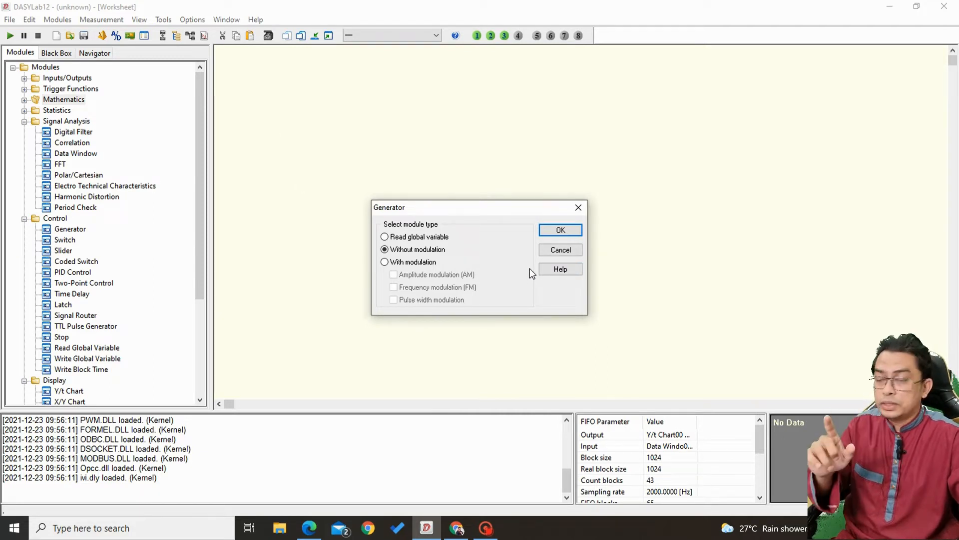
click(554, 231)
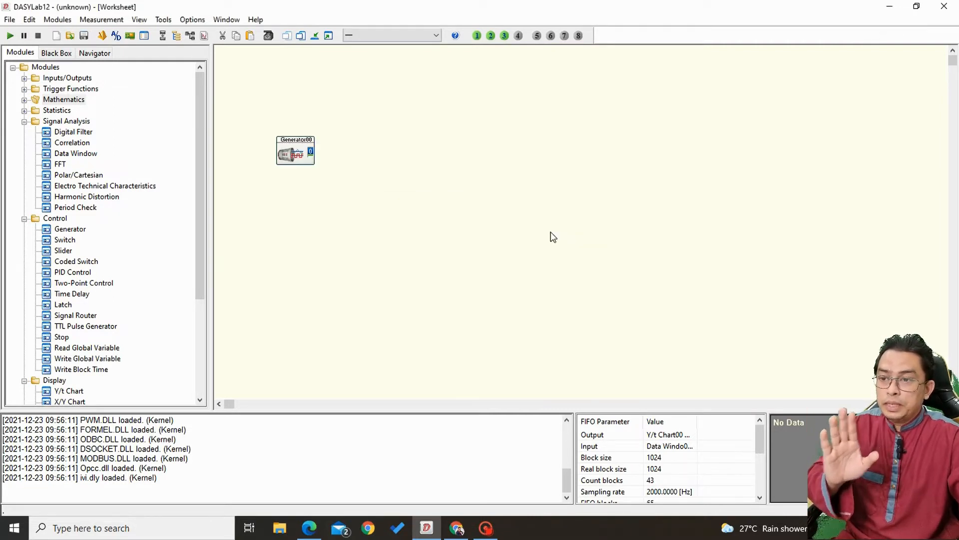
Step: Set the generator's curve form to Sine and check the sampling rate and block size in the measurement setup
double_click(296, 153)
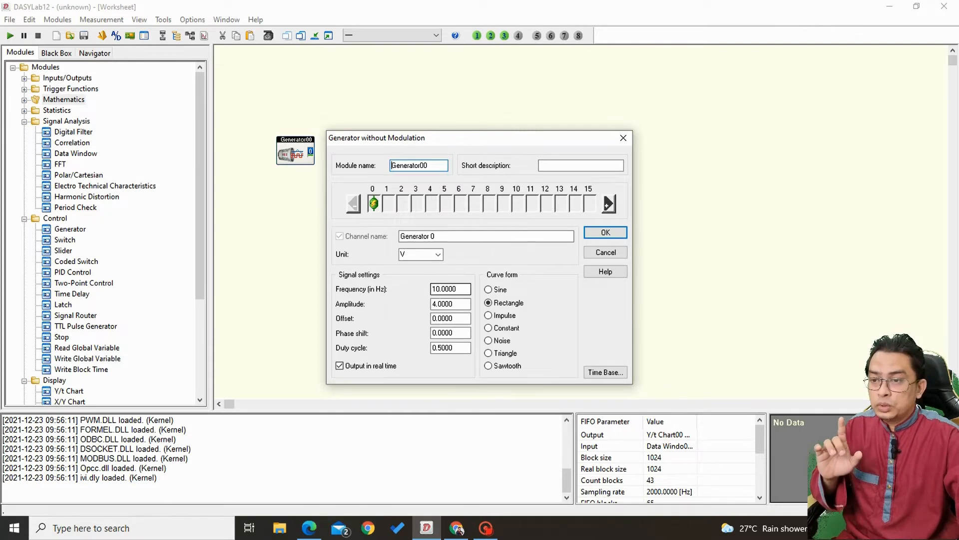
click(459, 305)
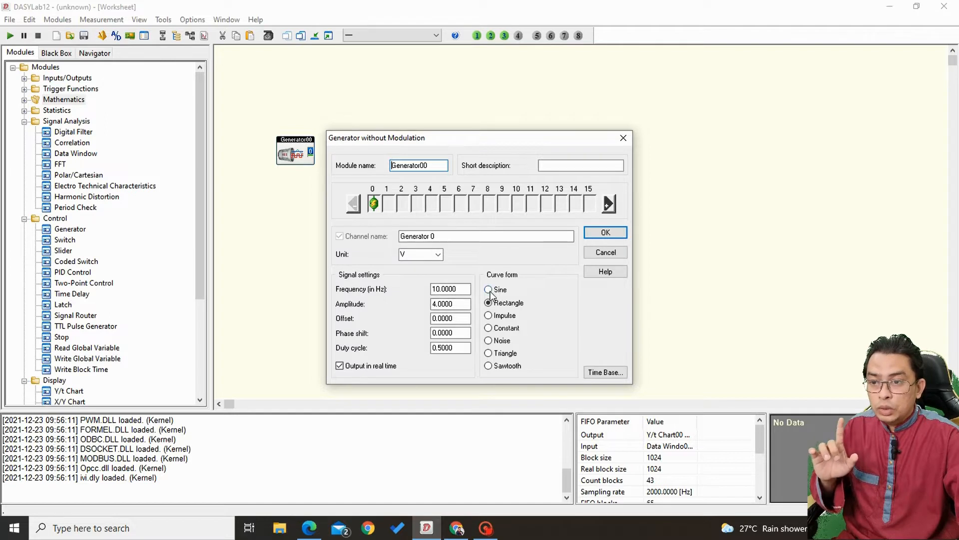
click(489, 290)
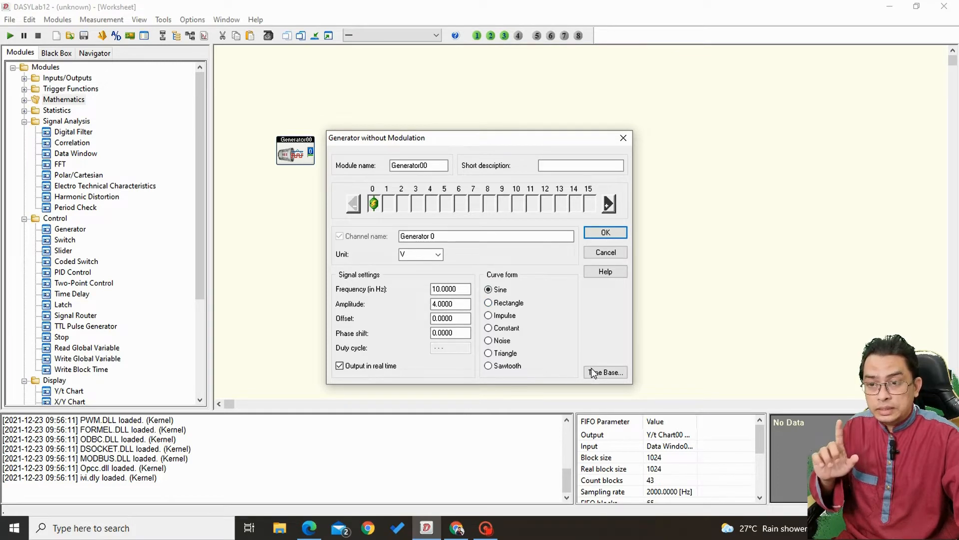
click(618, 232)
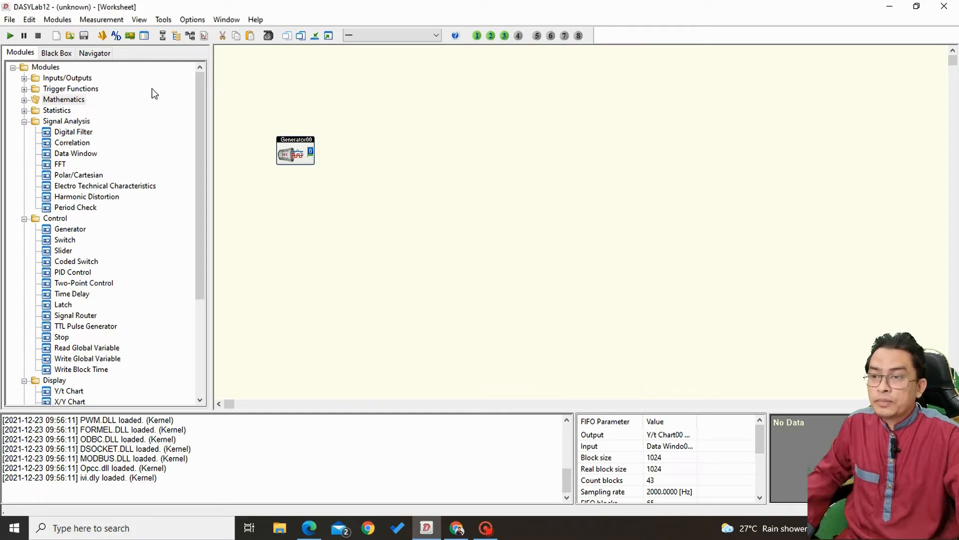
click(118, 39)
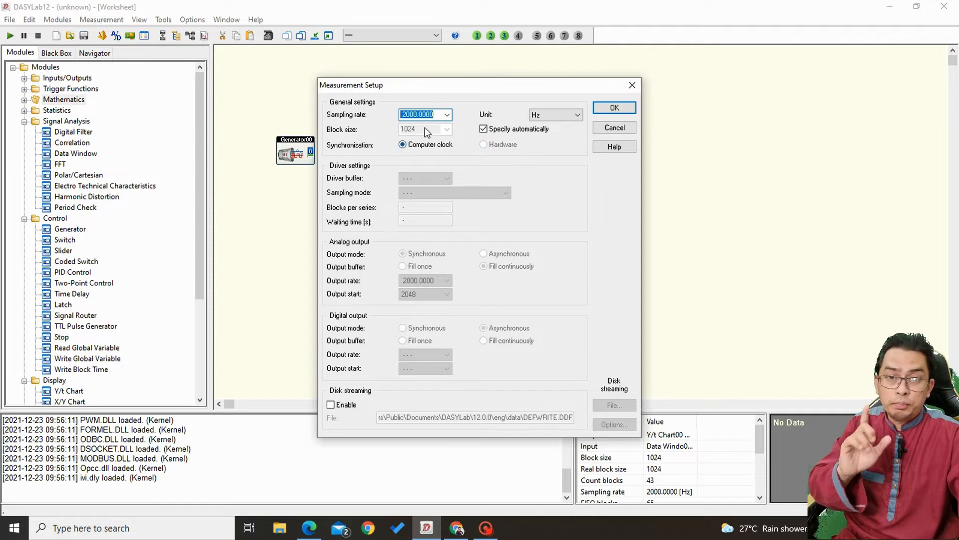
click(608, 114)
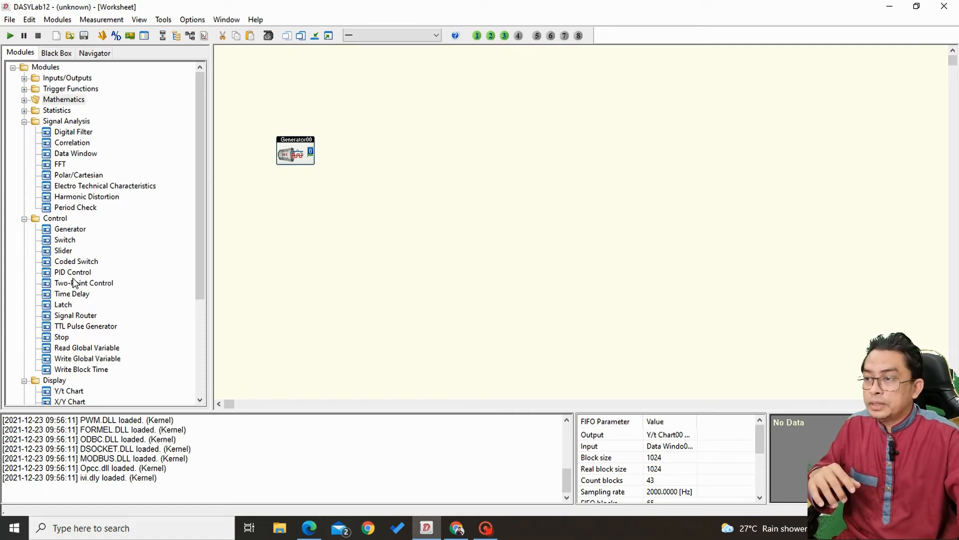
Step: Add a Y/t Chart module, connect it to the generator's output and align the two modules in a row
drag(68, 391, 371, 156)
drag(285, 154, 265, 146)
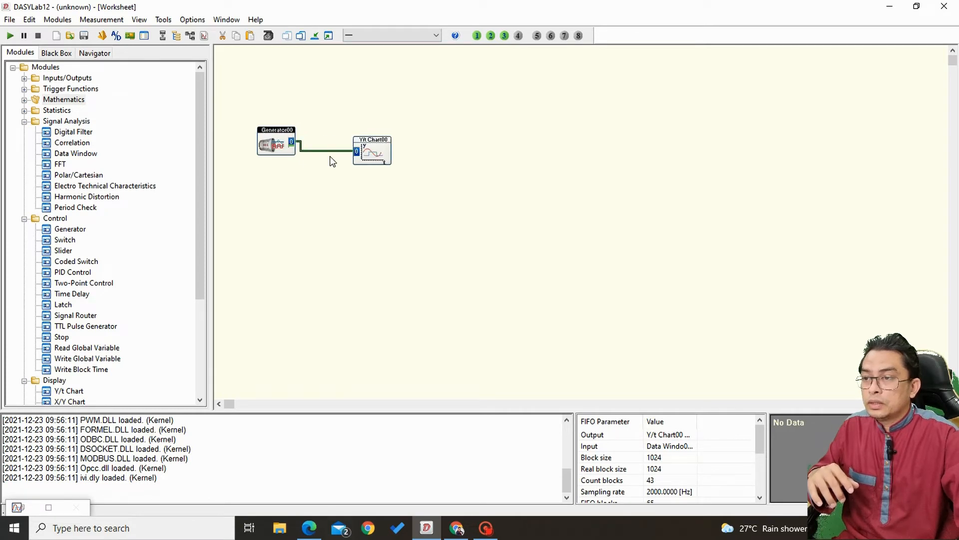
drag(370, 147, 372, 137)
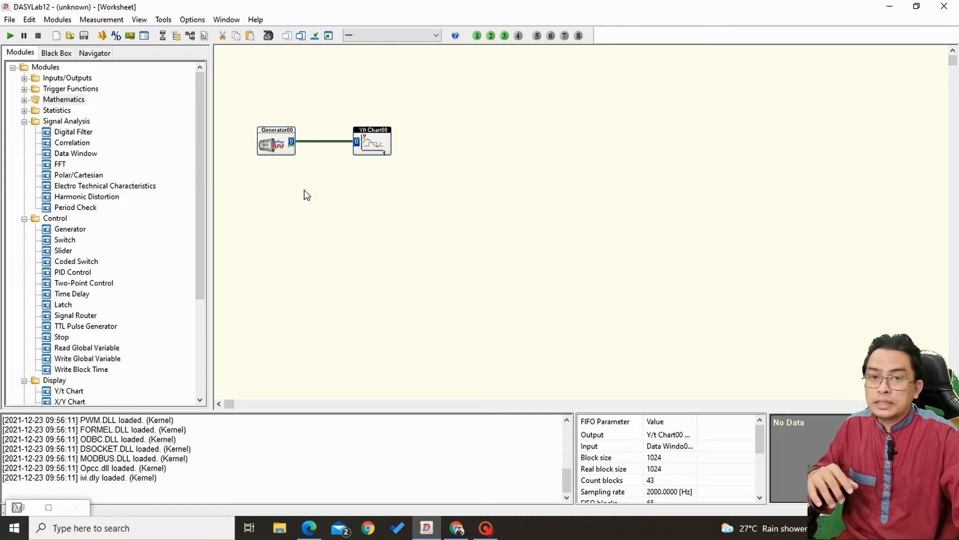
Step: Save the worksheet as Tutorial 2 in the Laboratory folder of the BTD 2142 Mechanical Measurement course folder in Dropbox
click(8, 21)
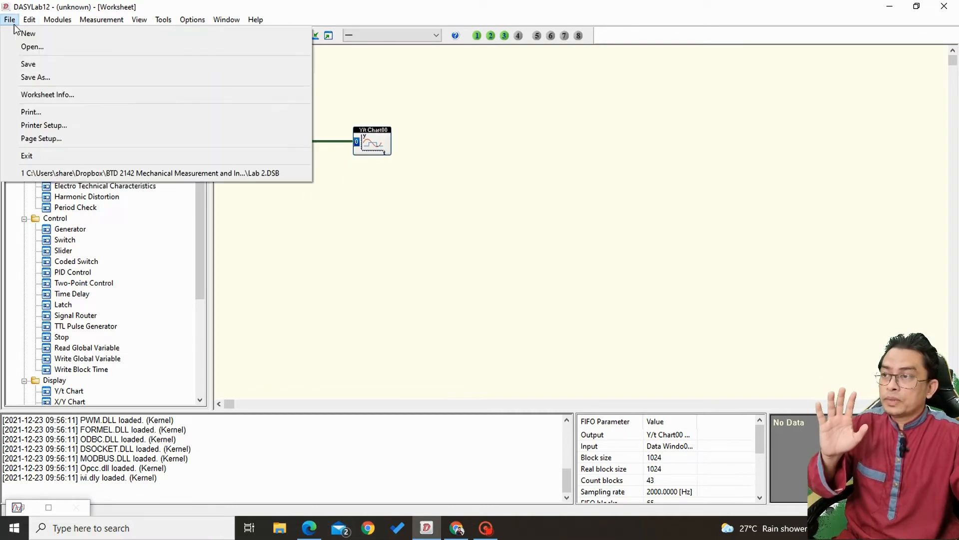
click(17, 77)
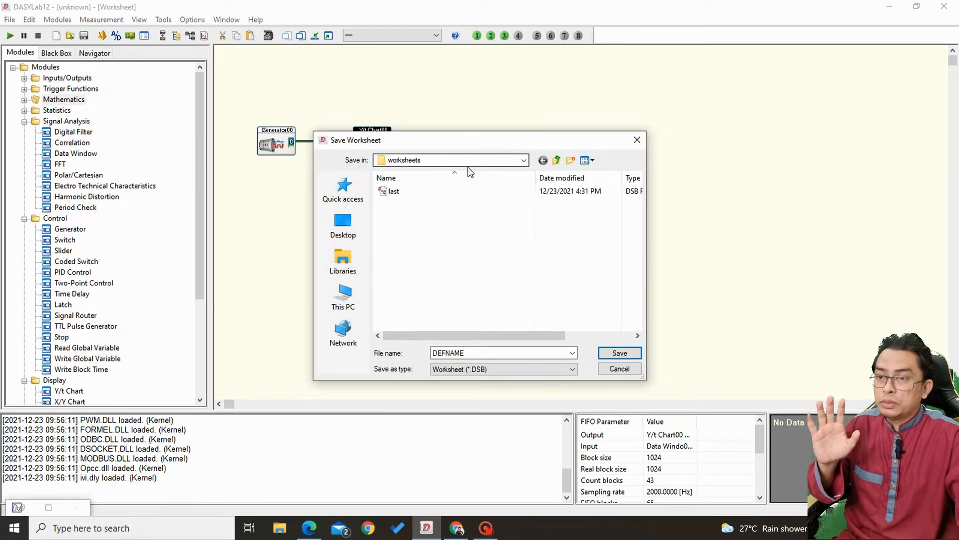
click(485, 166)
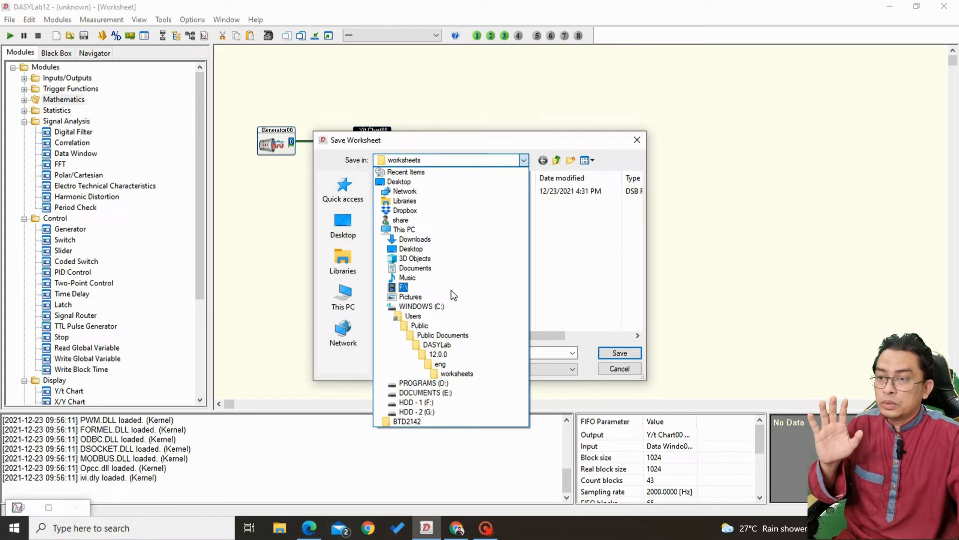
click(443, 213)
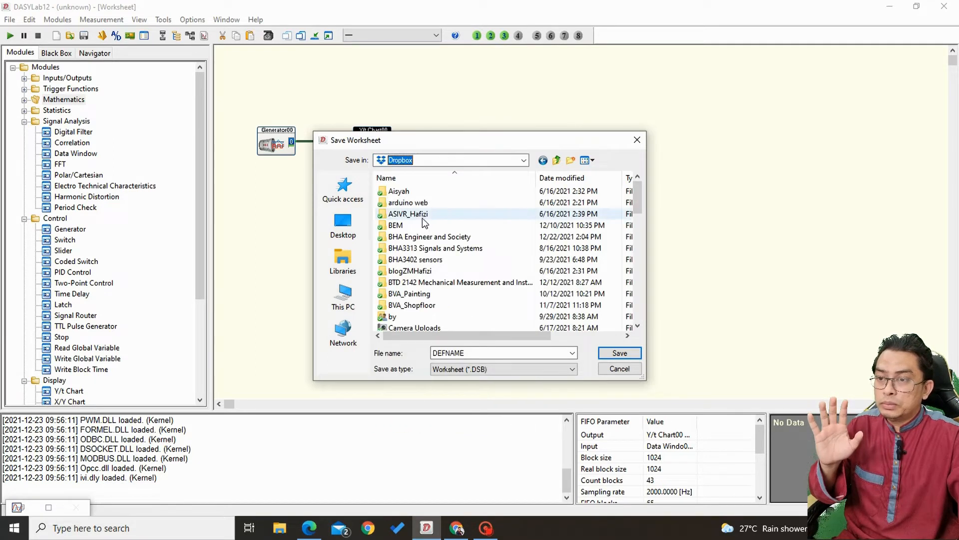
click(421, 286)
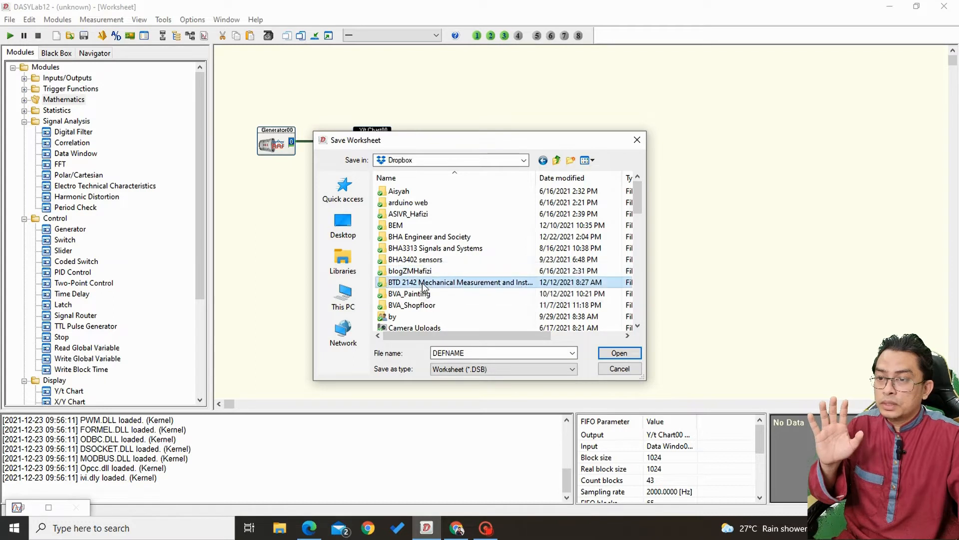
double_click(391, 283)
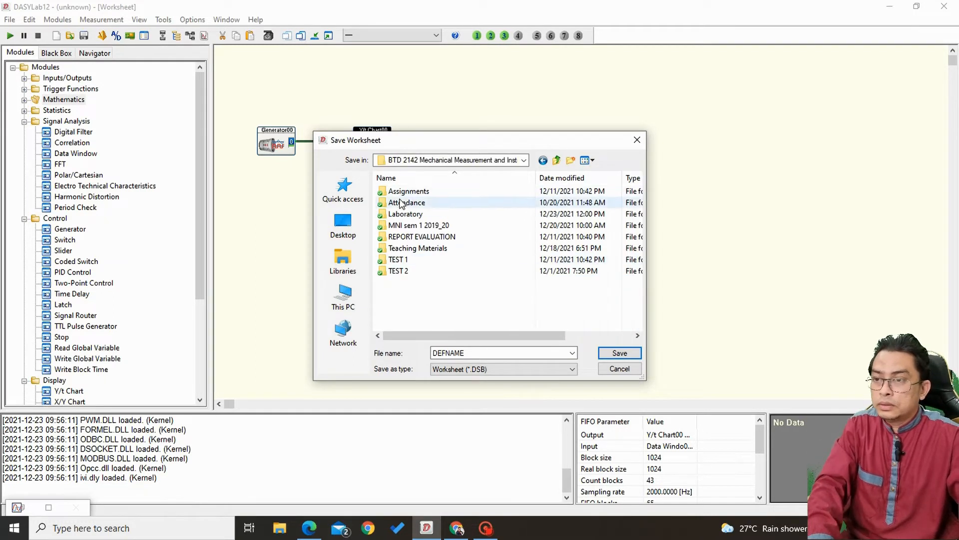
double_click(405, 216)
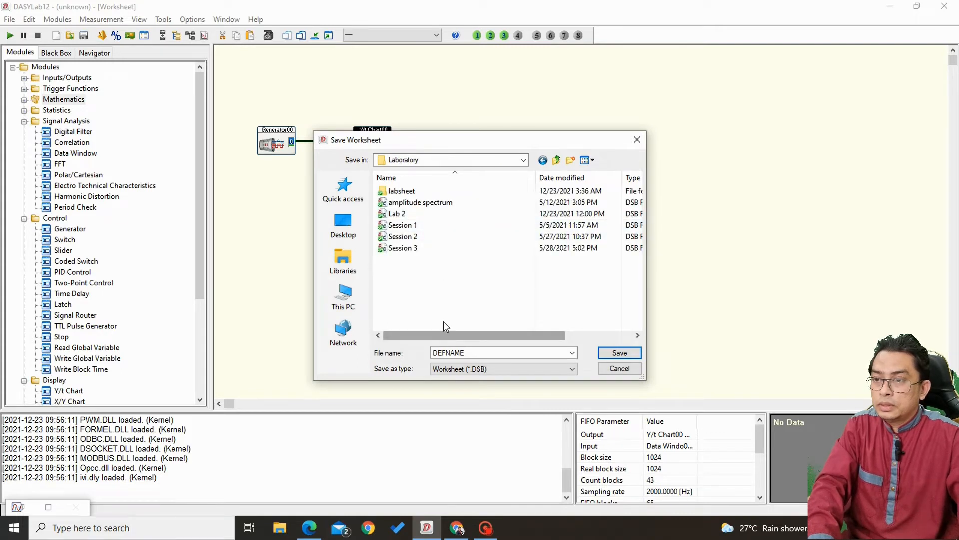
double_click(459, 353)
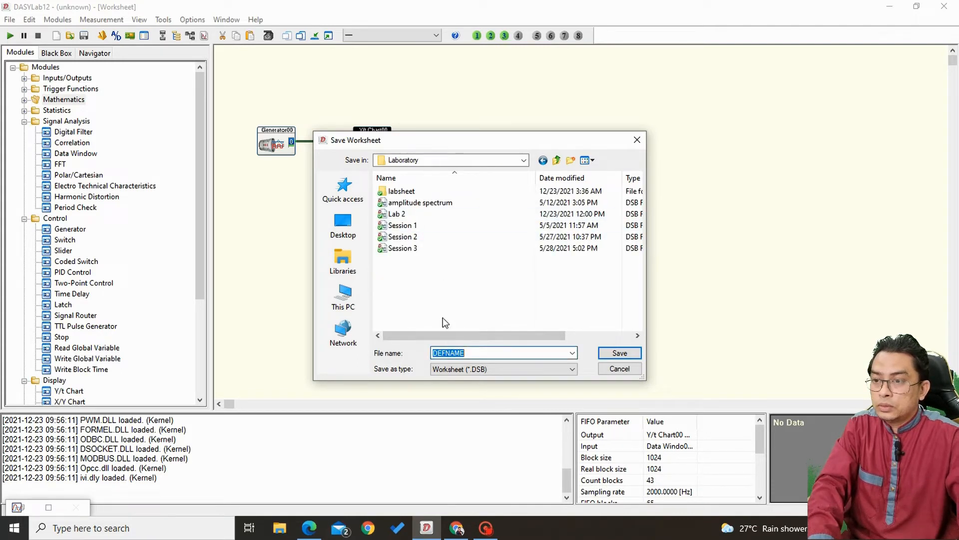
text(Tuto)
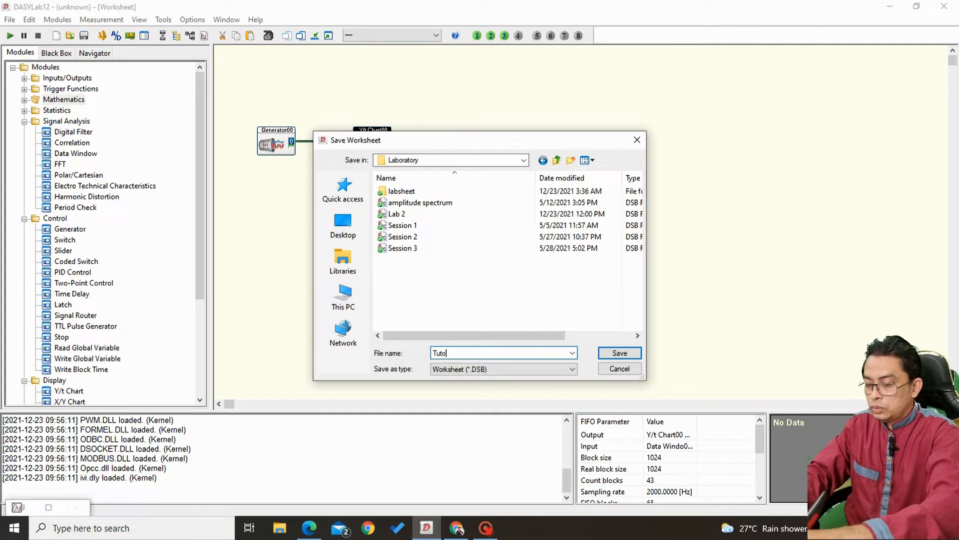
text(rial )
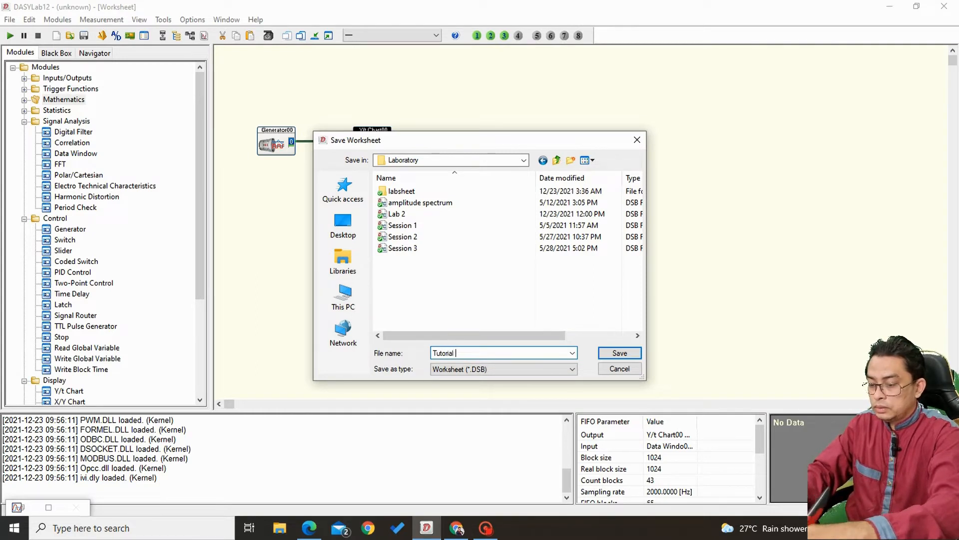
text(2)
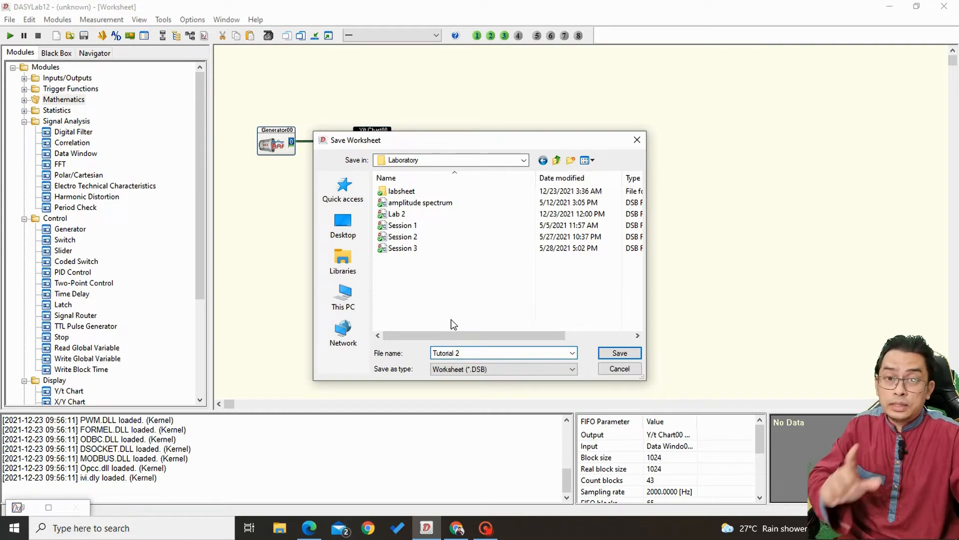
click(620, 354)
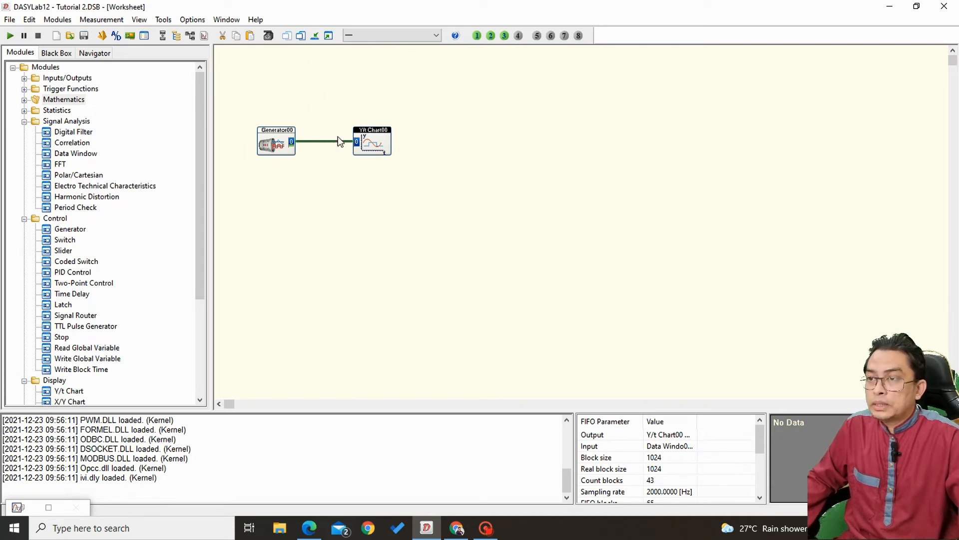
Step: Add a Data Window module branched from the generator's line below the chart, and connect a second Y/t Chart to its output
click(56, 154)
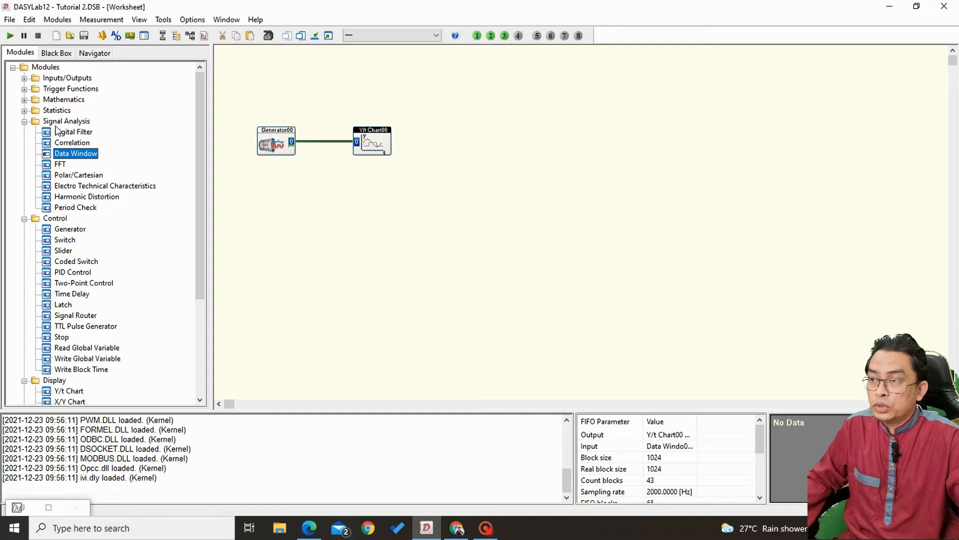
drag(61, 159, 323, 207)
drag(372, 145, 410, 145)
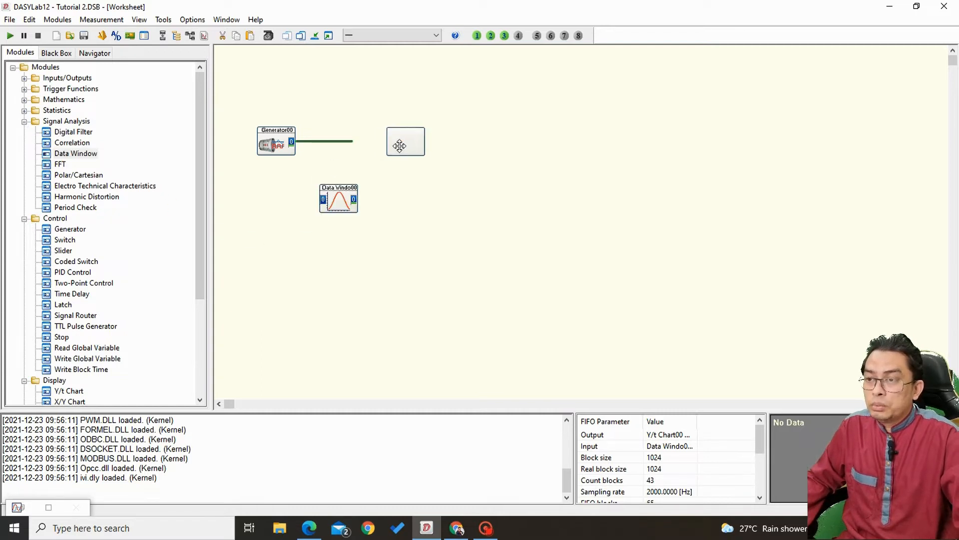
drag(338, 196, 348, 172)
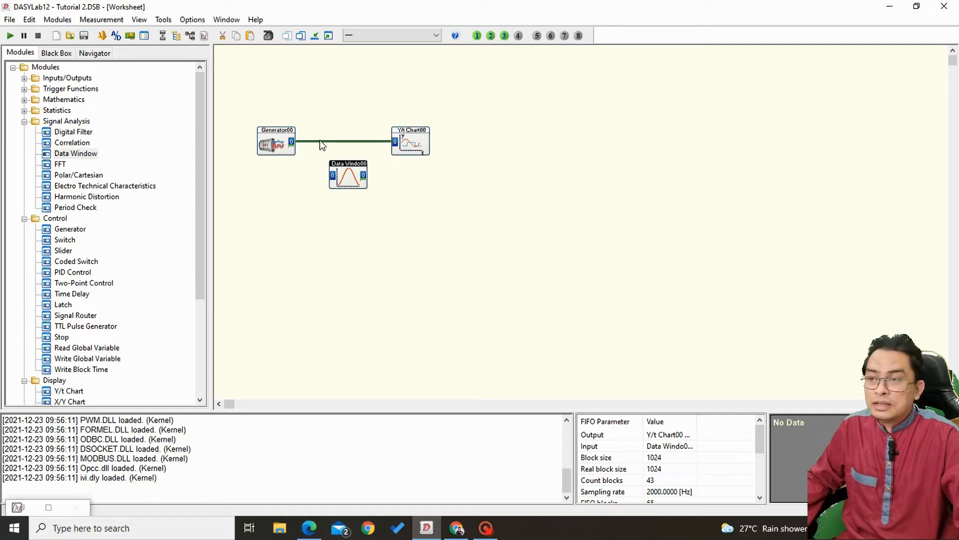
drag(320, 141, 334, 194)
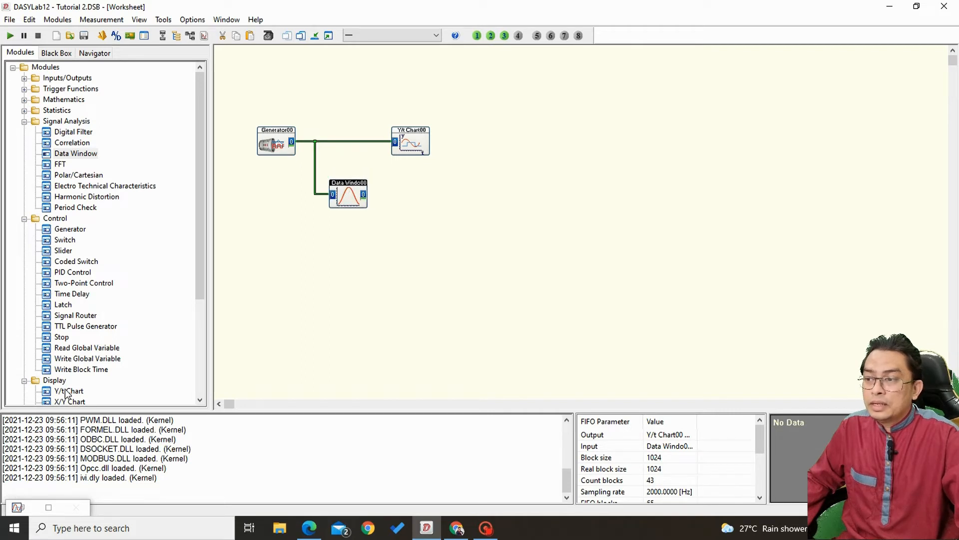
click(400, 181)
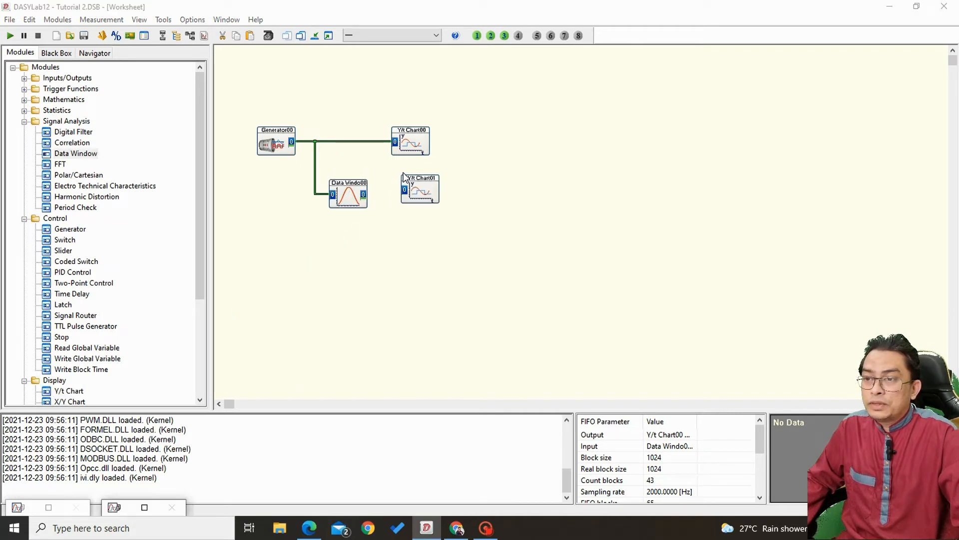
mouse_move(411, 187)
mouse_down()
mouse_move(378, 192)
mouse_move(404, 193)
mouse_up()
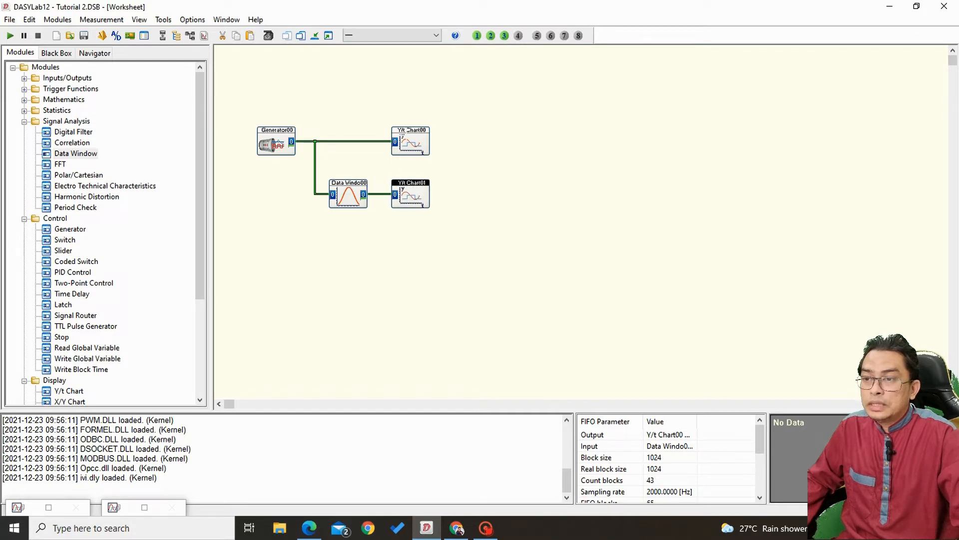
Step: Rename the Y/t Chart connected directly to the generator as "No window"
double_click(410, 145)
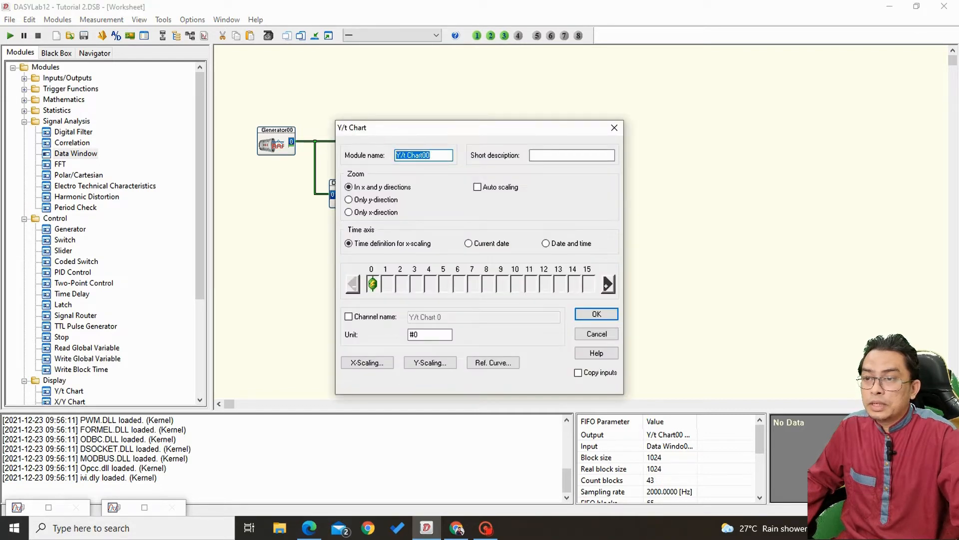
text(No window)
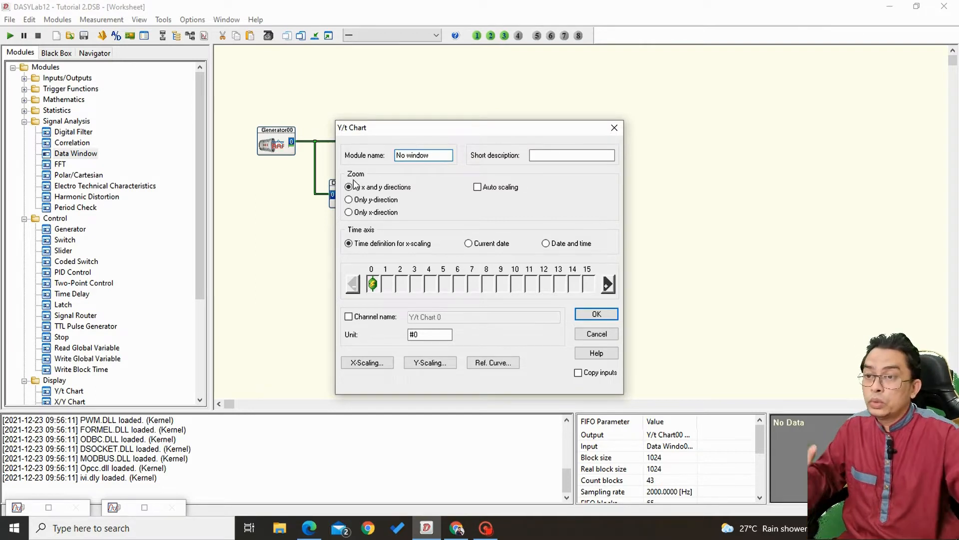
click(596, 315)
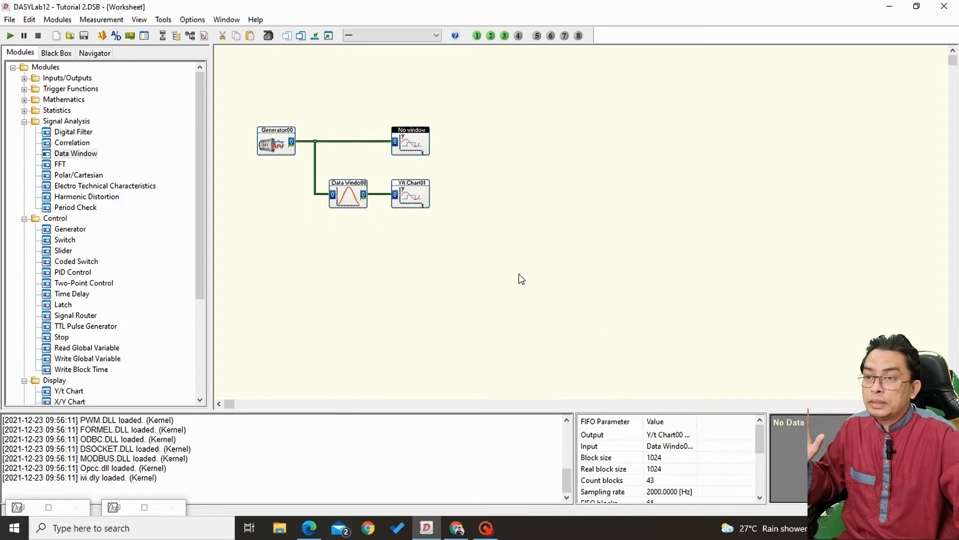
double_click(410, 143)
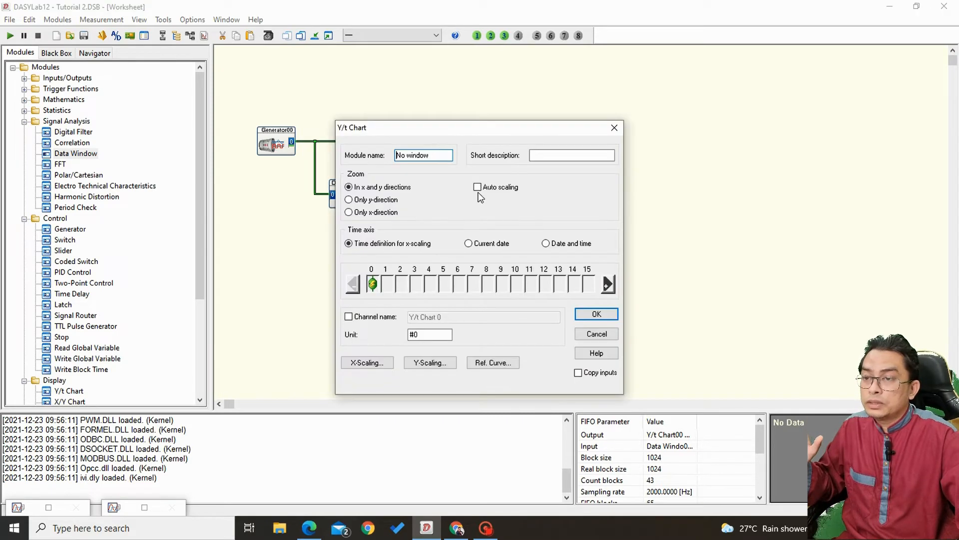
click(596, 314)
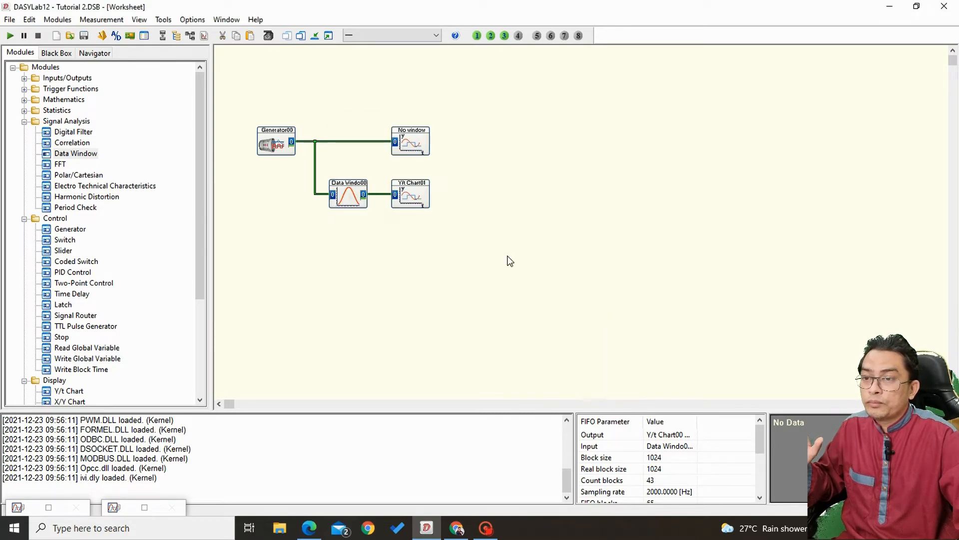
Step: Rename the Y/t Chart fed by the Data Window module as "with window" and enable its auto scaling
double_click(405, 196)
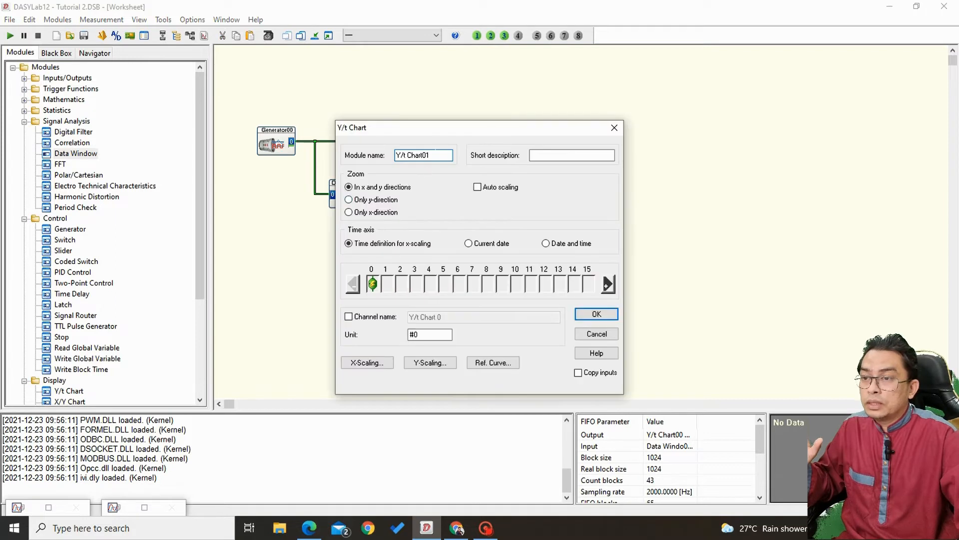
drag(433, 156, 305, 157)
text(with window)
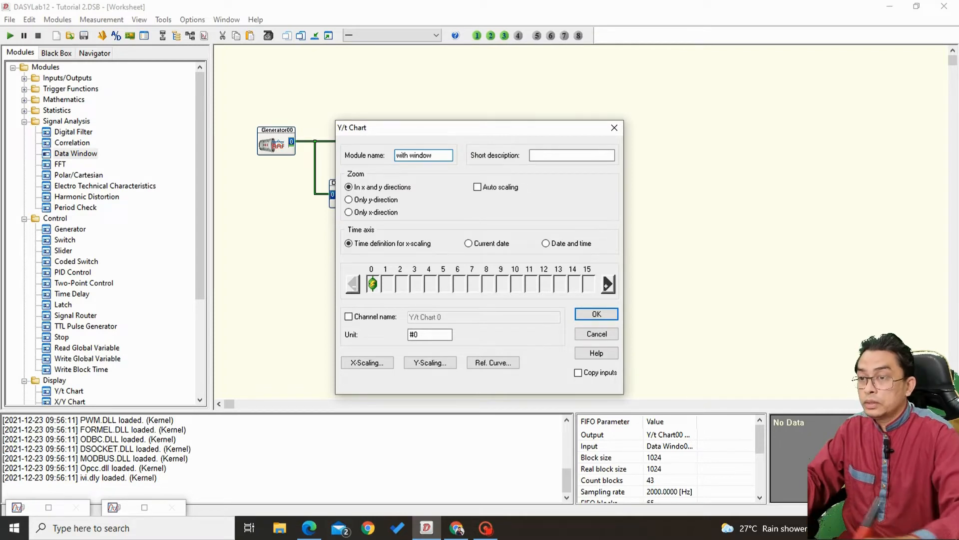
click(488, 192)
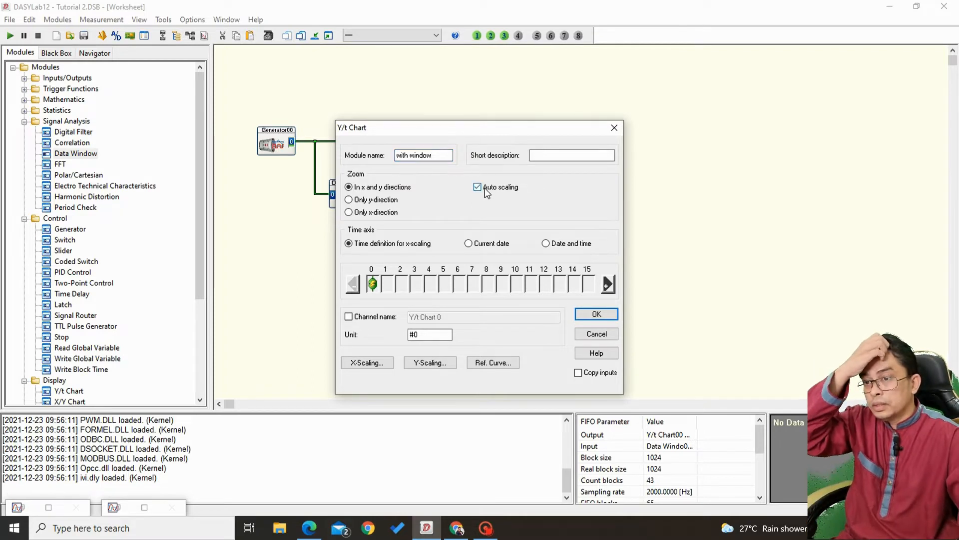
click(593, 315)
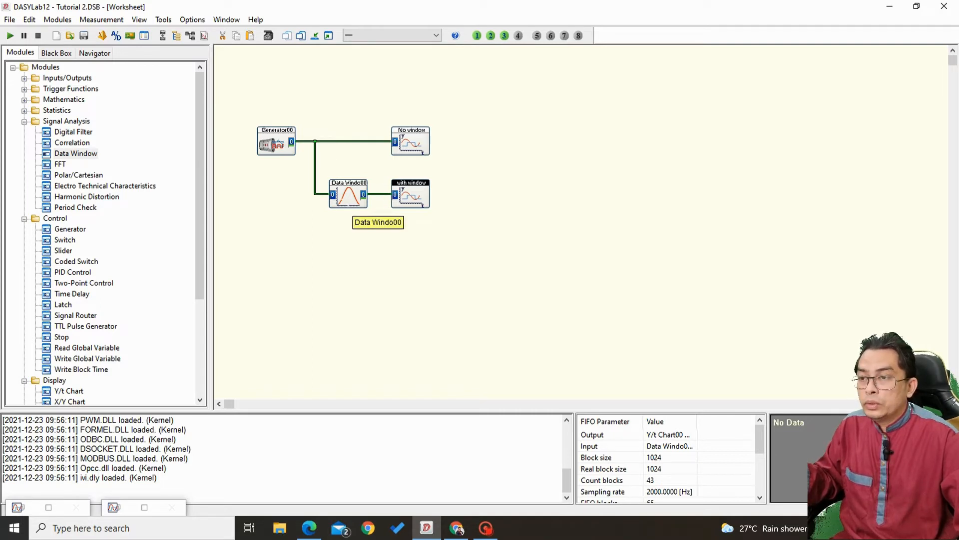
Step: Configure the Data Window module with a Hanning window, an output block size of 1024 and no correction
click(348, 184)
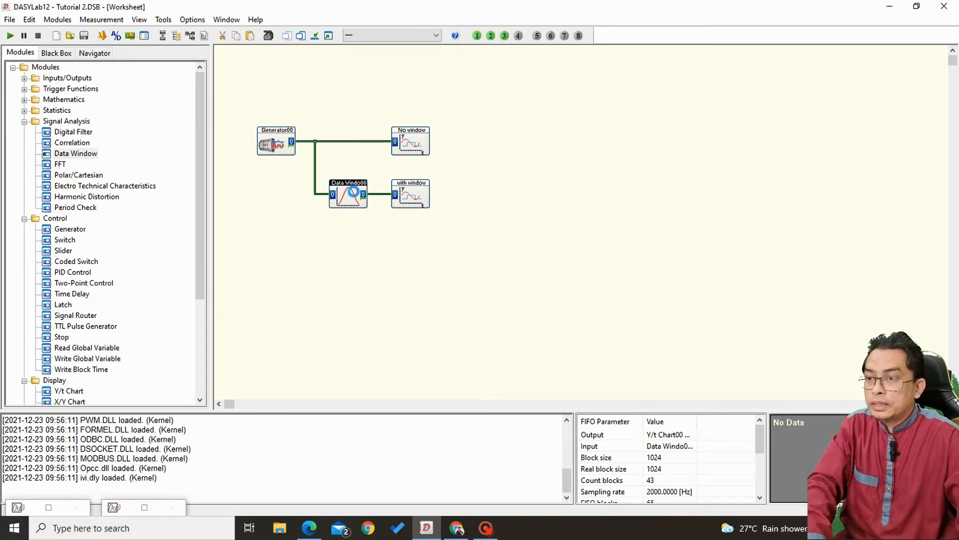
double_click(356, 196)
click(443, 304)
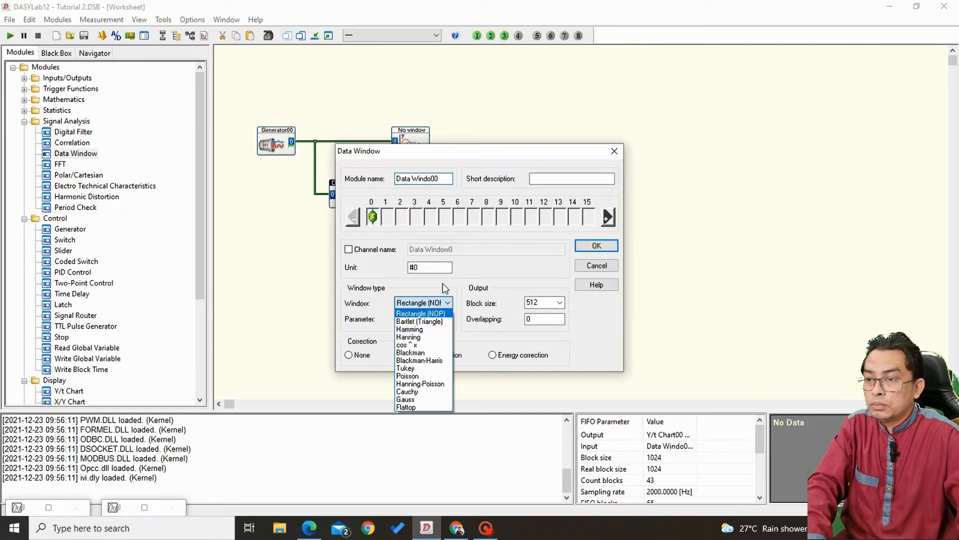
click(429, 338)
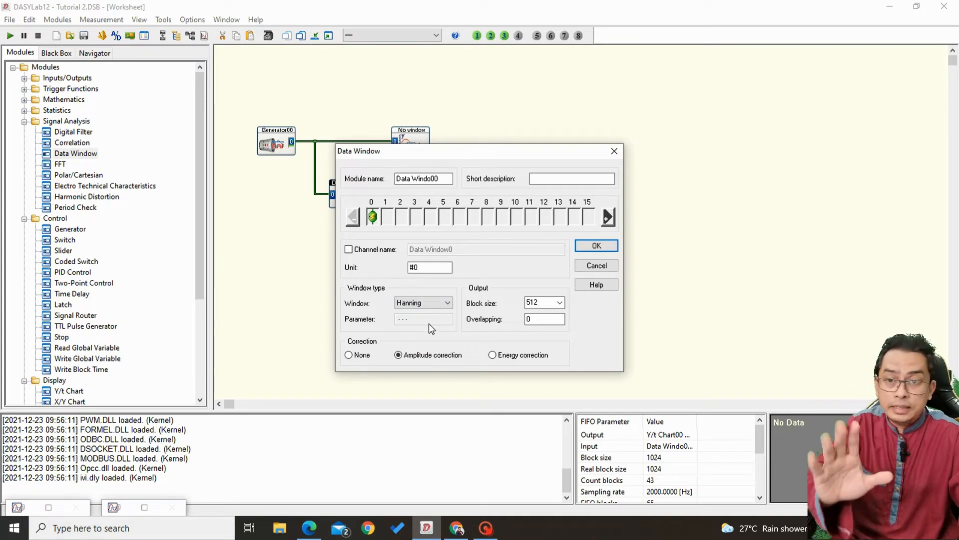
click(560, 302)
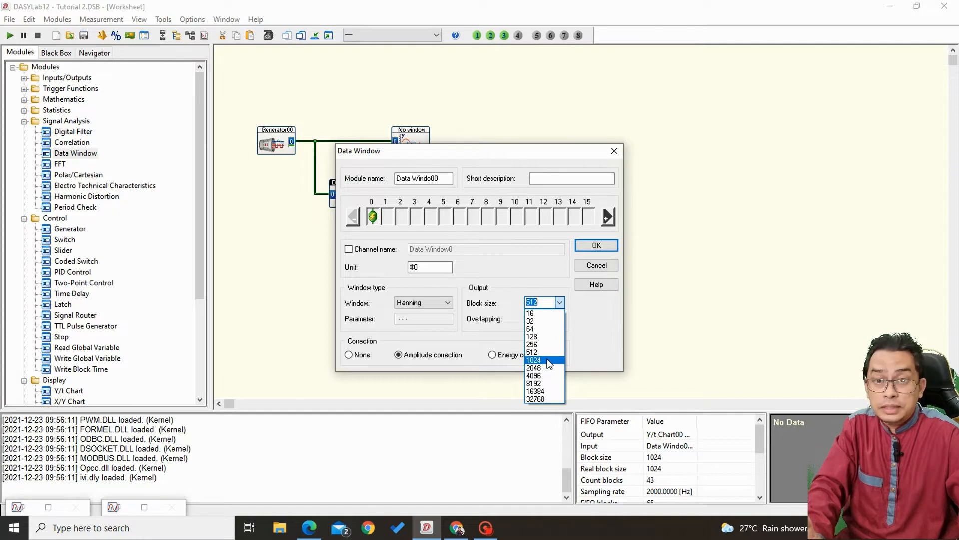
click(549, 361)
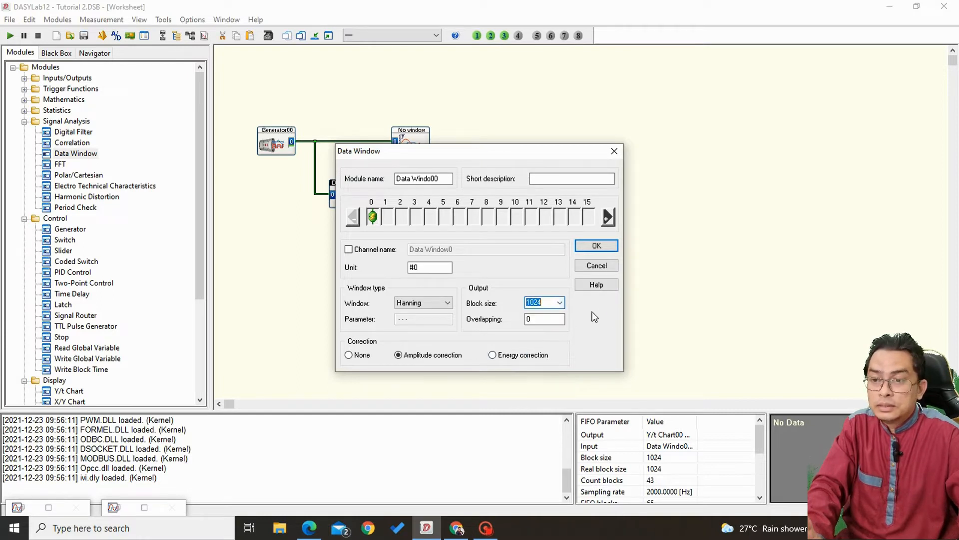
click(598, 247)
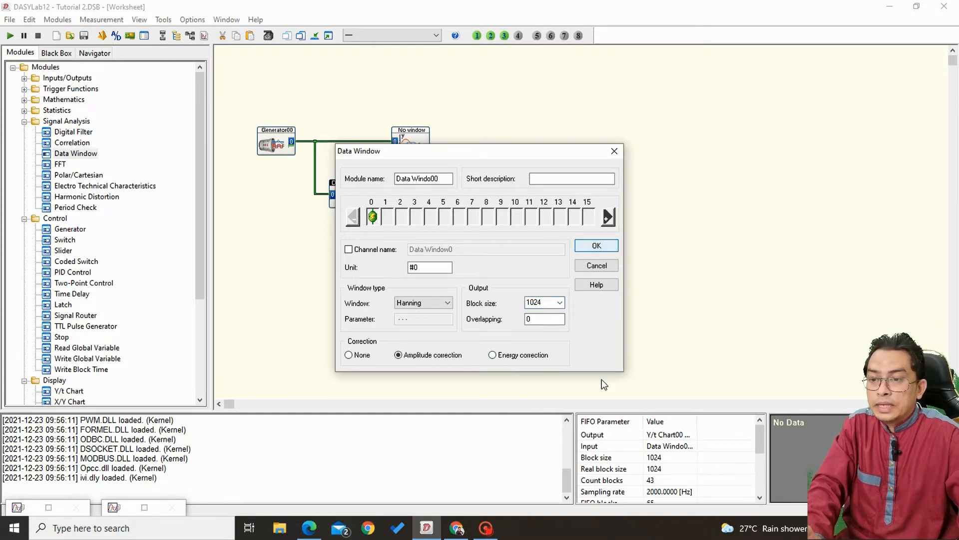
click(348, 355)
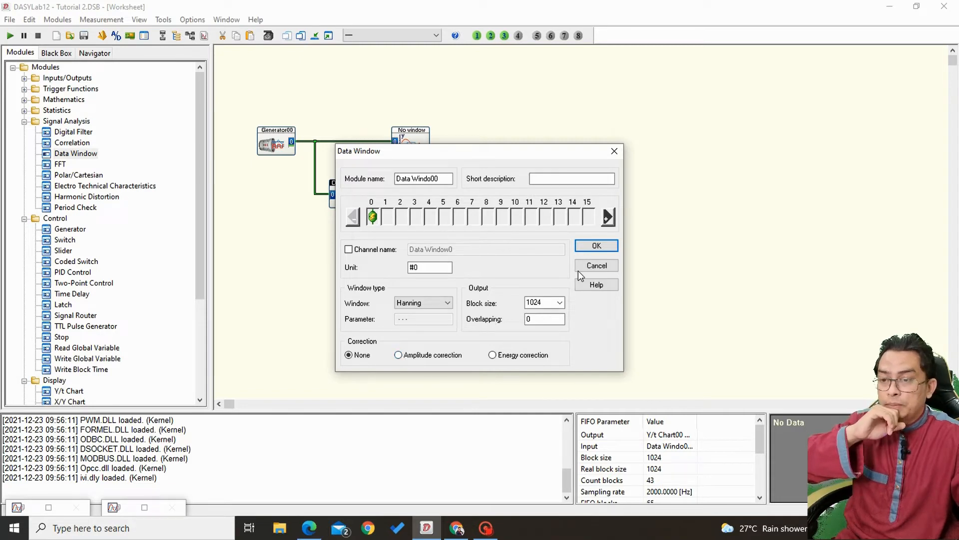
click(587, 246)
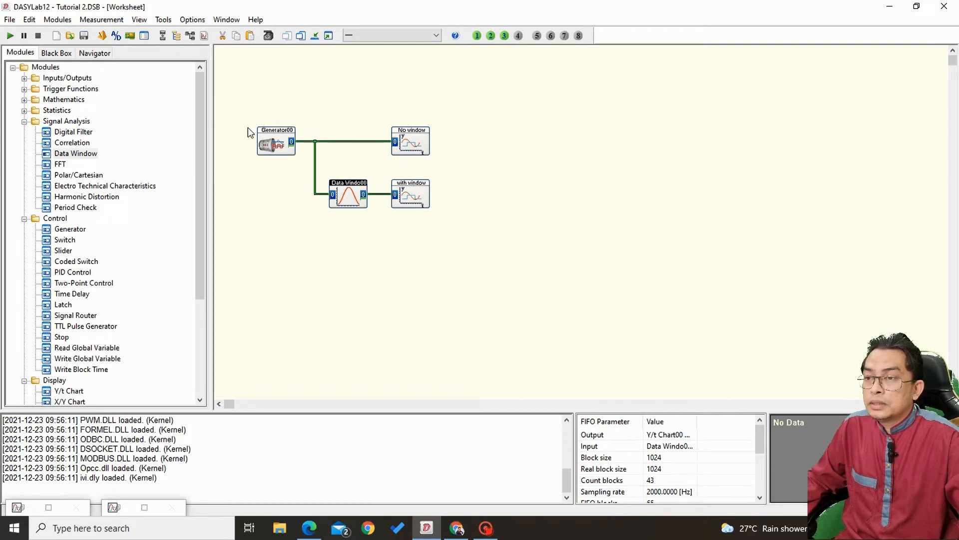
Step: Show the "No window" and "with window" chart windows, shrink them to similar sizes and place them side by side
click(330, 36)
drag(891, 177, 453, 187)
click(874, 143)
drag(874, 143, 353, 190)
drag(214, 18, 209, 56)
drag(346, 173, 299, 173)
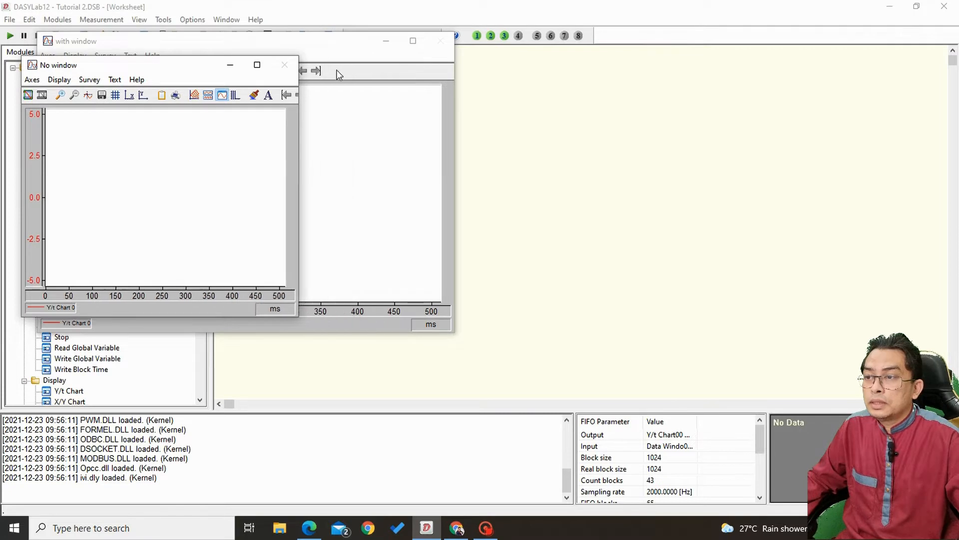
drag(350, 49, 600, 73)
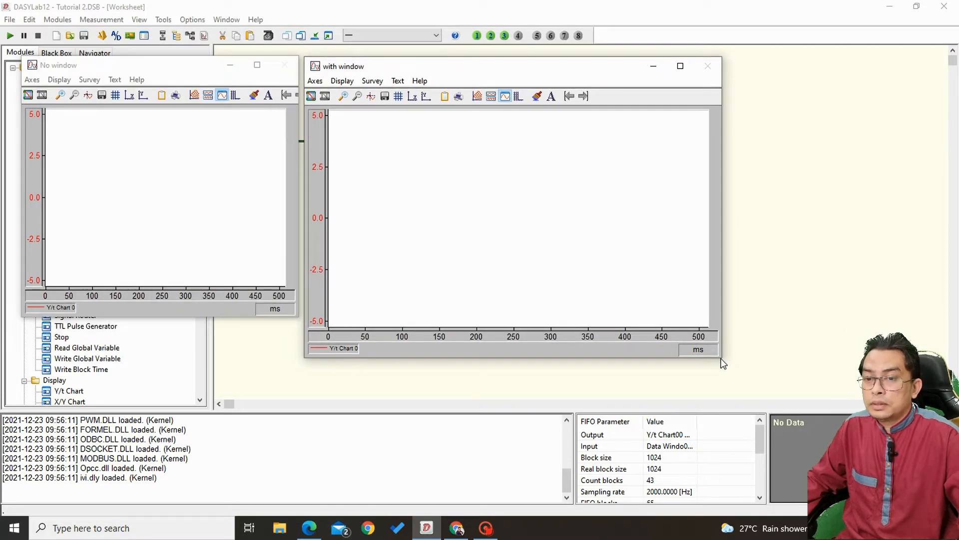
drag(721, 357, 605, 318)
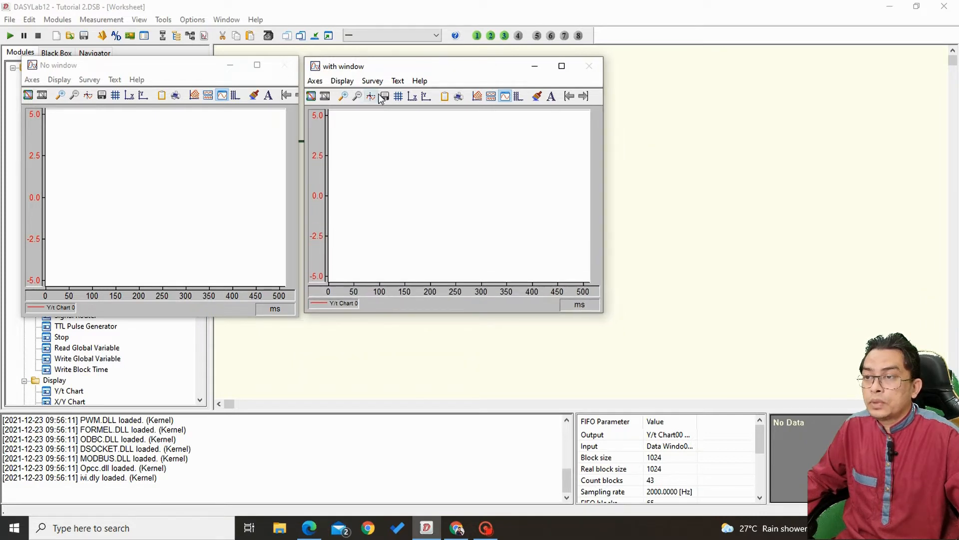
Step: Move both chart windows down until the modules on the worksheet are uncovered
drag(422, 71, 429, 173)
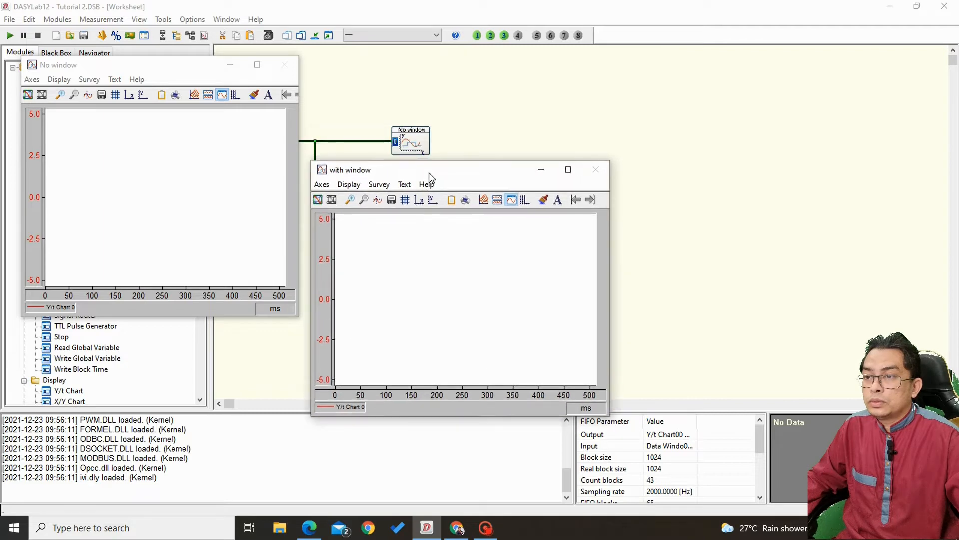
drag(185, 68, 185, 177)
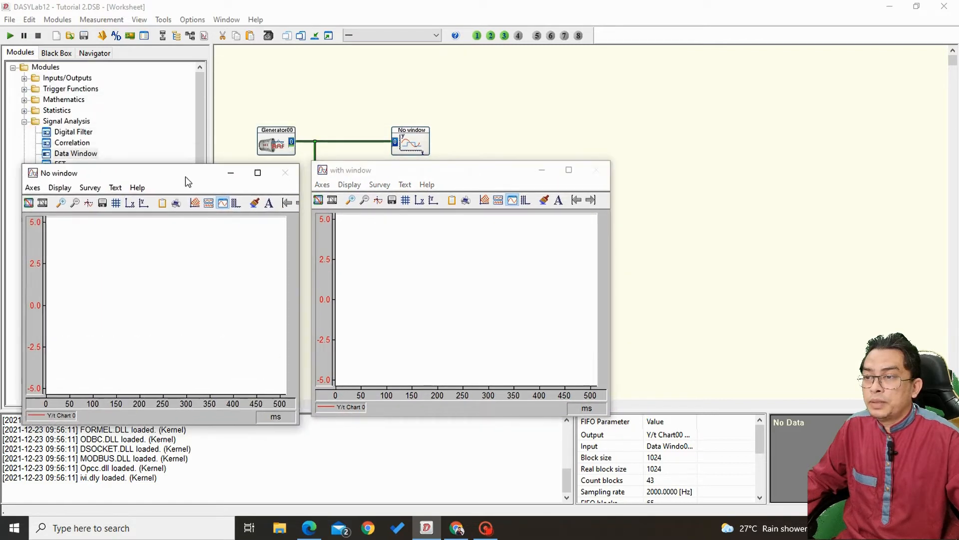
drag(428, 174, 435, 205)
click(179, 196)
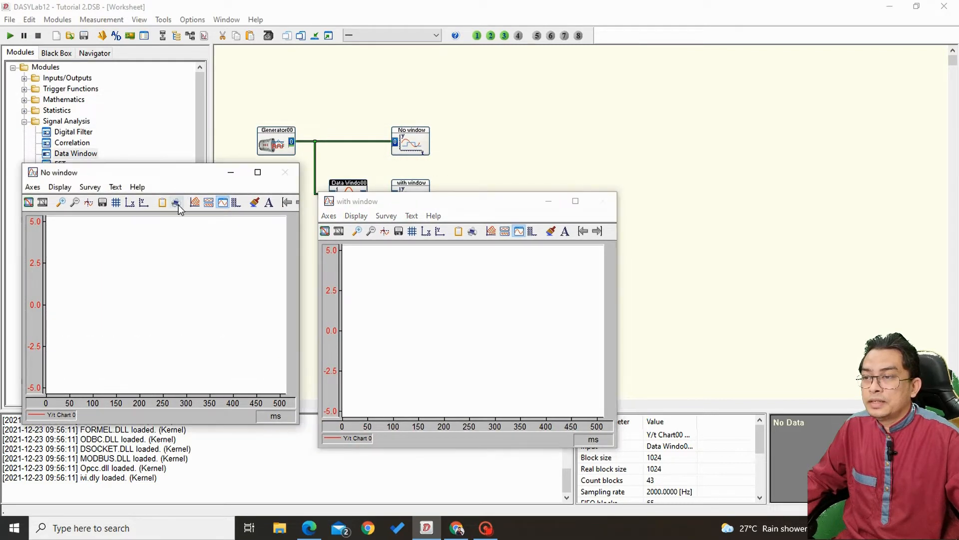
drag(178, 180, 177, 215)
drag(458, 206, 462, 225)
Step: Try to move all four modules together as one selection to a new place on the worksheet
drag(201, 114, 424, 203)
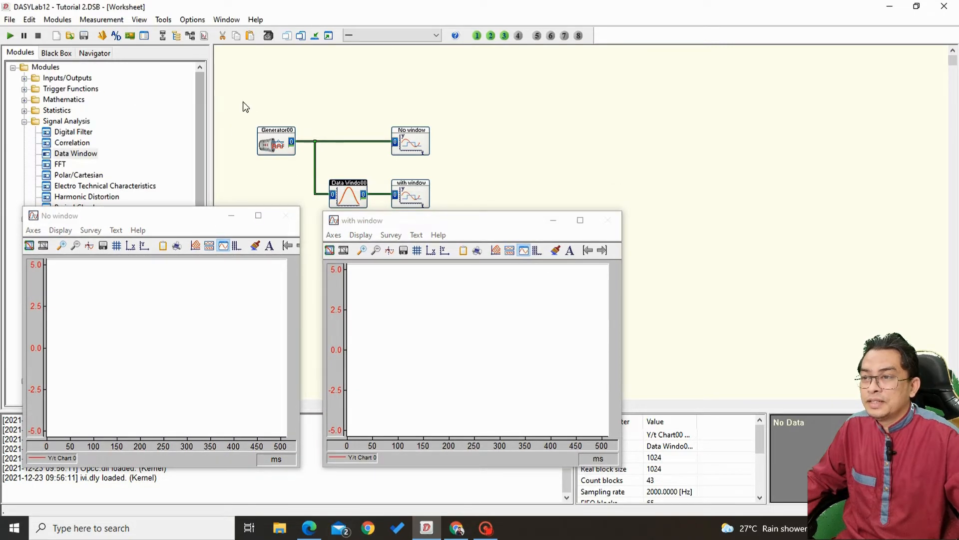
drag(242, 102, 512, 231)
drag(409, 143, 385, 72)
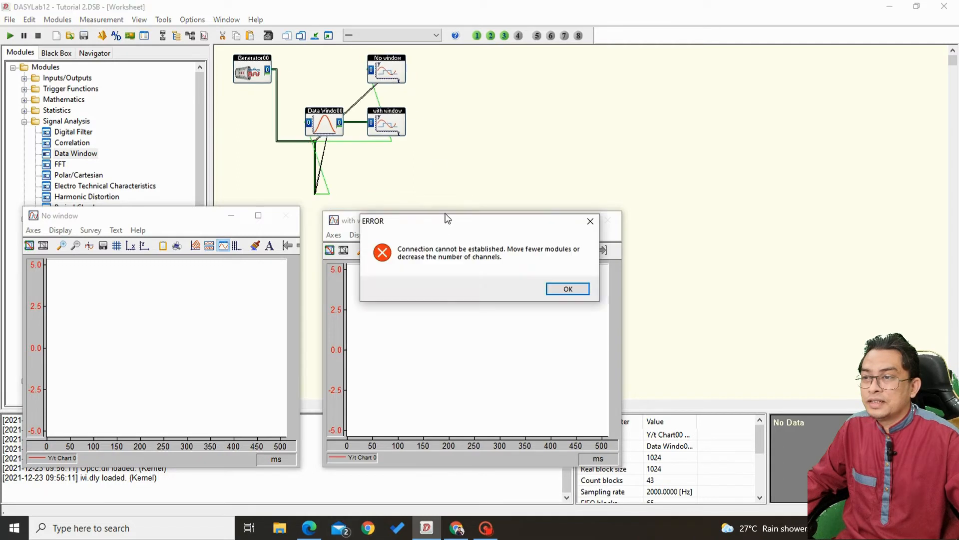
click(568, 289)
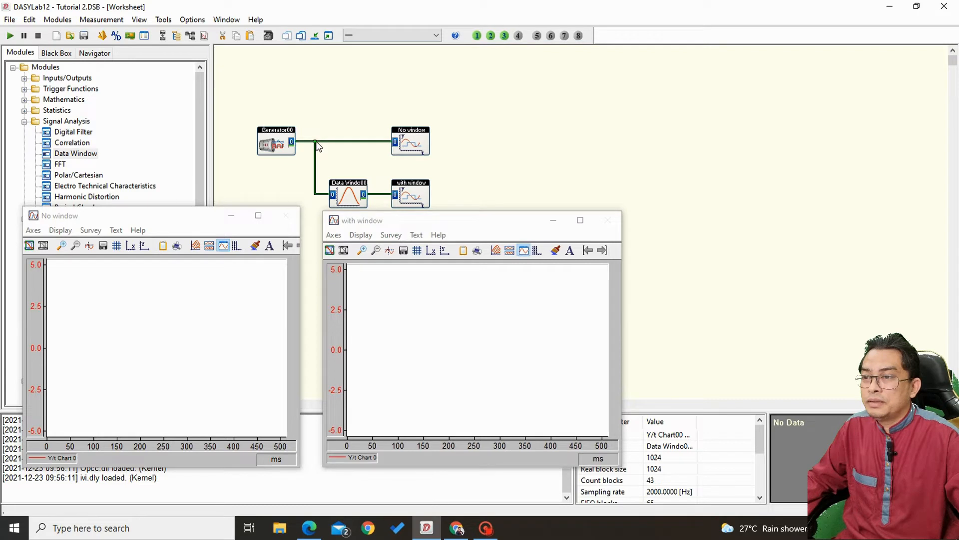
drag(281, 144, 271, 149)
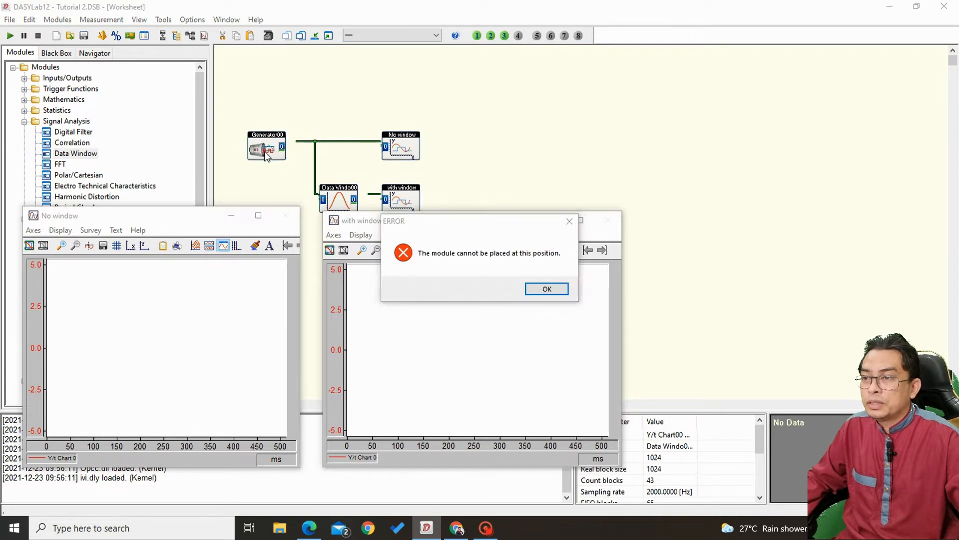
click(531, 289)
click(503, 135)
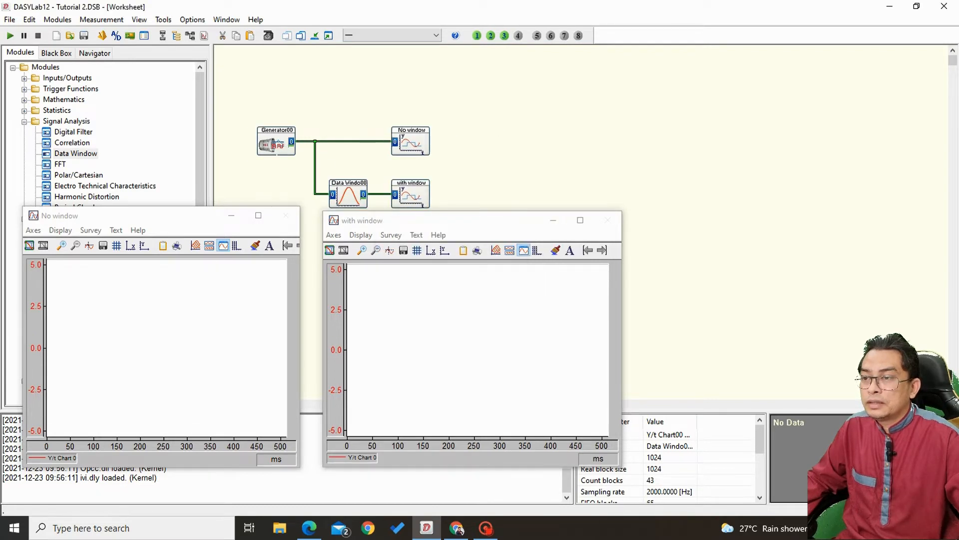
Step: Move the generator, the Data Window and both Y/t Chart modules one by one higher on the worksheet
drag(272, 147, 247, 99)
drag(410, 144, 410, 74)
drag(349, 195, 358, 123)
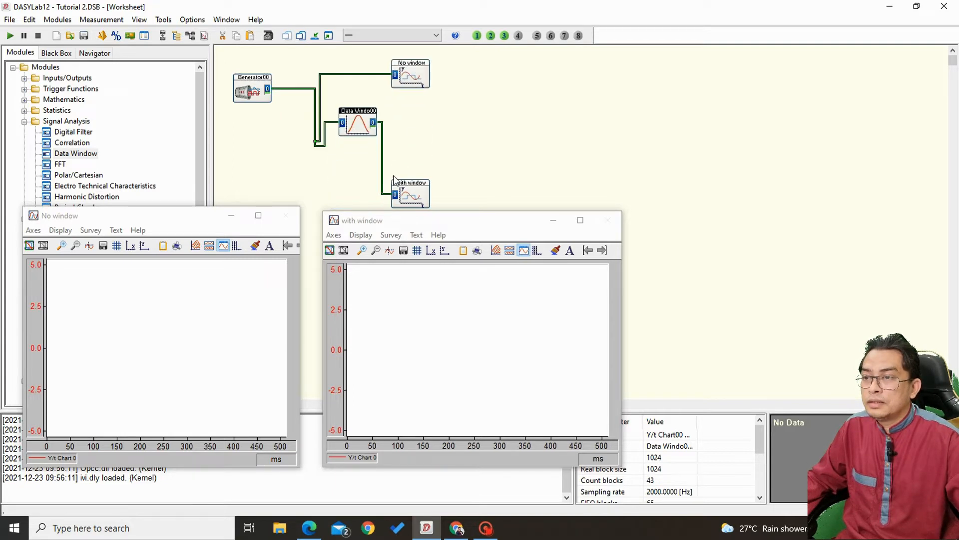
drag(410, 197, 413, 125)
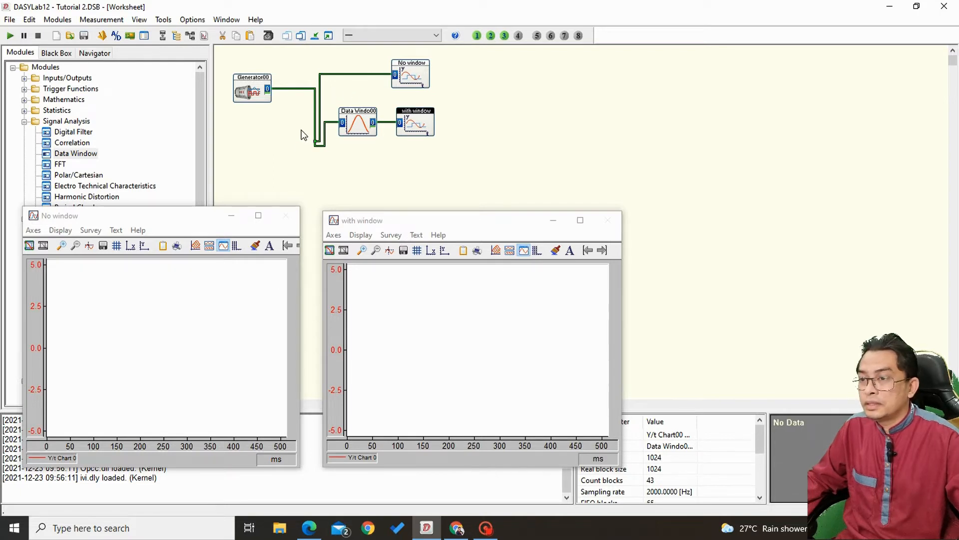
Step: Delete the generator's branched line and reconnect its output directly to the "No window" chart and the Data Window module
click(308, 91)
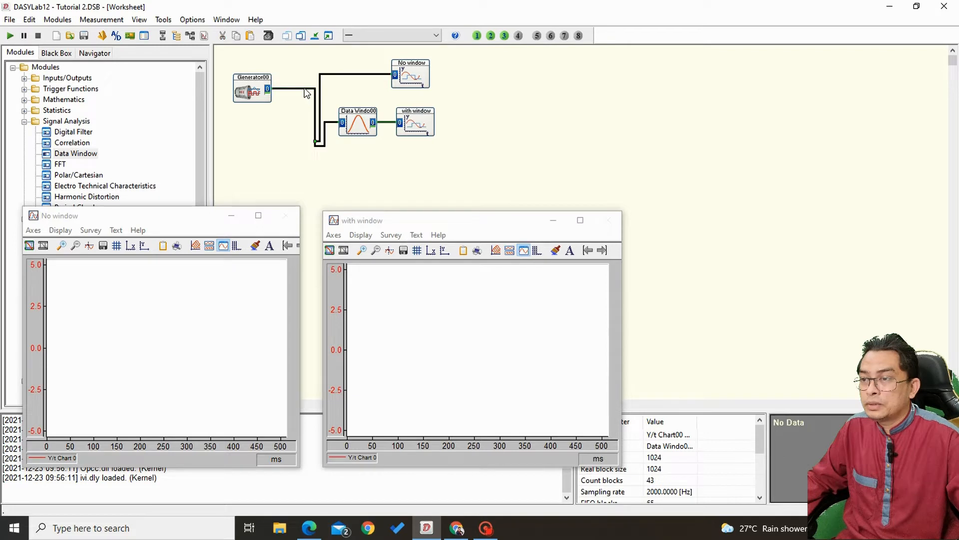
key(Delete)
drag(268, 89, 395, 75)
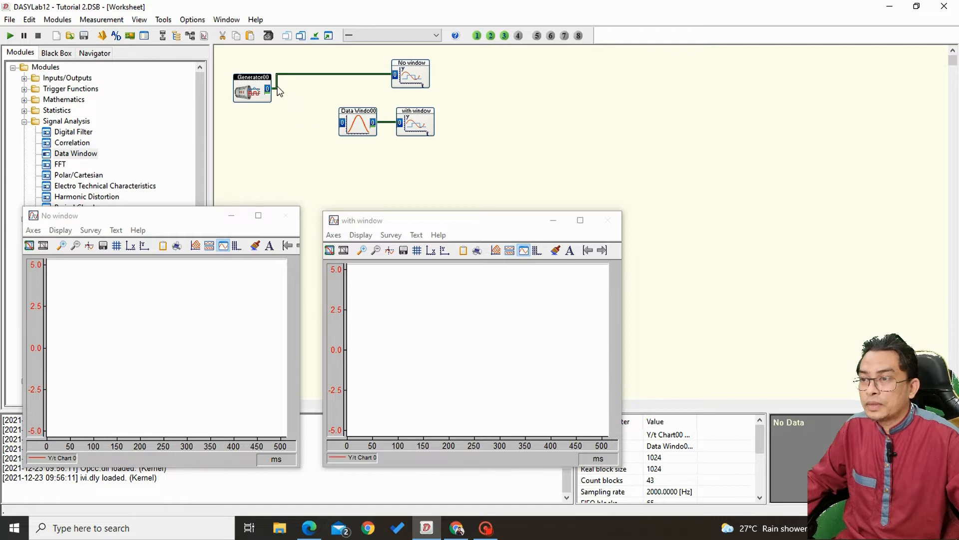
drag(277, 80, 342, 123)
Step: Arrange the four modules compactly along the worksheet's upper edge and move both chart windows up beneath them
drag(248, 91, 244, 73)
drag(362, 131, 333, 112)
drag(415, 121, 464, 102)
drag(407, 72, 398, 58)
drag(459, 102, 398, 98)
click(448, 130)
drag(155, 220, 144, 137)
drag(437, 224, 411, 130)
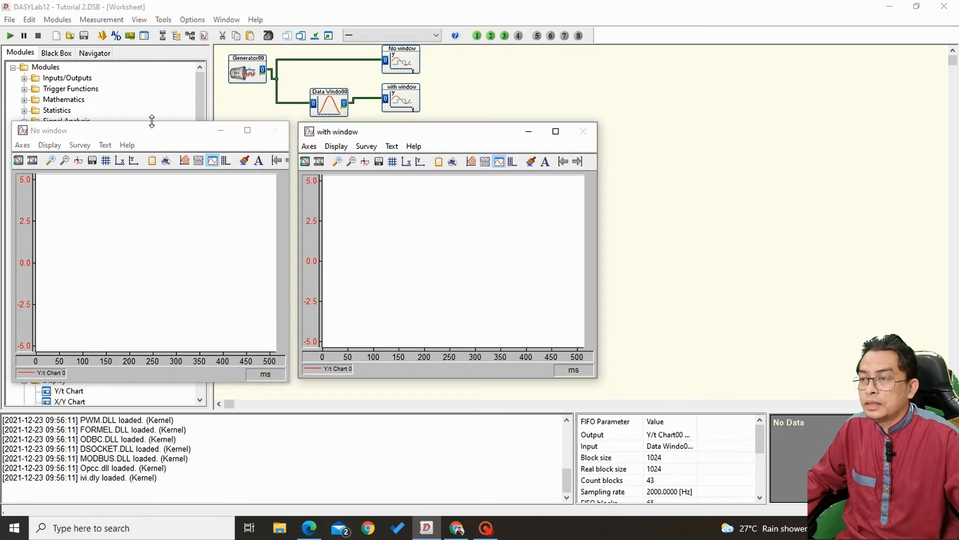
Step: Run and stop the measurement to plot the signal in both charts, and shift both chart windows slightly lower
click(10, 36)
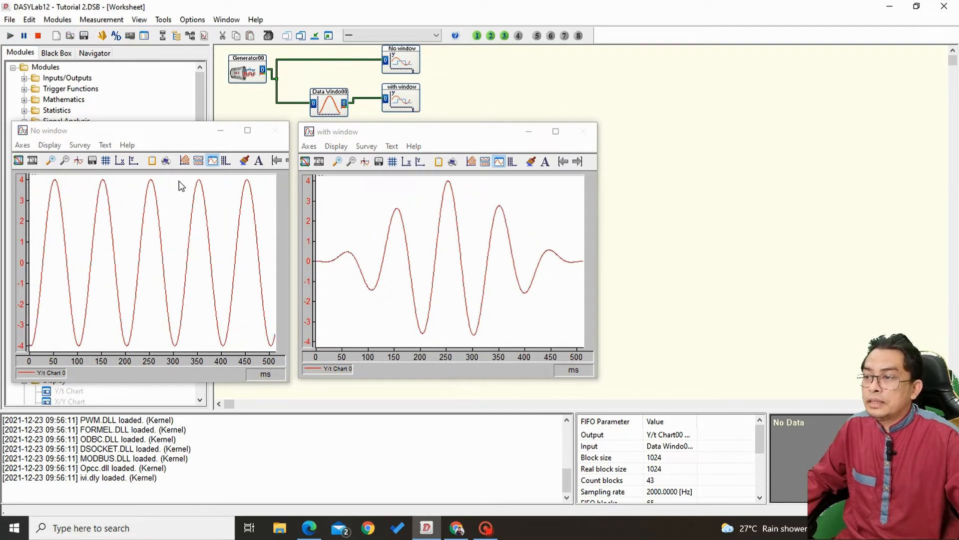
click(28, 165)
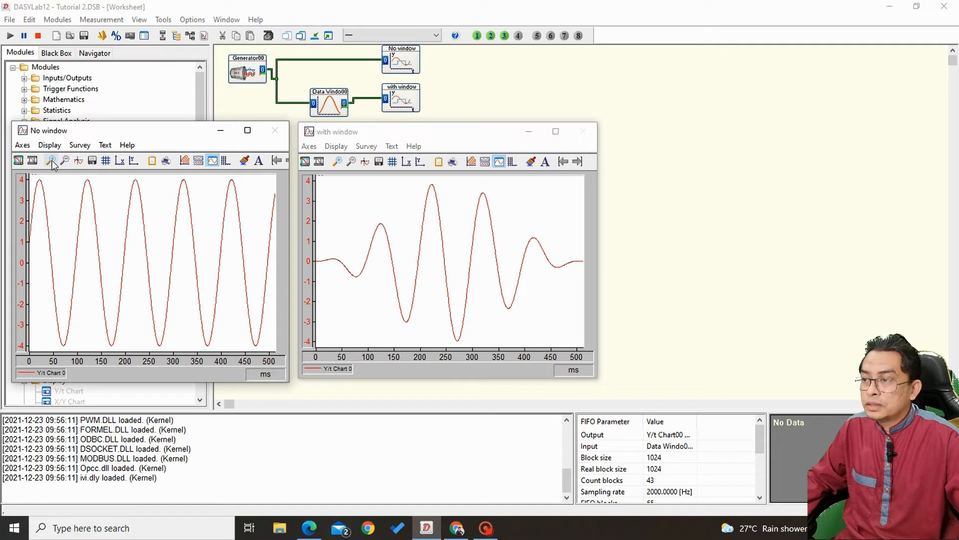
click(37, 36)
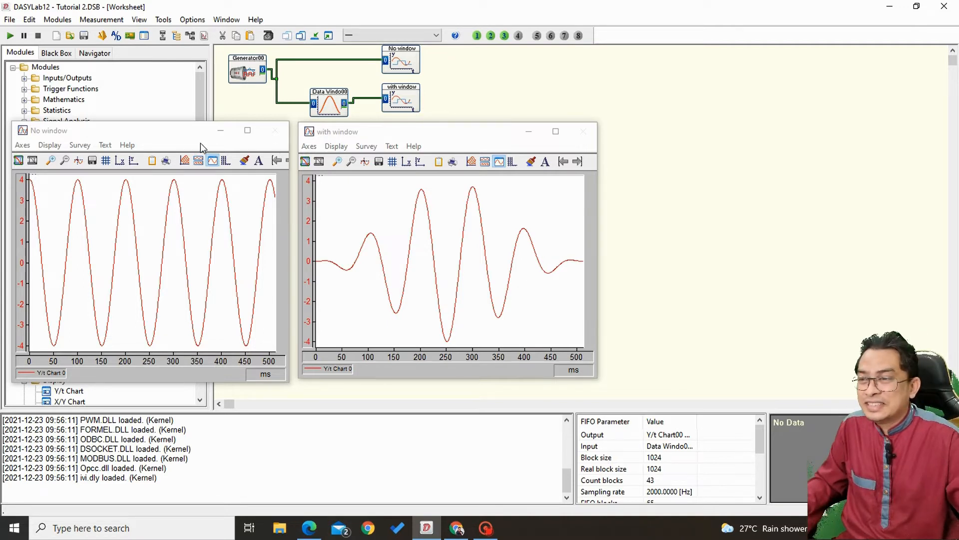
drag(167, 138, 164, 157)
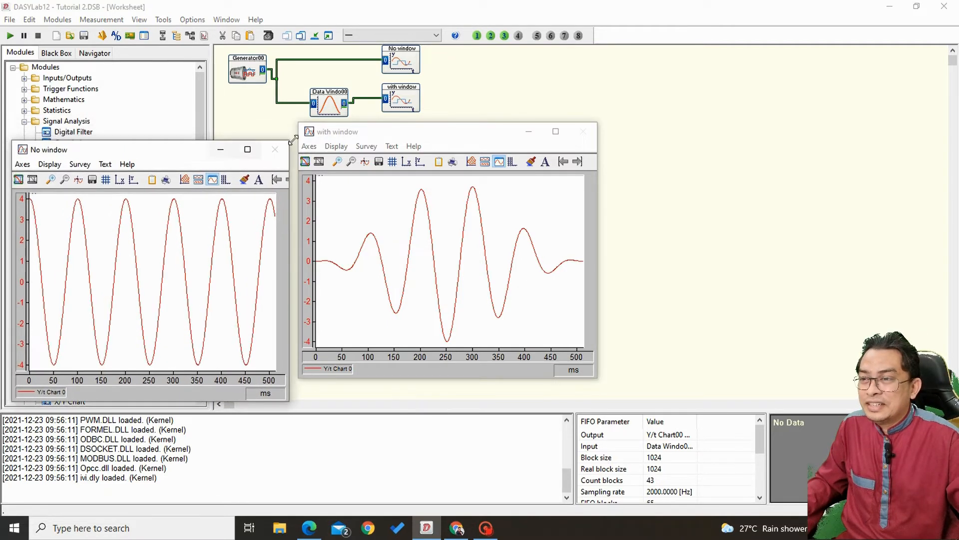
drag(401, 129, 399, 148)
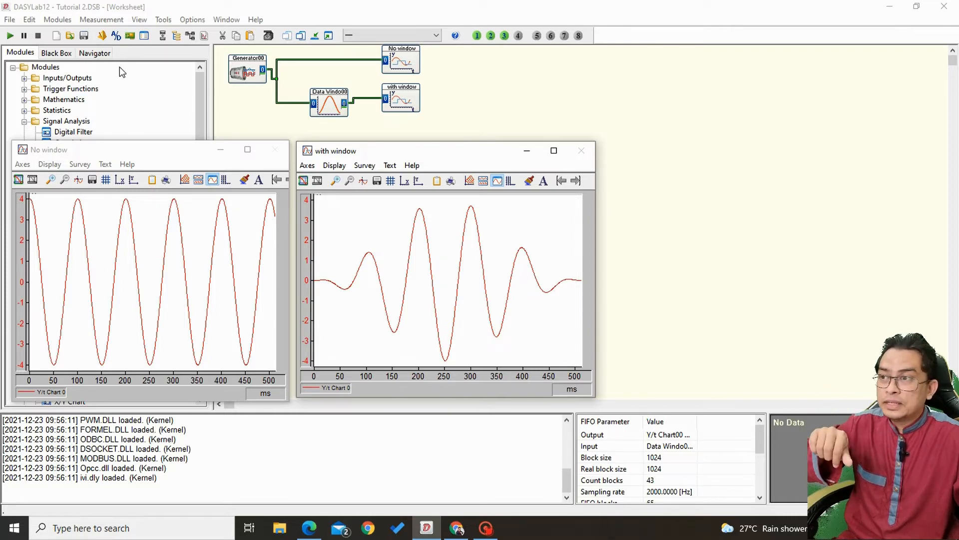
Step: Review the sampling rate and block size in the measurement setup
click(163, 36)
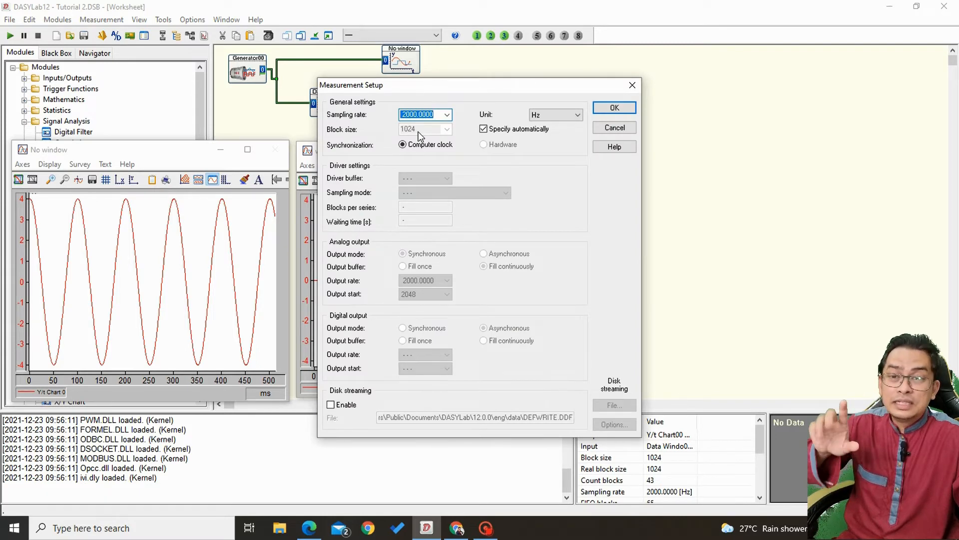
click(615, 107)
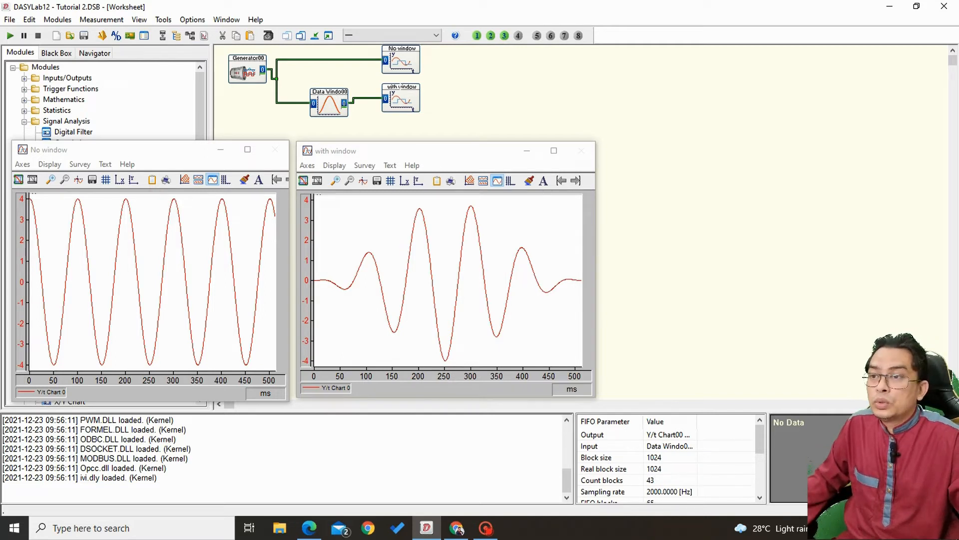
Step: Align the "with window" chart module with the Data Window module and enable Copy inputs on both chart modules
drag(402, 99, 403, 105)
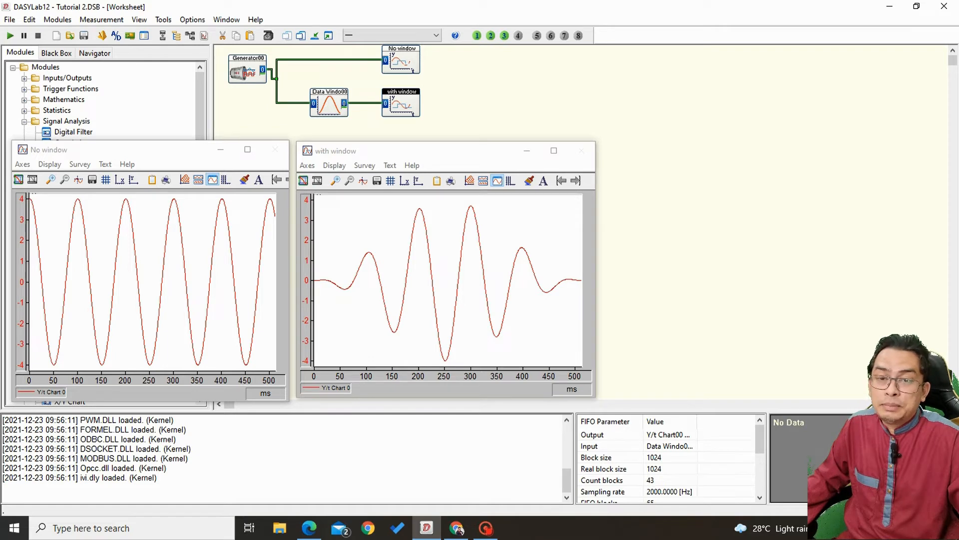
double_click(414, 68)
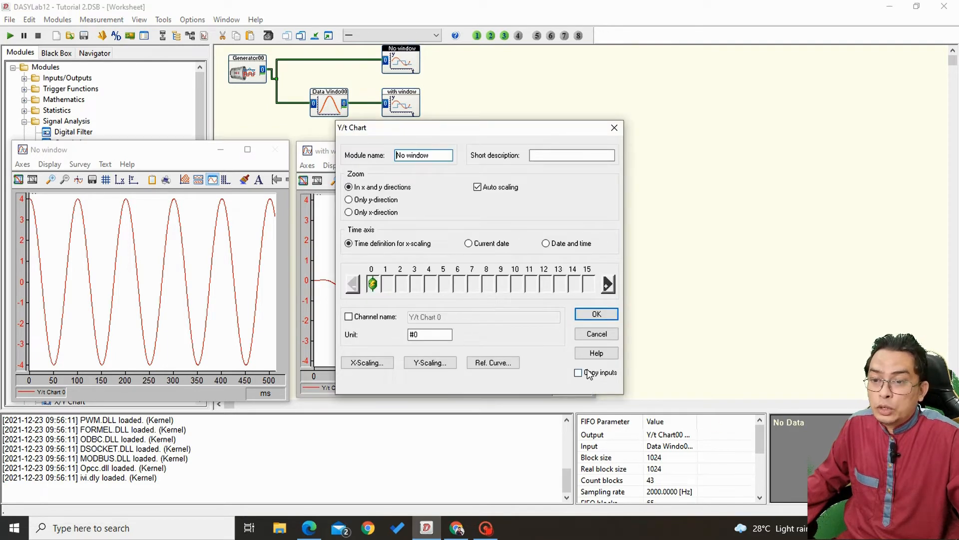
click(597, 314)
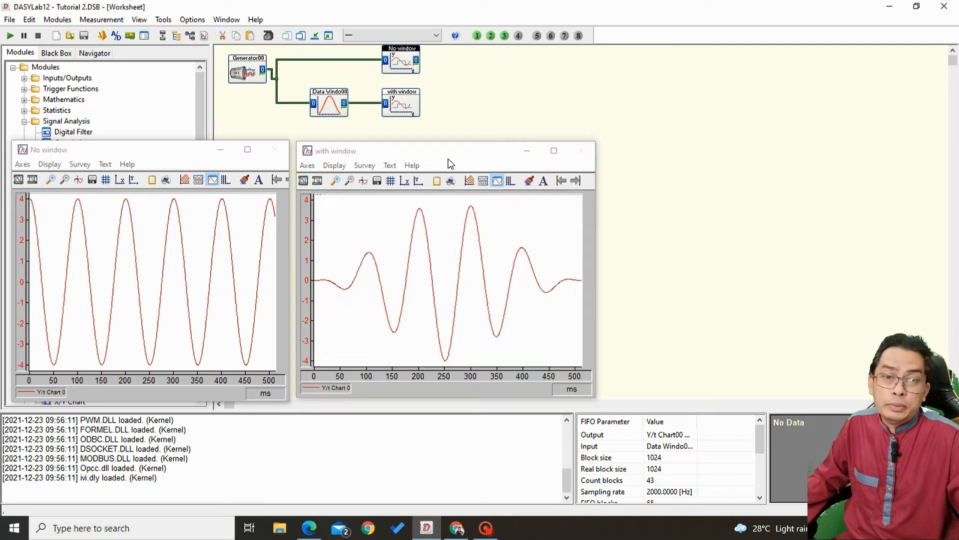
double_click(397, 108)
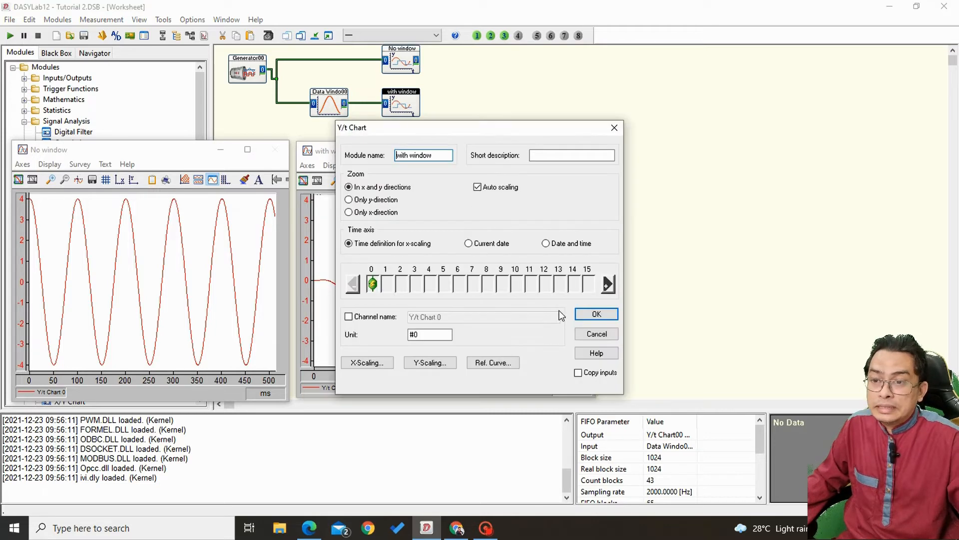
click(595, 314)
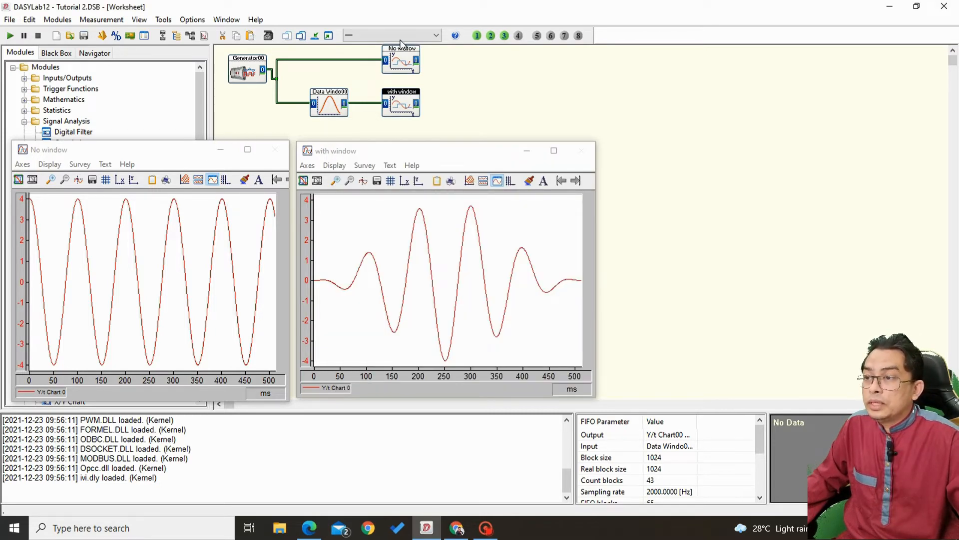
Step: Minimize the chart windows and place a Digital Meter display module on the worksheet, beyond the "No window" chart
click(314, 36)
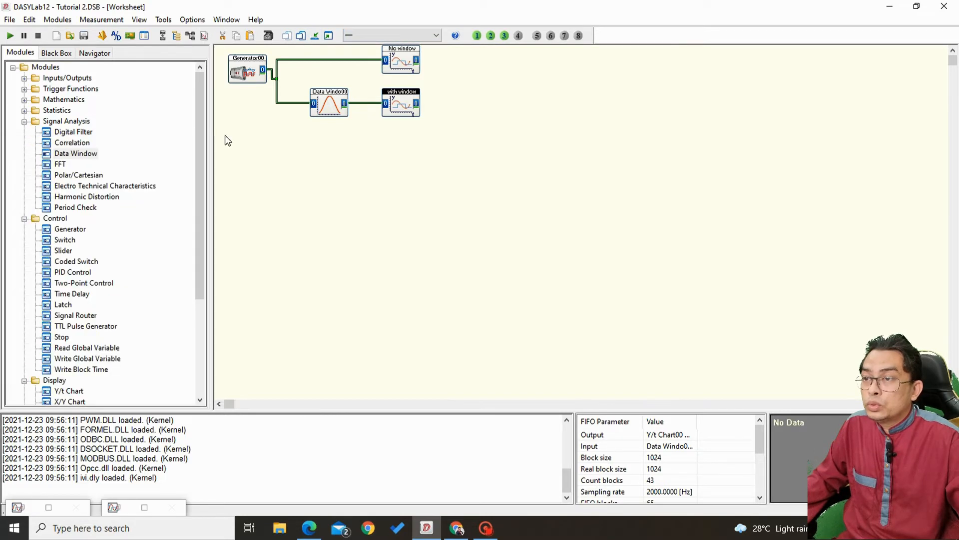
click(24, 218)
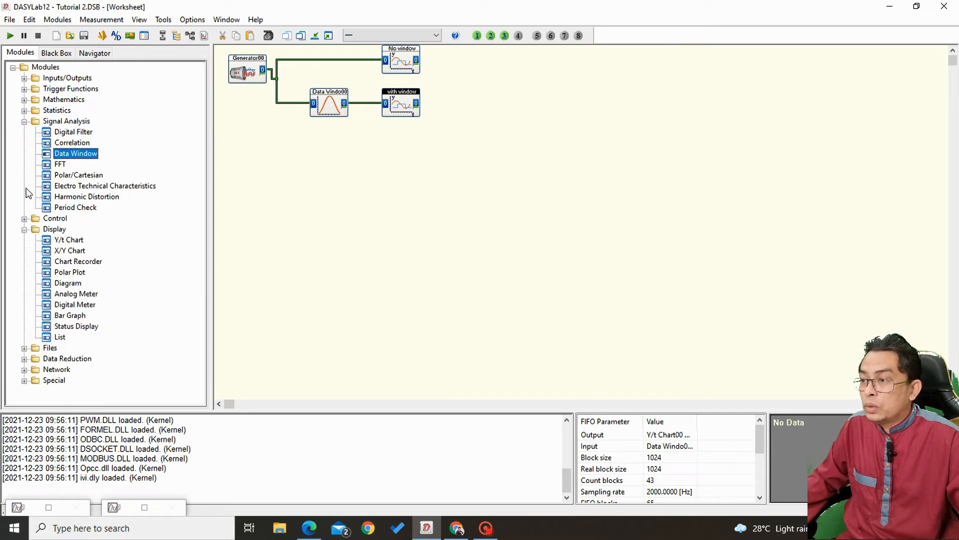
click(24, 121)
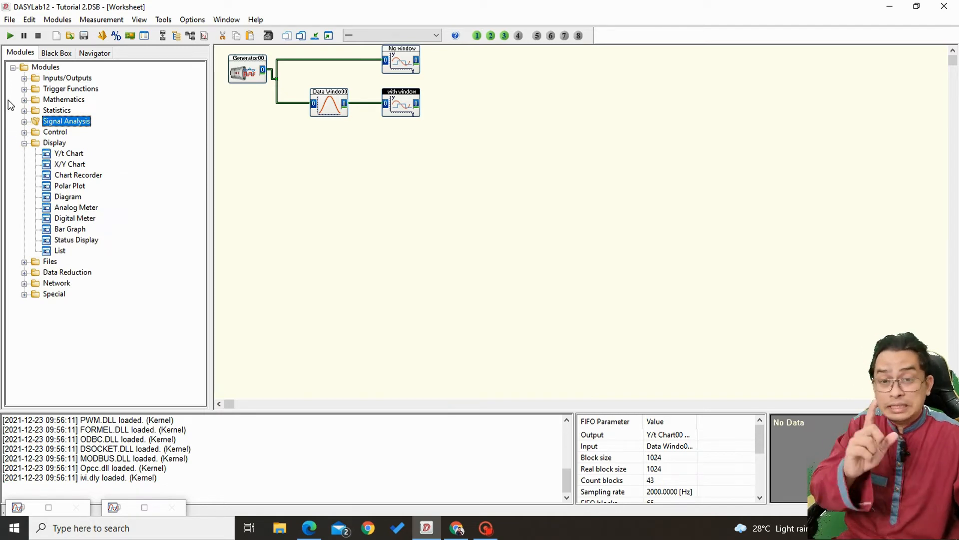
click(66, 99)
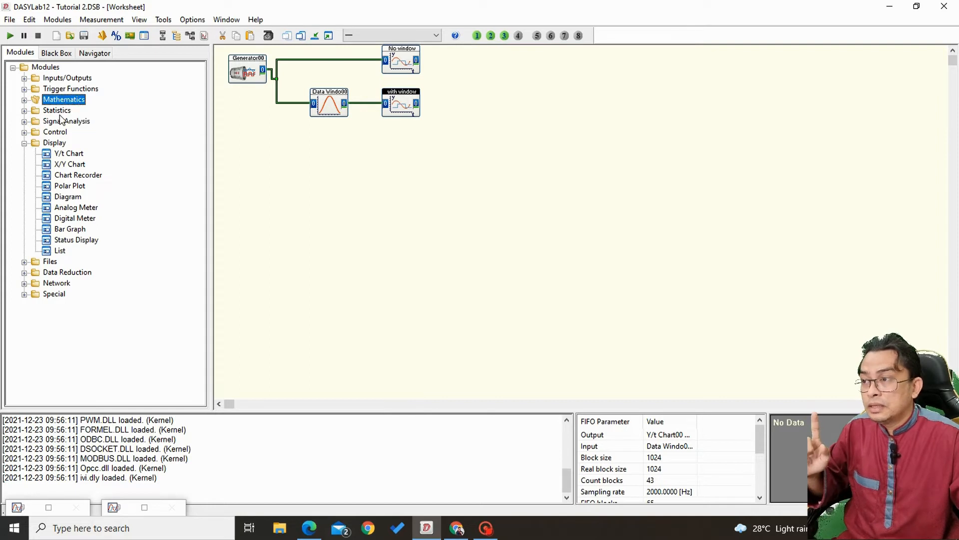
click(60, 115)
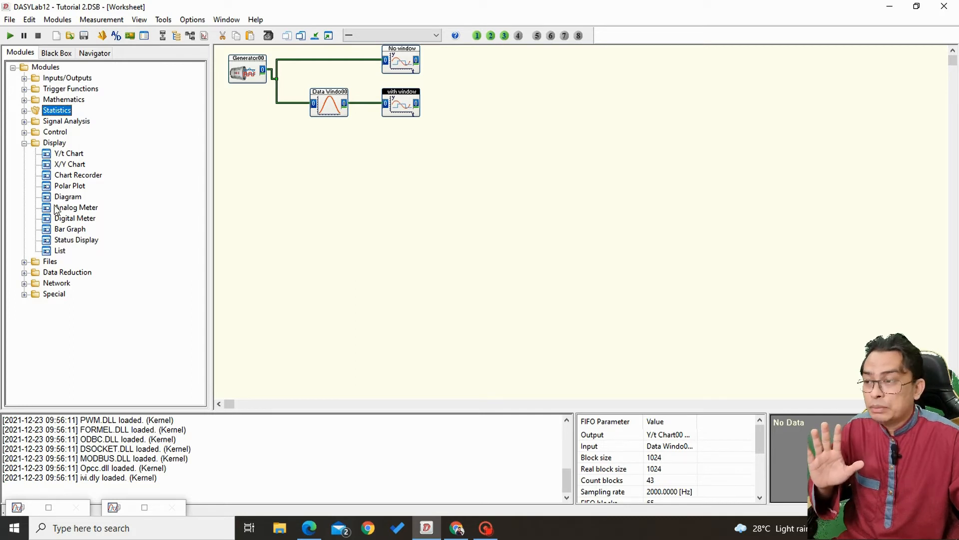
drag(69, 219, 504, 68)
Step: Set the digital meter's evaluation mode to Mean value and shift the module slightly closer to the charts
double_click(498, 67)
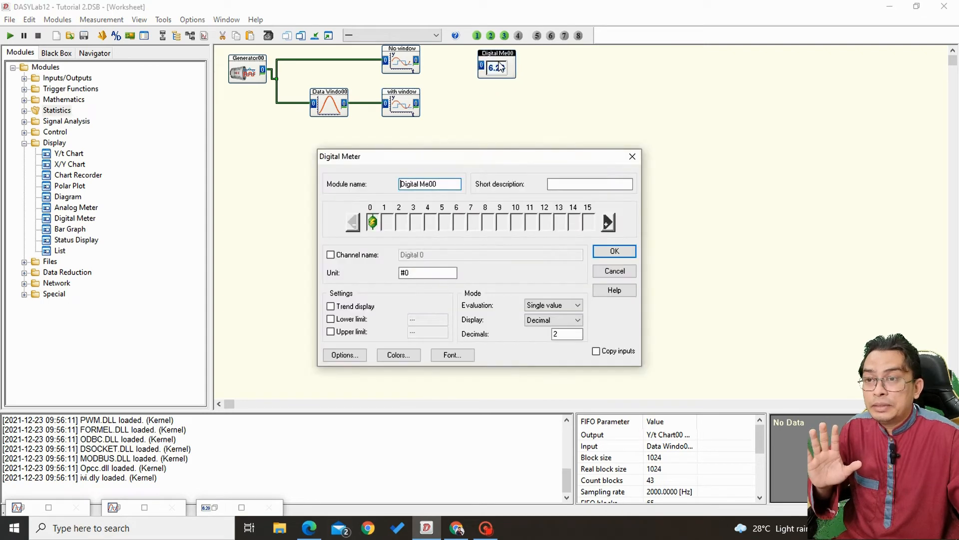
click(550, 306)
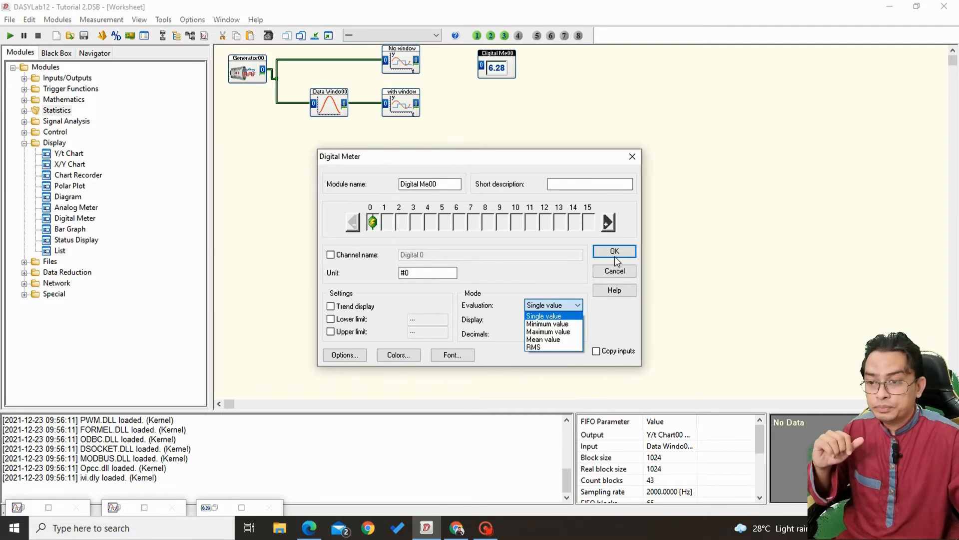
click(544, 342)
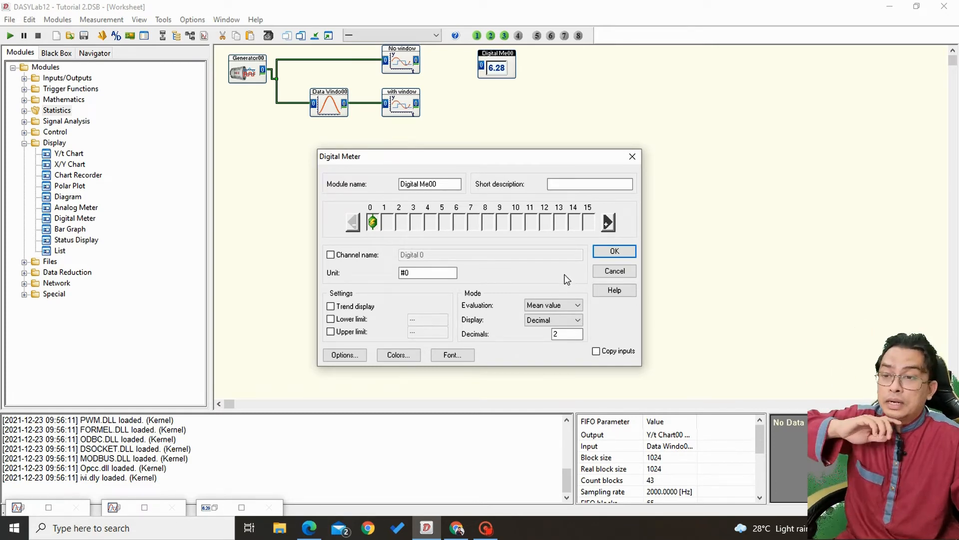
click(607, 254)
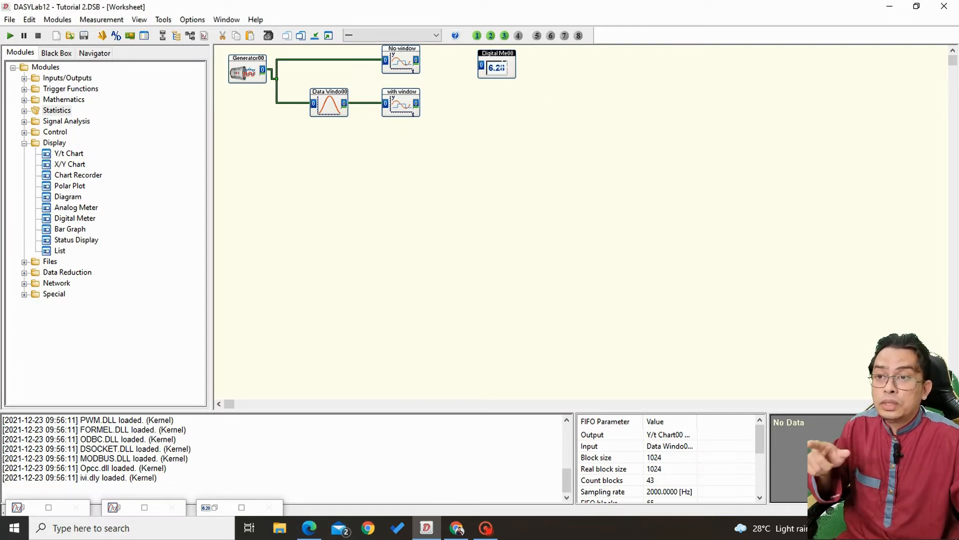
drag(501, 67, 488, 71)
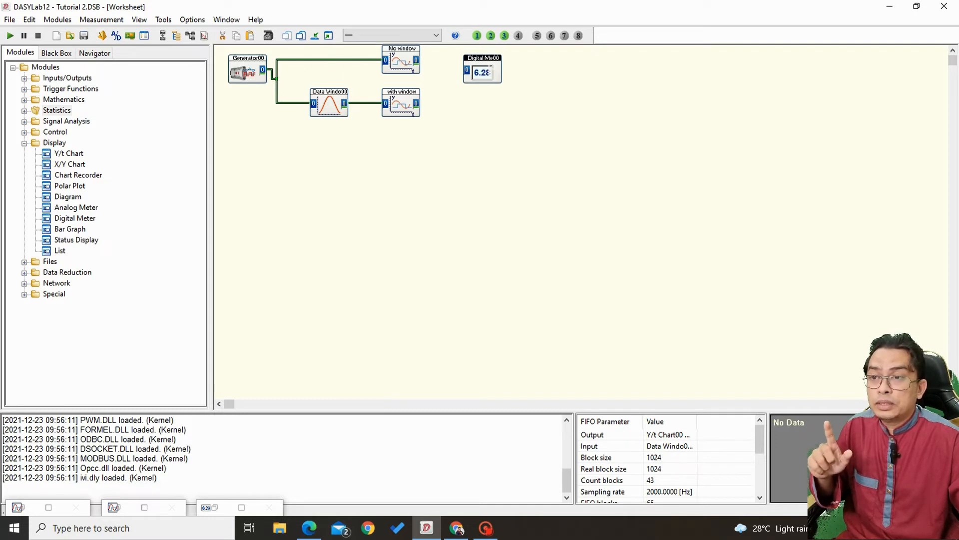
double_click(487, 71)
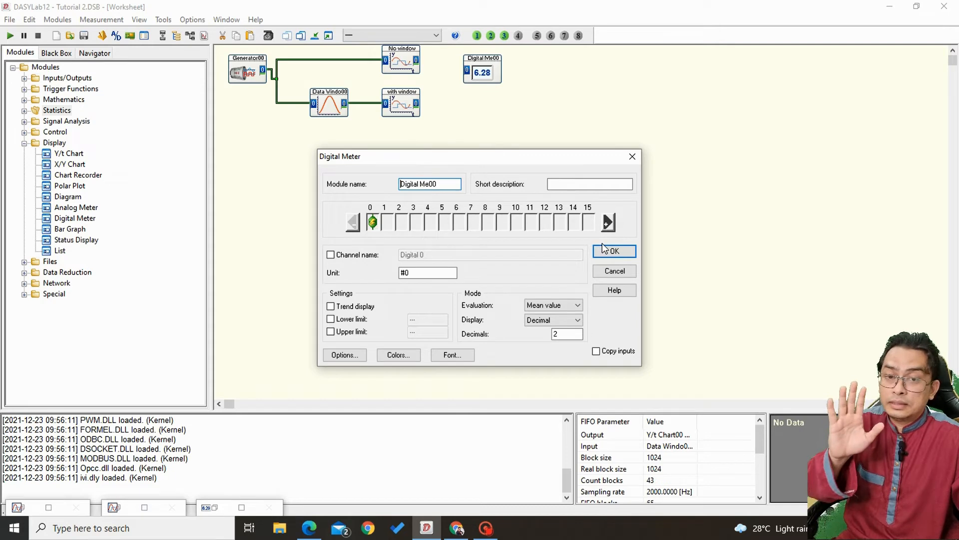
click(620, 251)
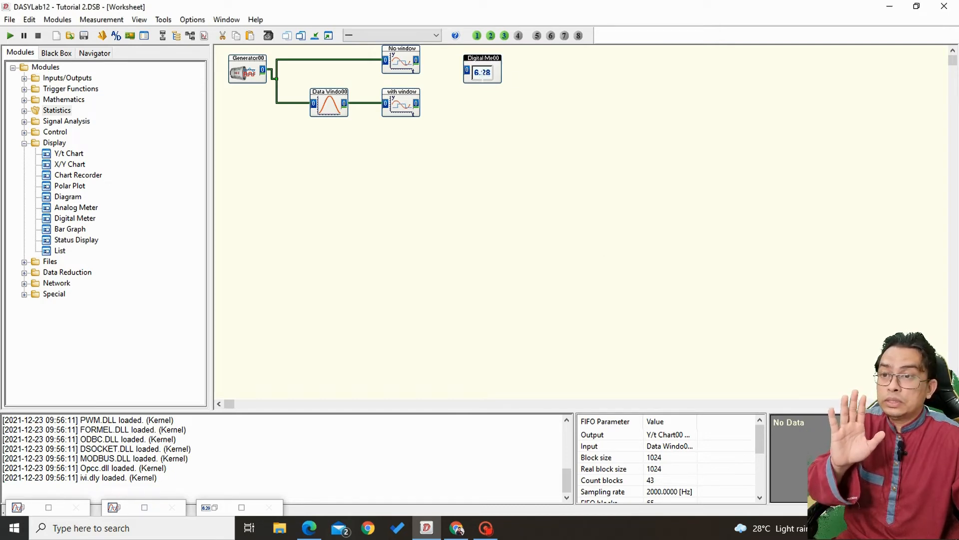
Step: Rename the digital meter module as "Digit no win"
double_click(482, 73)
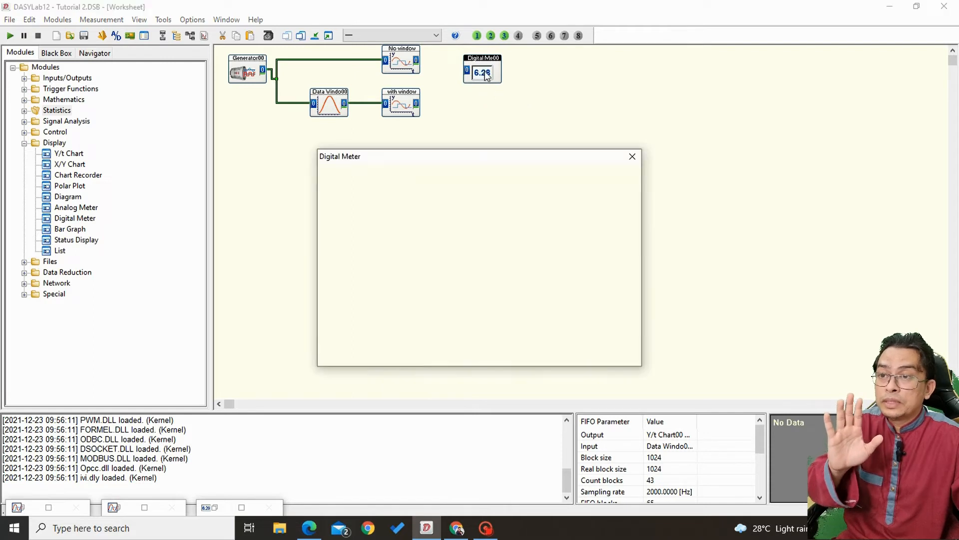
drag(443, 184, 400, 184)
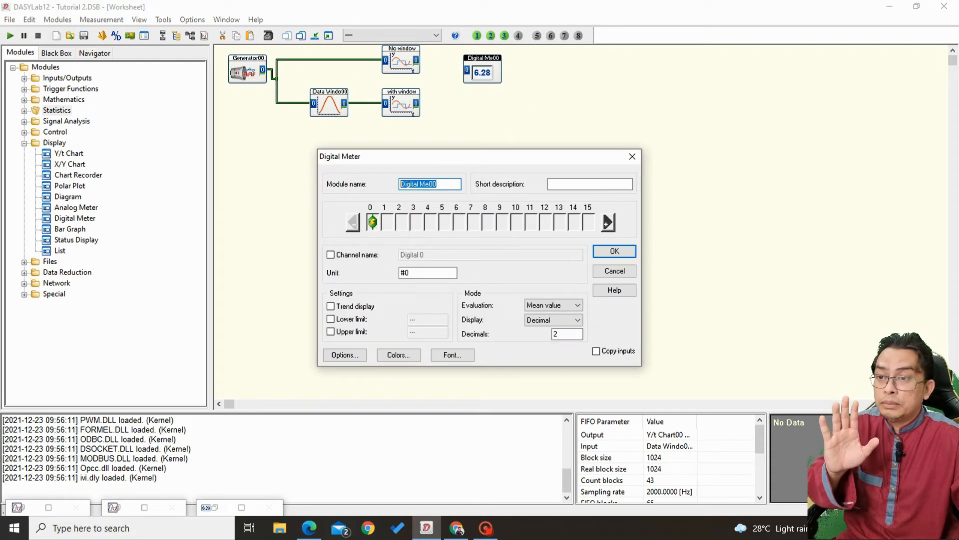
text(n)
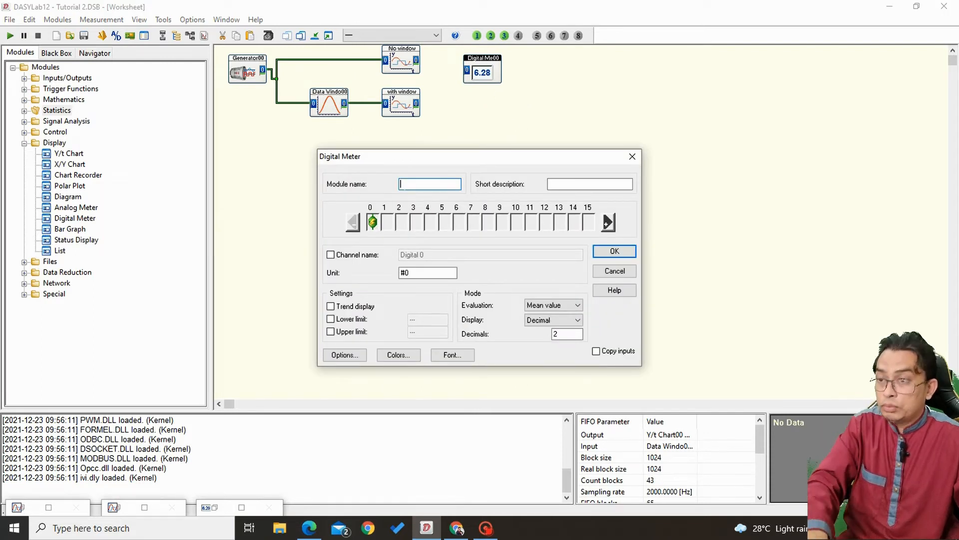
text(D)
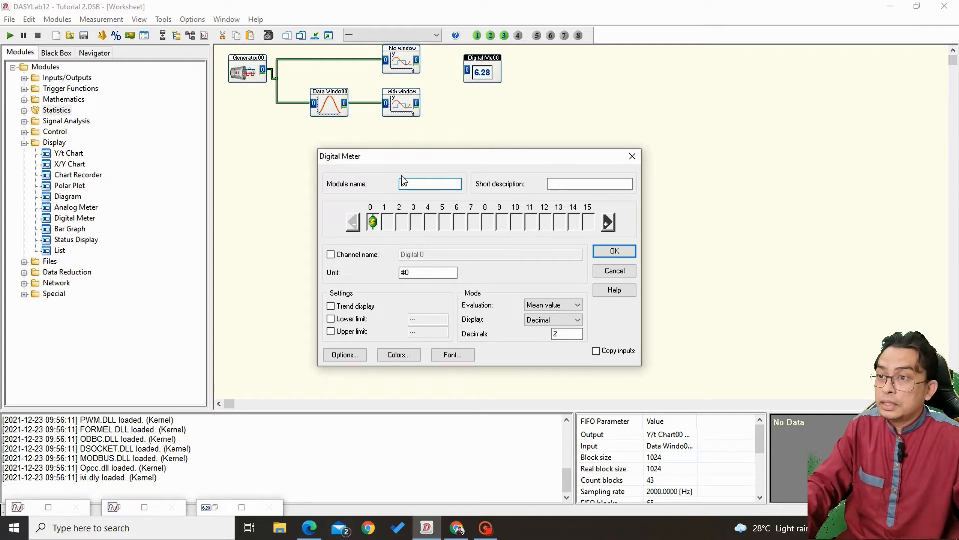
text( no win)
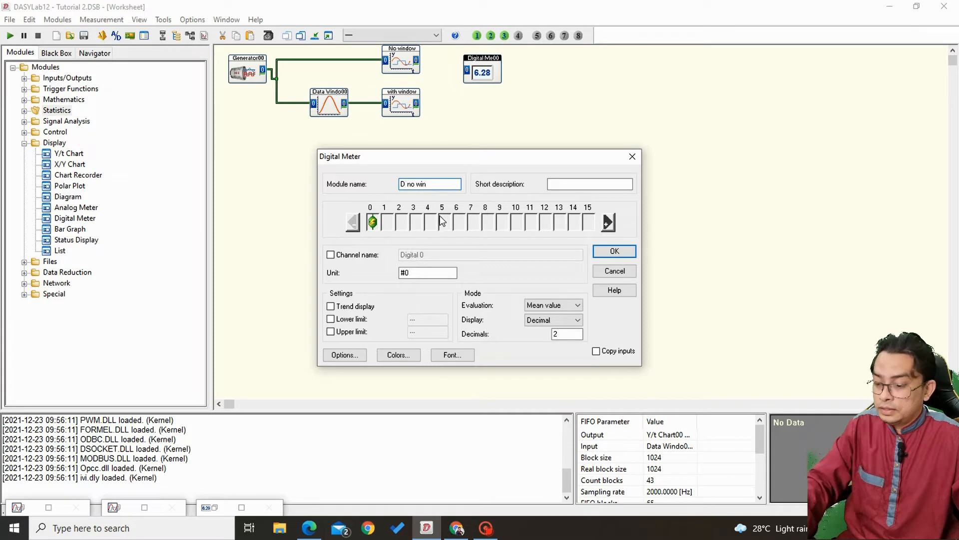
text(igi)
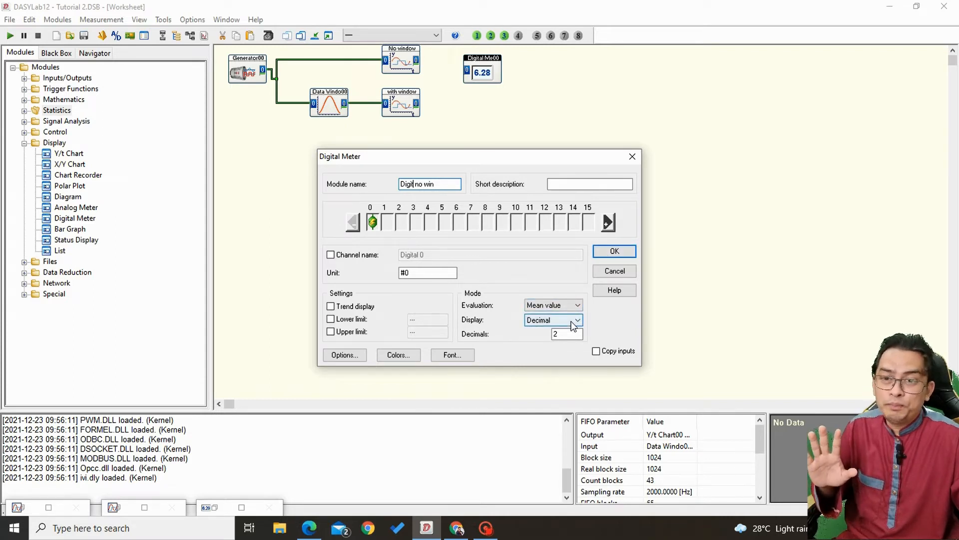
click(614, 251)
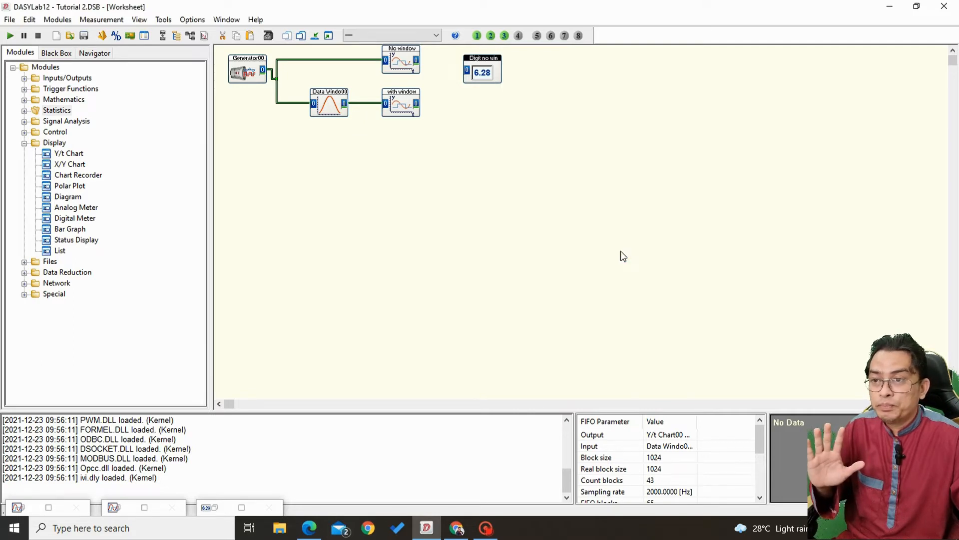
Step: Align "Digit no win" with the "No window" chart, and add a second Digital Meter below it named "Digit wt win"
drag(482, 75, 474, 65)
drag(75, 218, 466, 116)
double_click(468, 120)
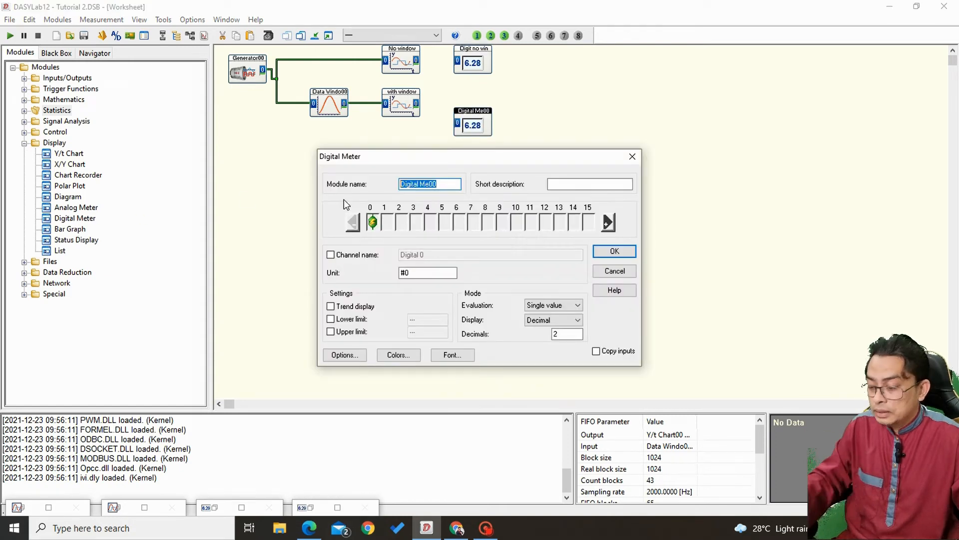
text(Di)
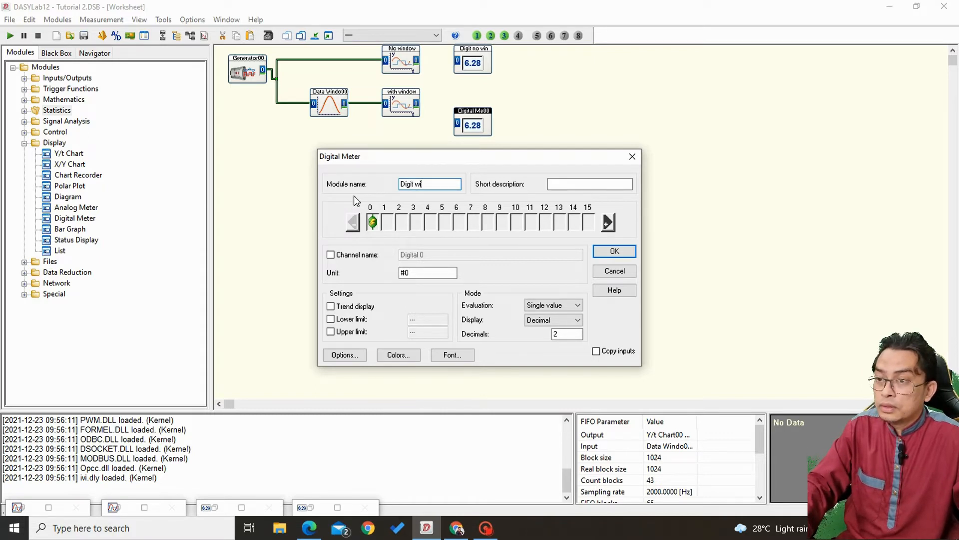
text(git w. )
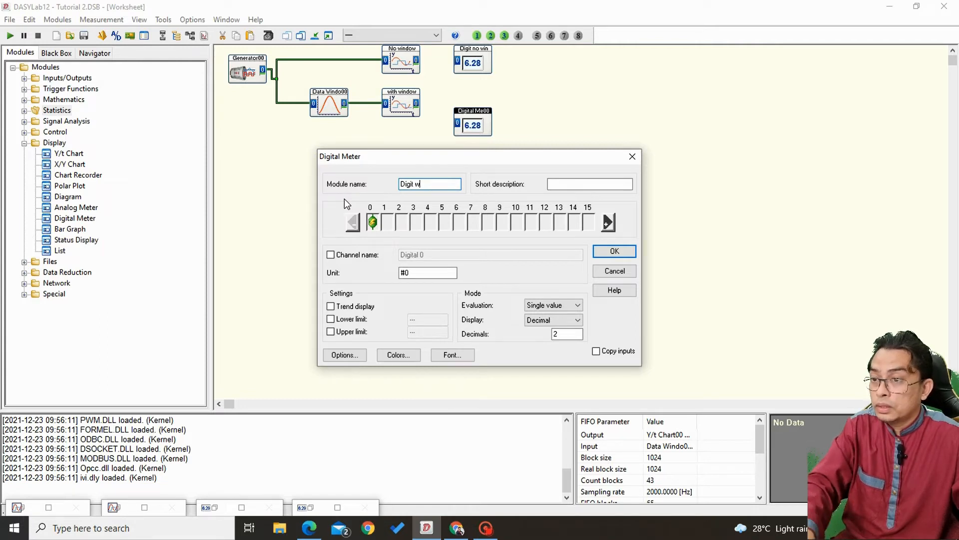
text(ith)
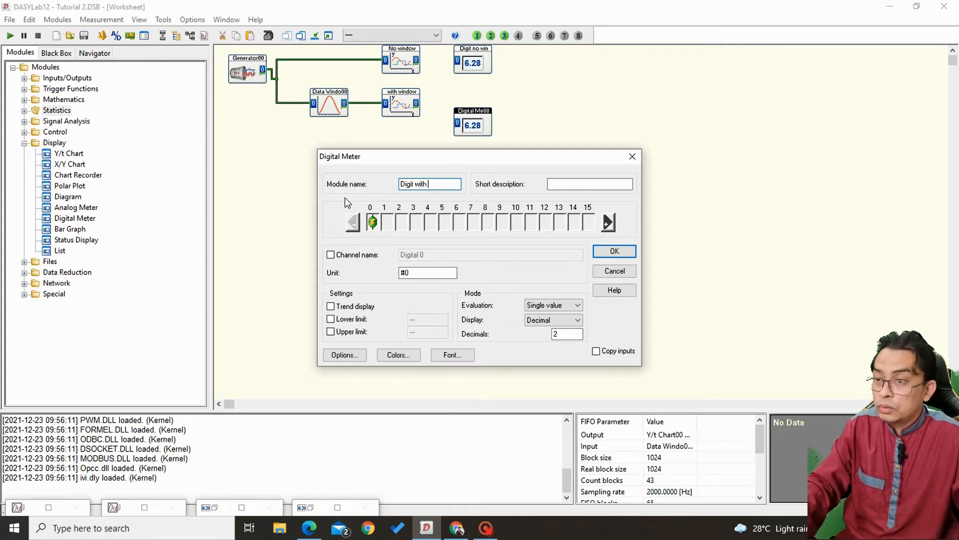
key(BackSpace)
key(BackSpace)
key(BackSpace)
key(BackSpace)
text(t win)
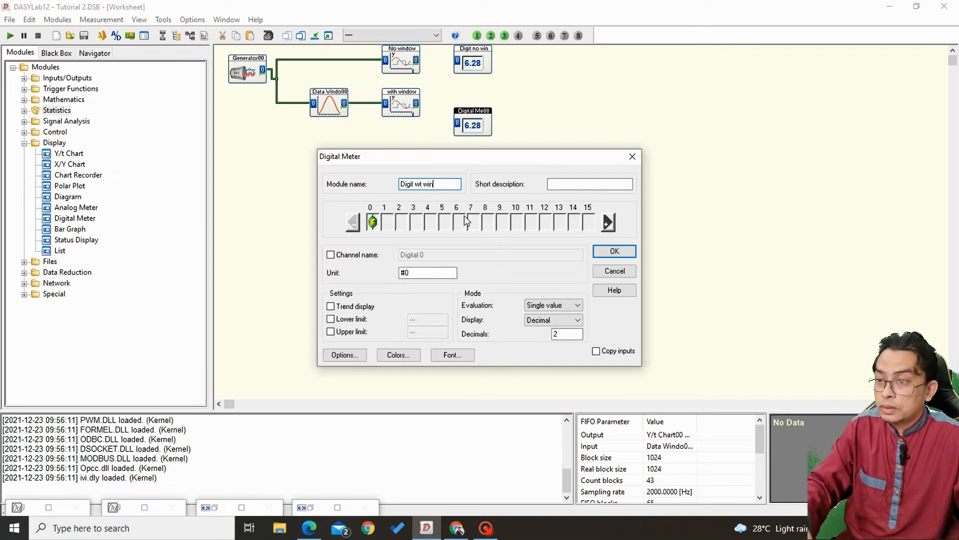
click(622, 250)
Step: Align "Digit wt win" with the "with window" chart and connect each chart's output to the digital meter beside it
drag(473, 126, 445, 104)
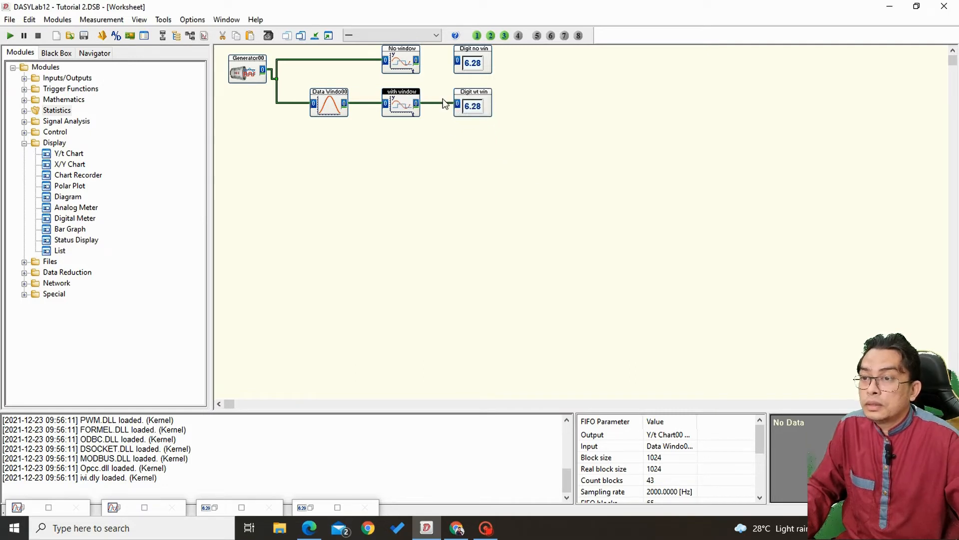
drag(416, 60, 457, 61)
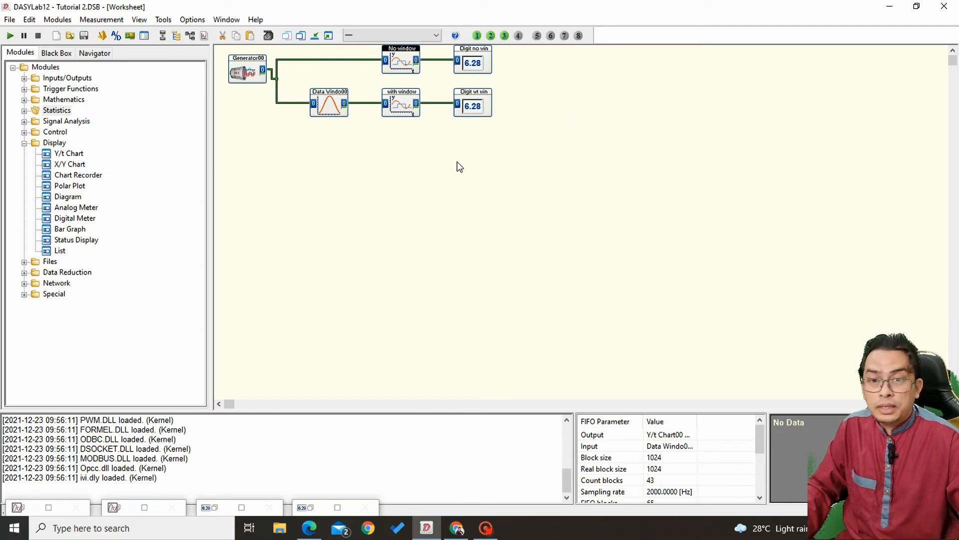
Step: Restore the display windows, arrange both digital meter windows, widened, beneath their matching charts, and start the measurement
click(329, 37)
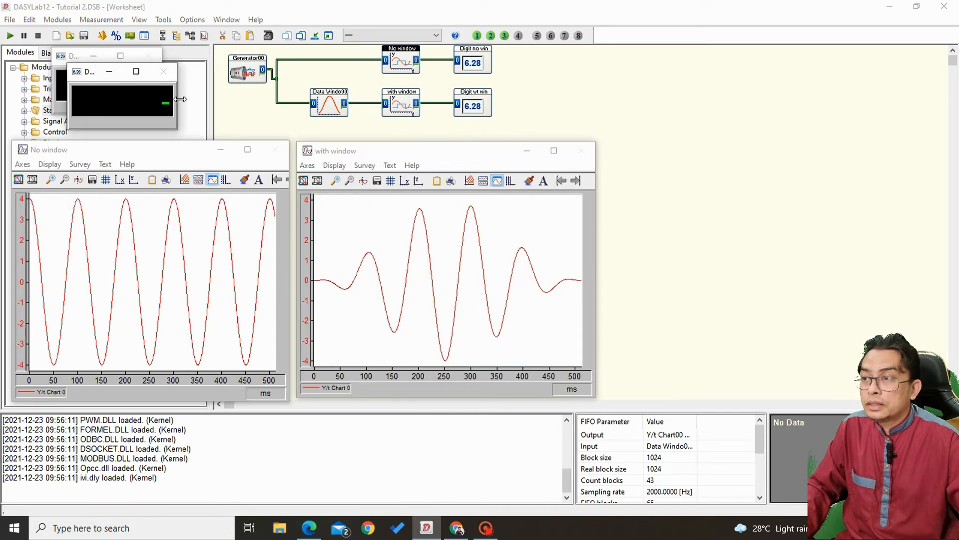
drag(185, 102, 322, 95)
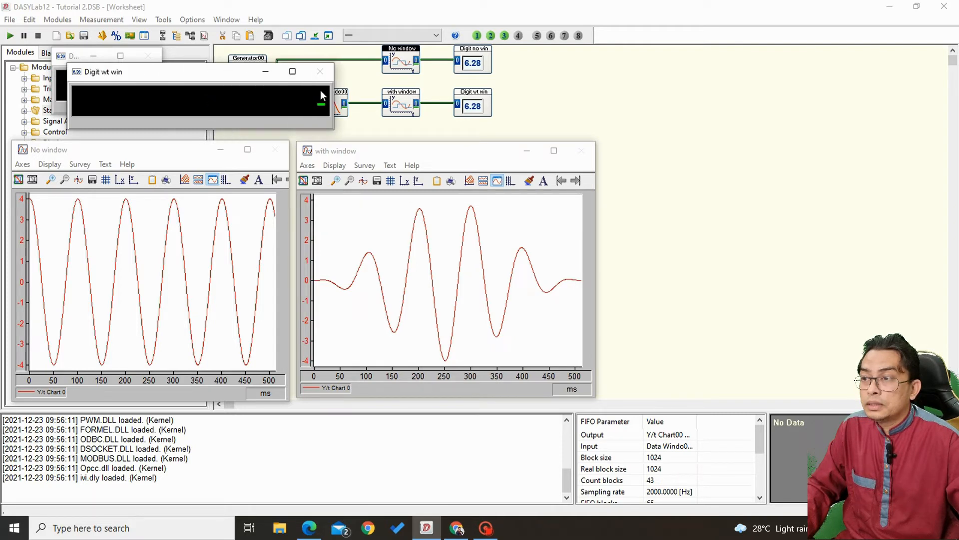
drag(182, 76, 424, 412)
drag(163, 84, 313, 84)
drag(167, 55, 138, 413)
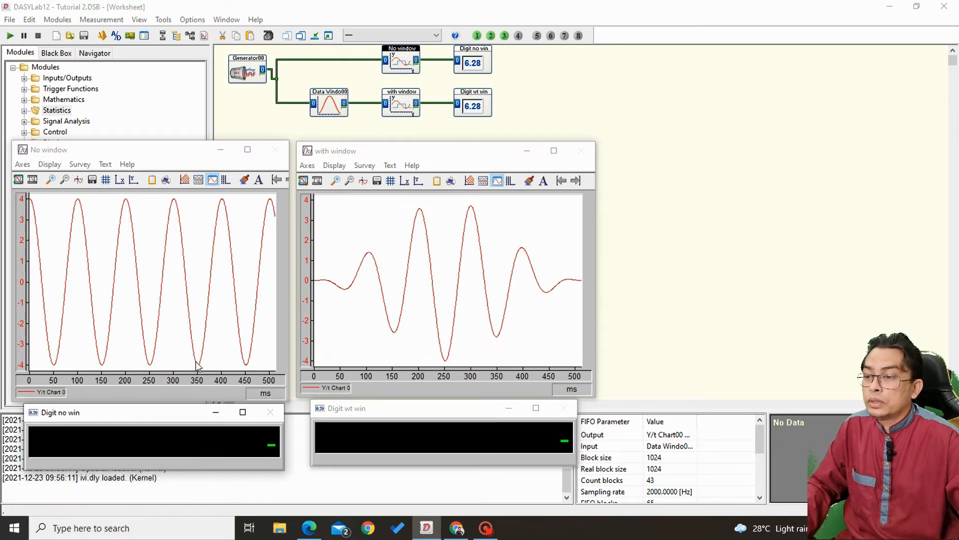
click(10, 36)
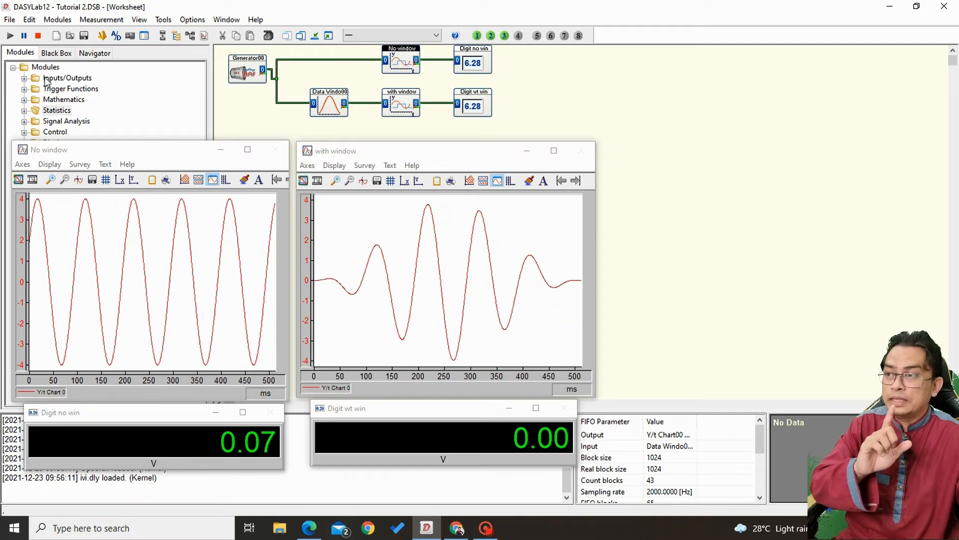
Step: Stop the measurement and set the evaluation mode of the "Digit no win" meter to Maximum value
click(38, 39)
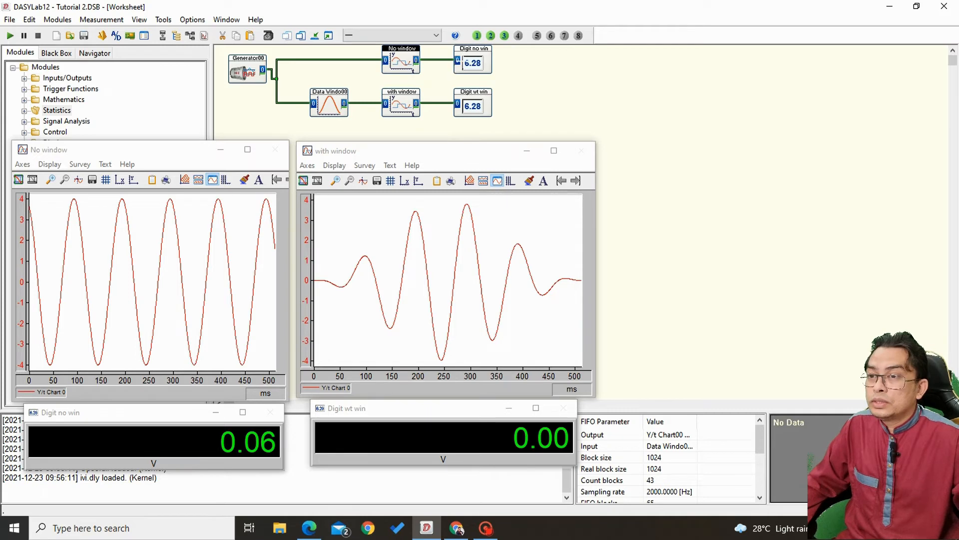
double_click(463, 61)
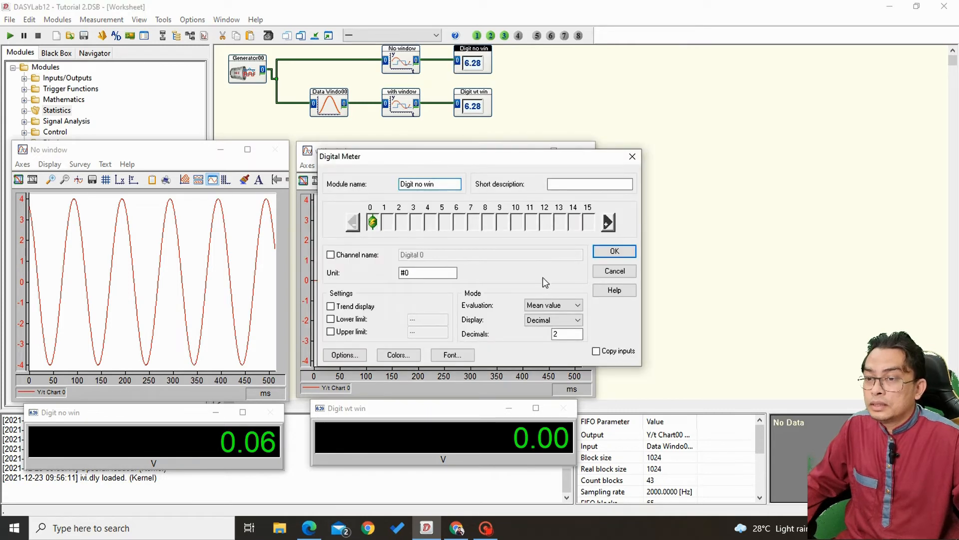
click(559, 306)
click(562, 330)
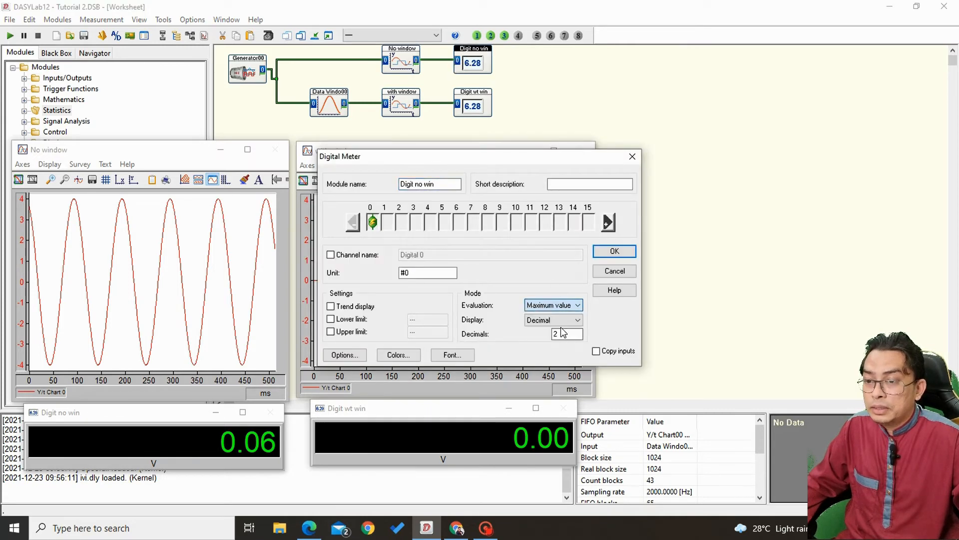
click(615, 251)
Step: Set the evaluation mode of the "Digit wt win" meter to Maximum value, and run the measurement briefly before stopping it
double_click(472, 103)
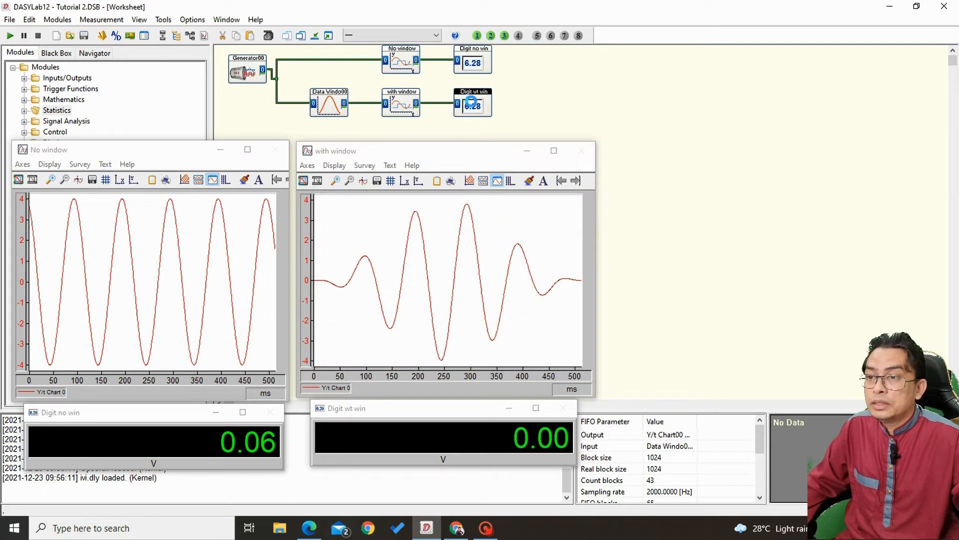
click(552, 304)
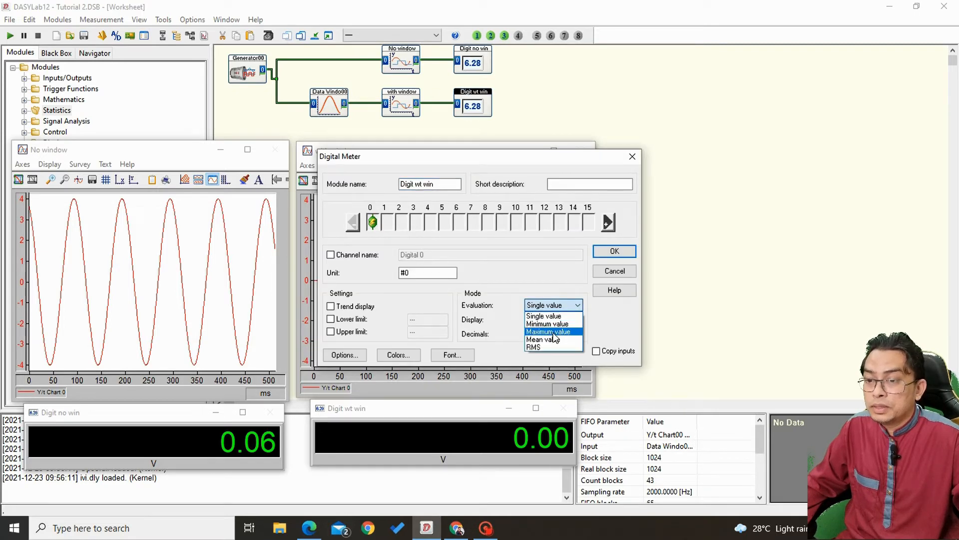
click(554, 331)
click(608, 256)
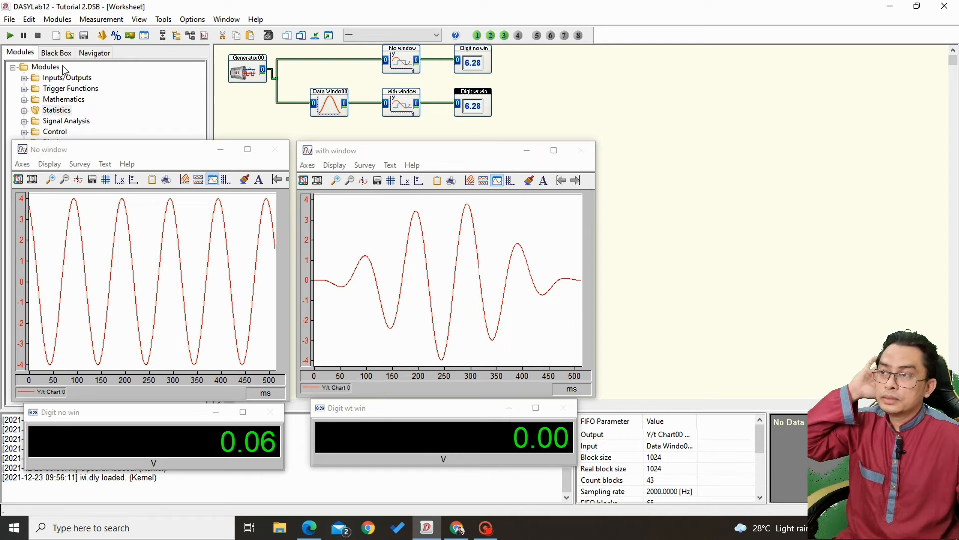
click(9, 36)
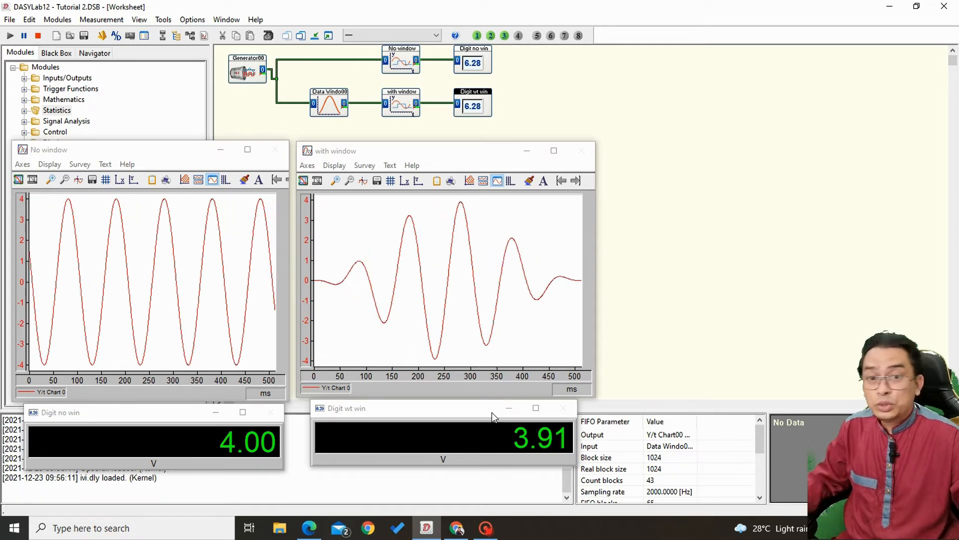
click(38, 37)
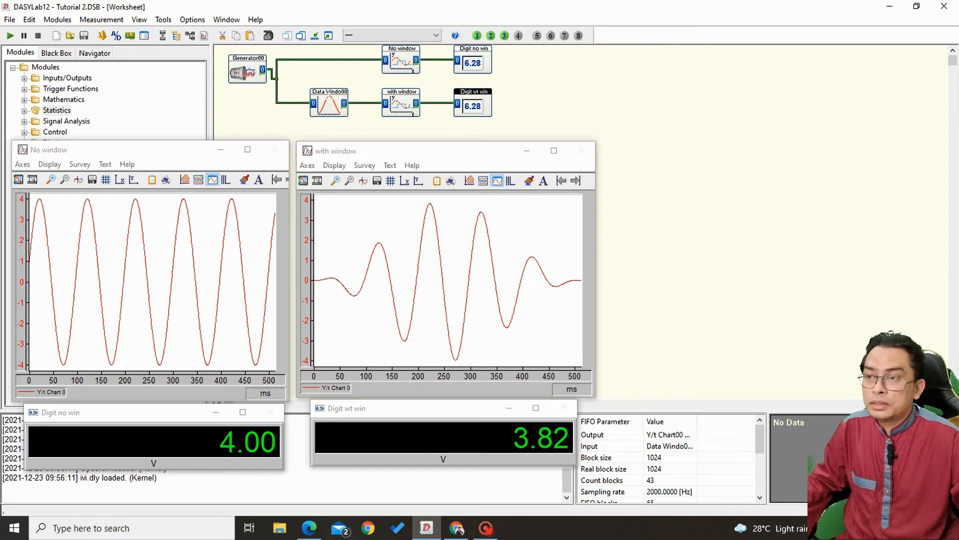
Step: Change the Data Window module's window type to Flattop, and run the measurement briefly before stopping it
double_click(329, 104)
click(427, 304)
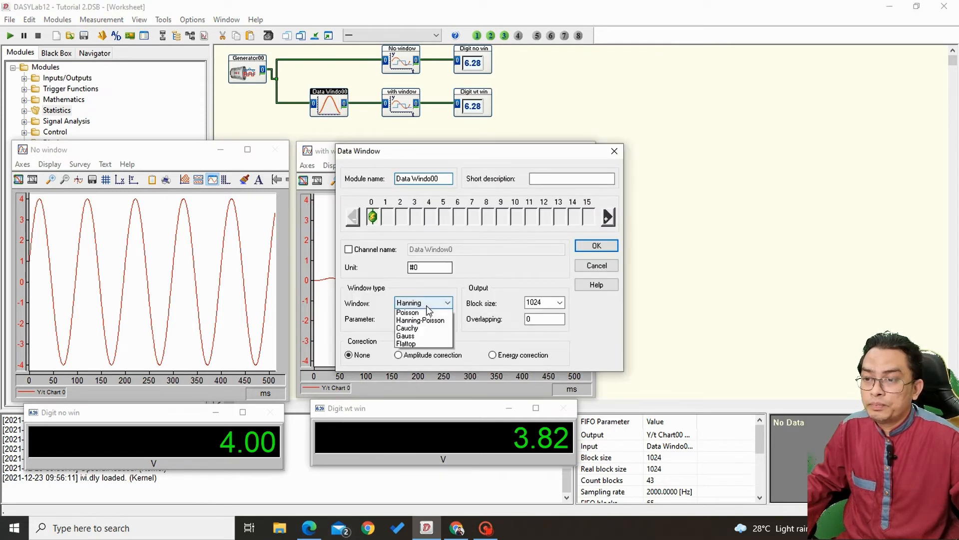
click(429, 405)
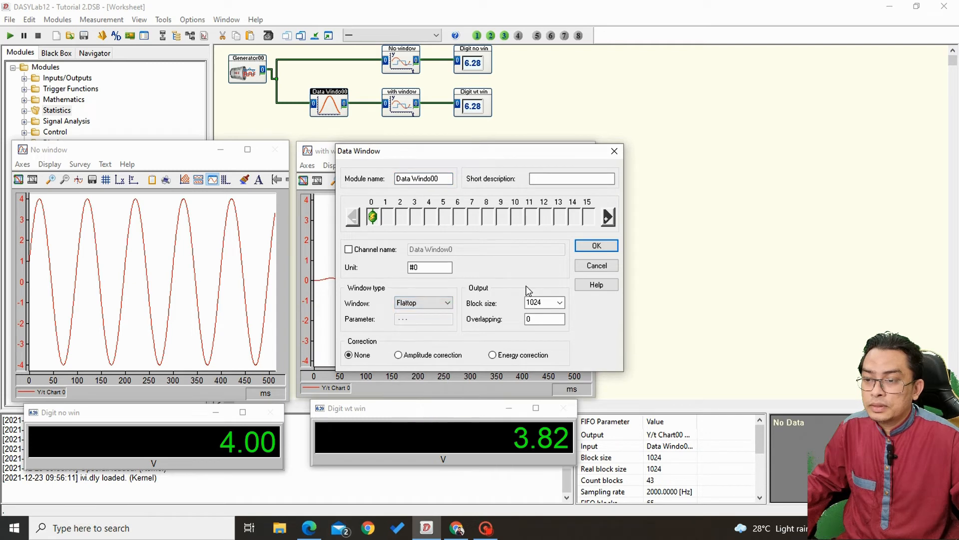
click(598, 246)
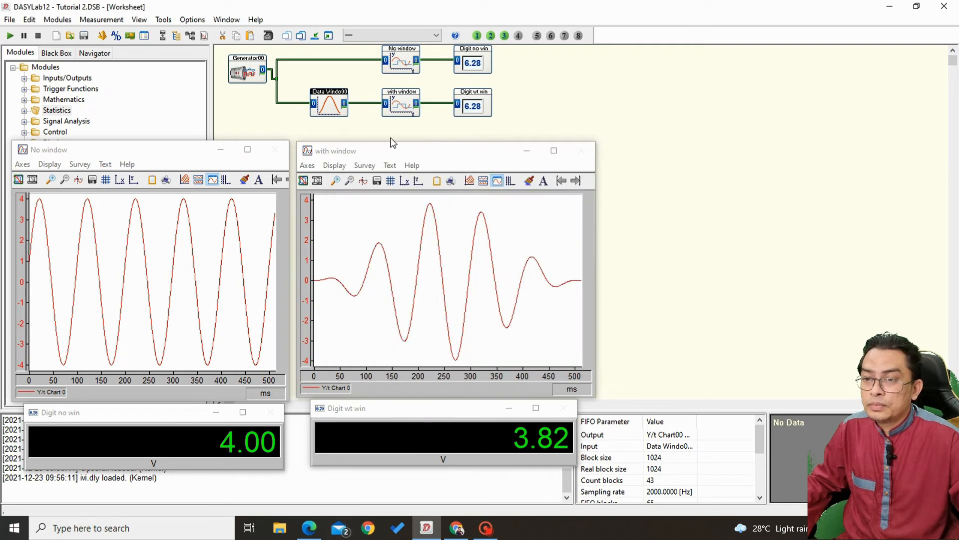
click(10, 35)
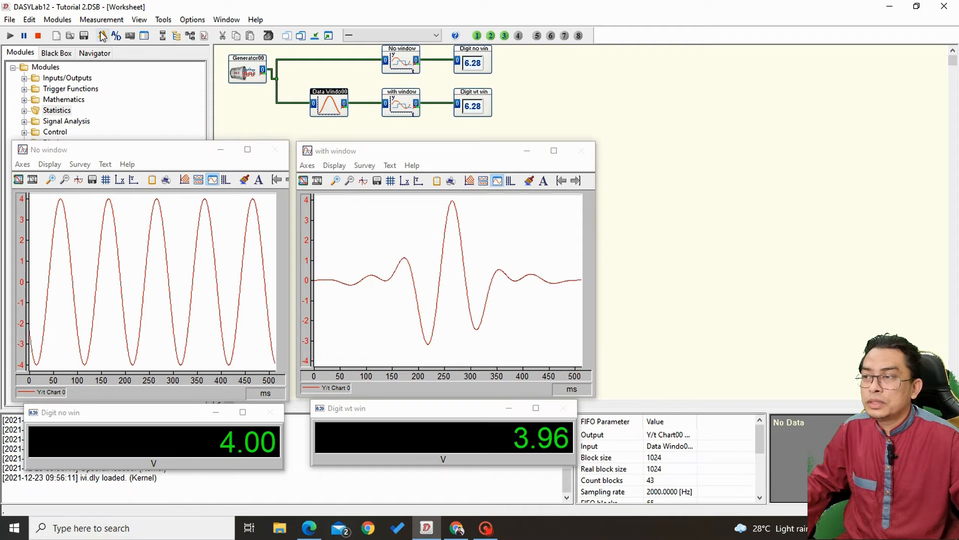
click(39, 37)
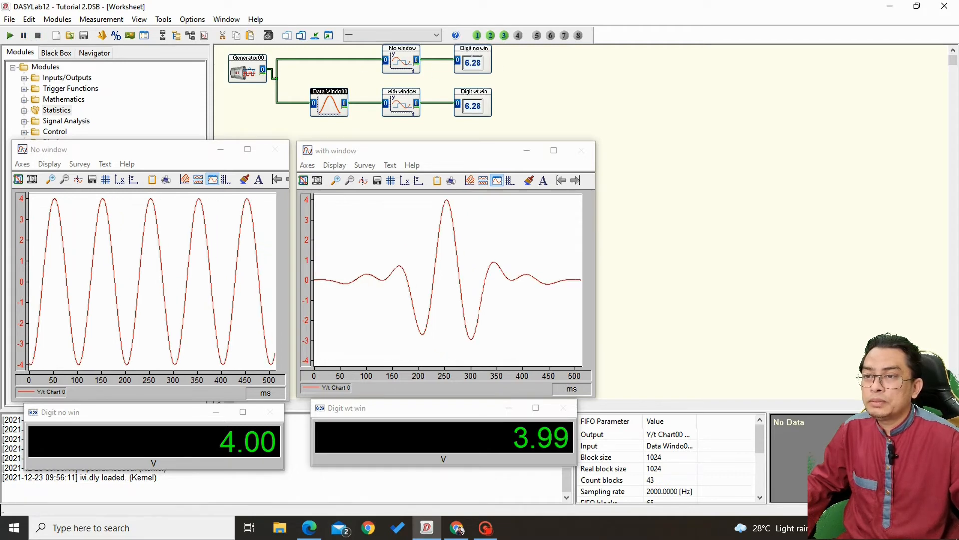
Step: Set the evaluation mode of the "Digit no win" meter to Mean value
double_click(474, 60)
click(554, 305)
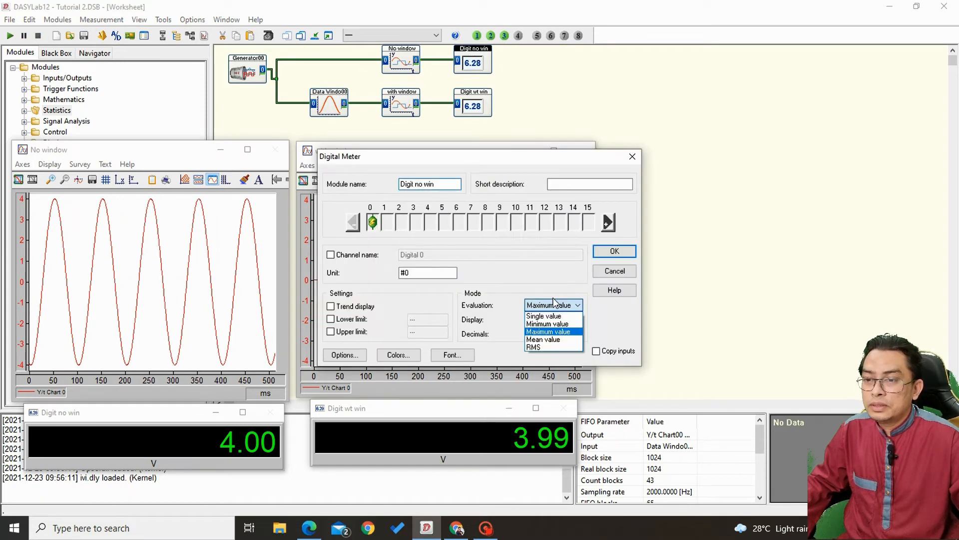
click(548, 342)
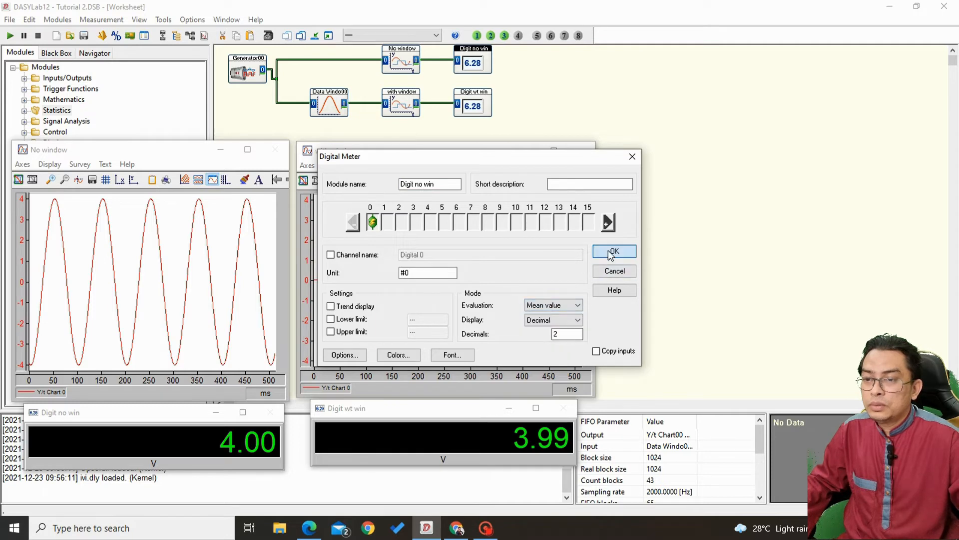
click(614, 252)
Step: Set the evaluation mode of the "Digit wt win" meter to Mean value, and run the measurement briefly before stopping it
click(473, 105)
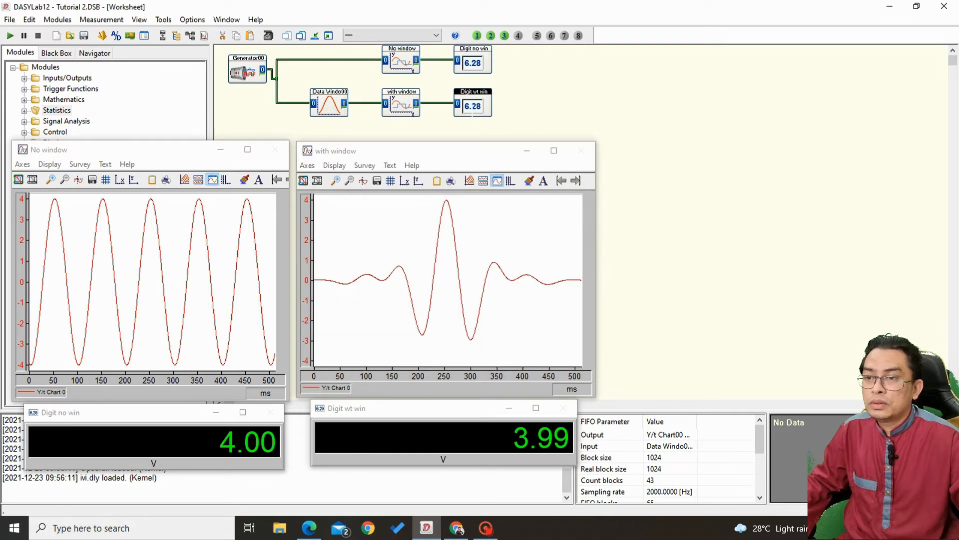
double_click(473, 111)
click(552, 304)
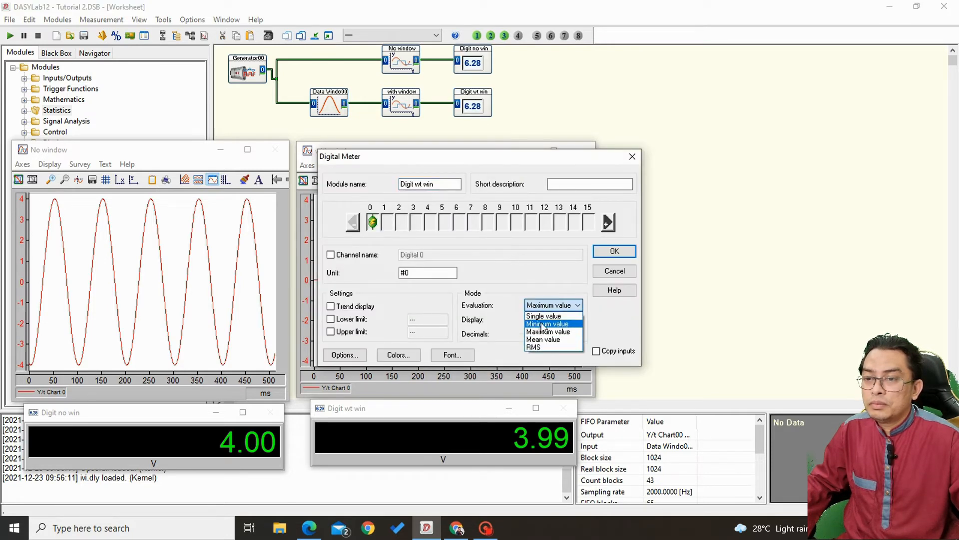
click(548, 342)
click(615, 251)
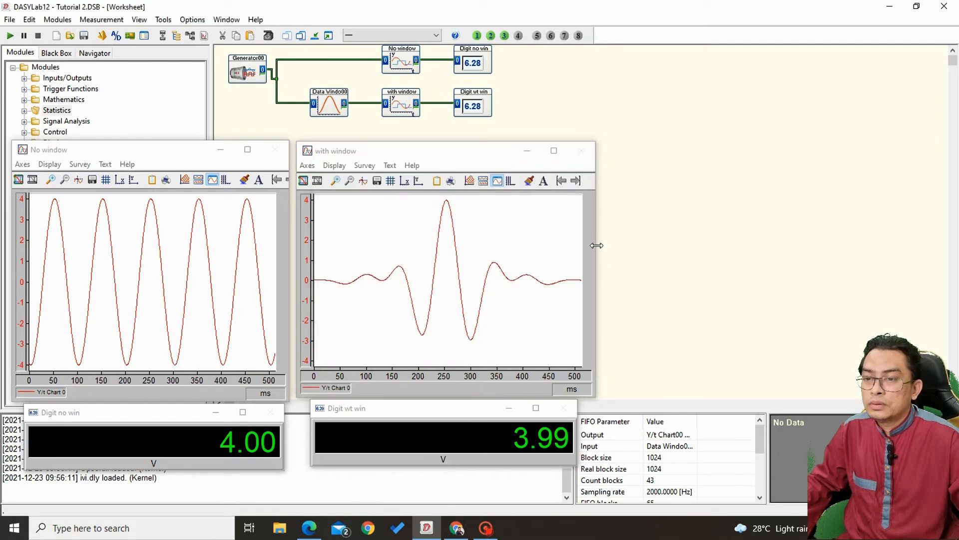
click(10, 36)
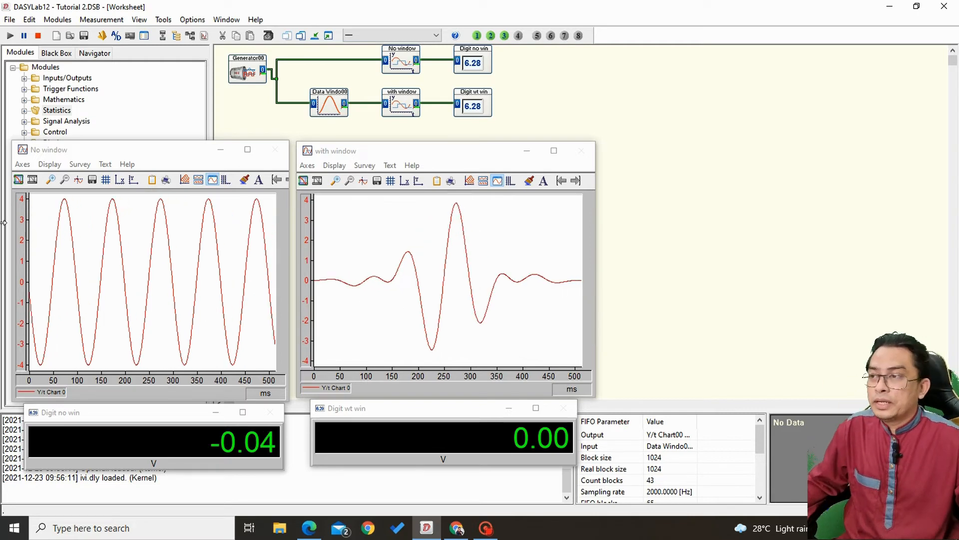
click(37, 36)
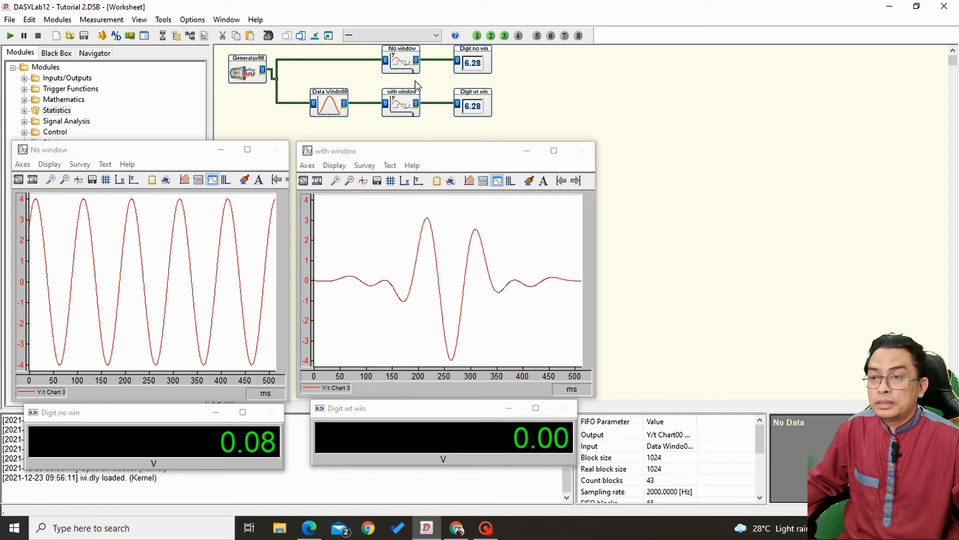
Step: Minimize all display windows and move both digital meter modules lower in the worksheet to free space beside the charts
click(315, 37)
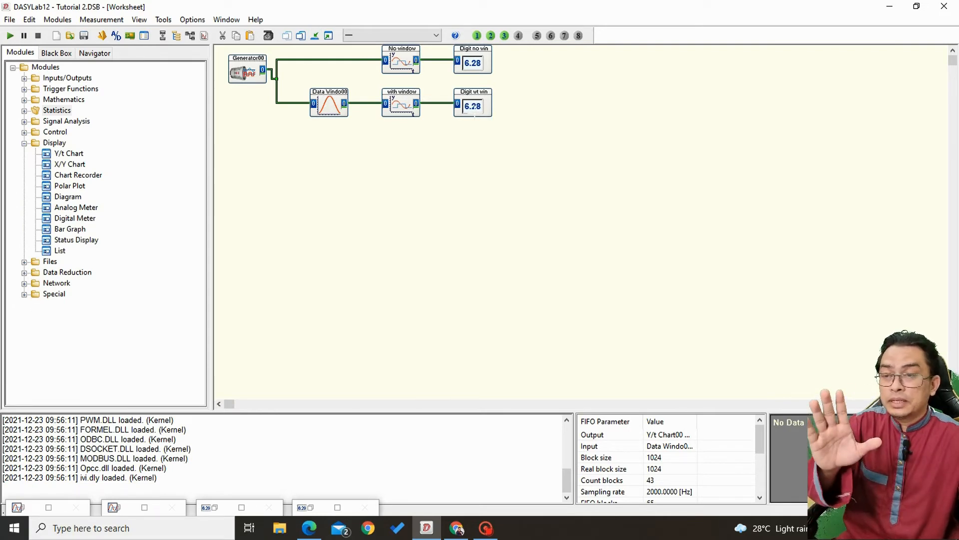
drag(472, 105, 478, 182)
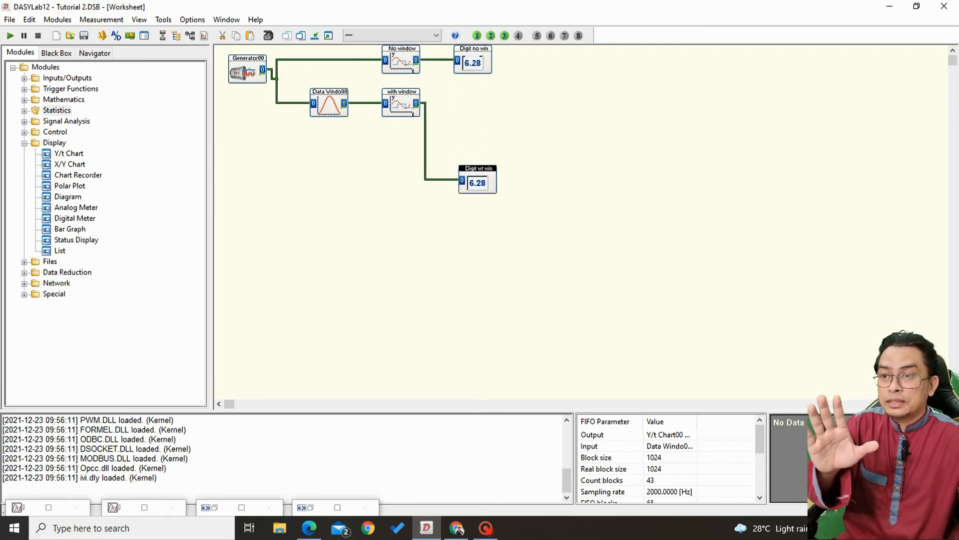
drag(472, 60, 473, 135)
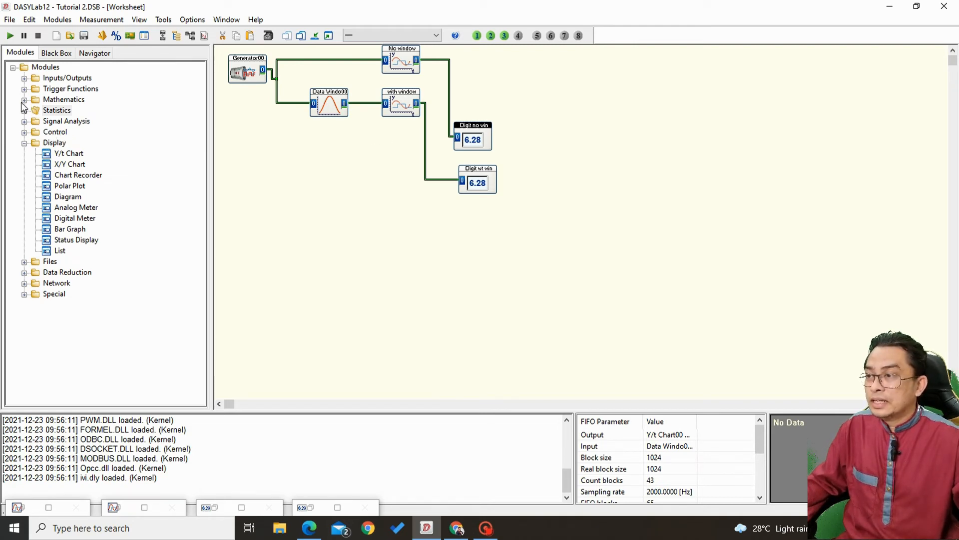
Step: Add a Statistical Values module beside the charts that calculates RMS block-wise with 1 block
double_click(48, 111)
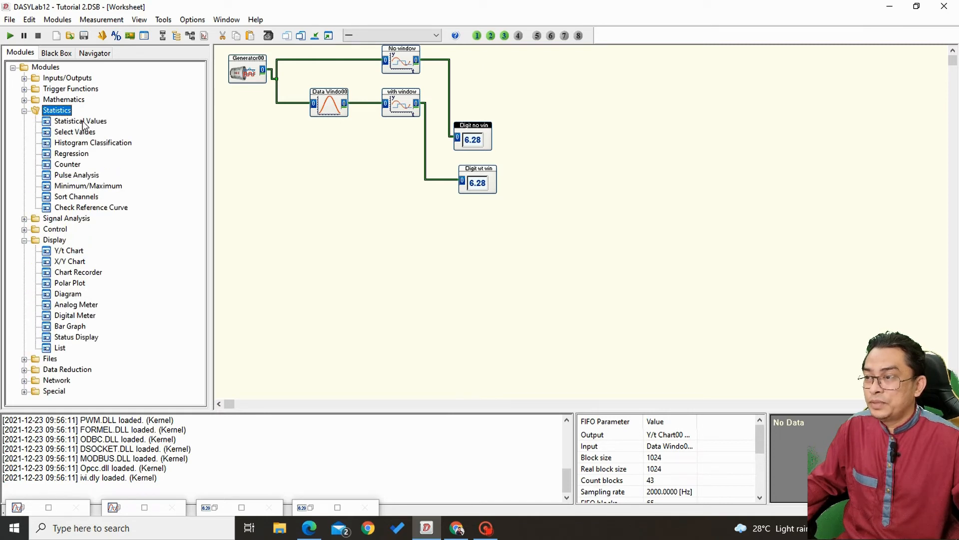
drag(83, 126, 514, 72)
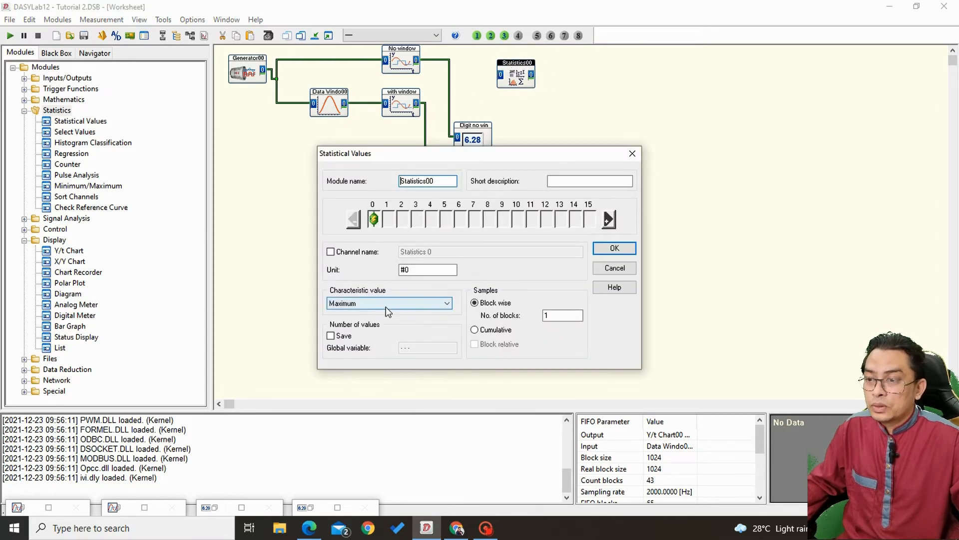
click(386, 305)
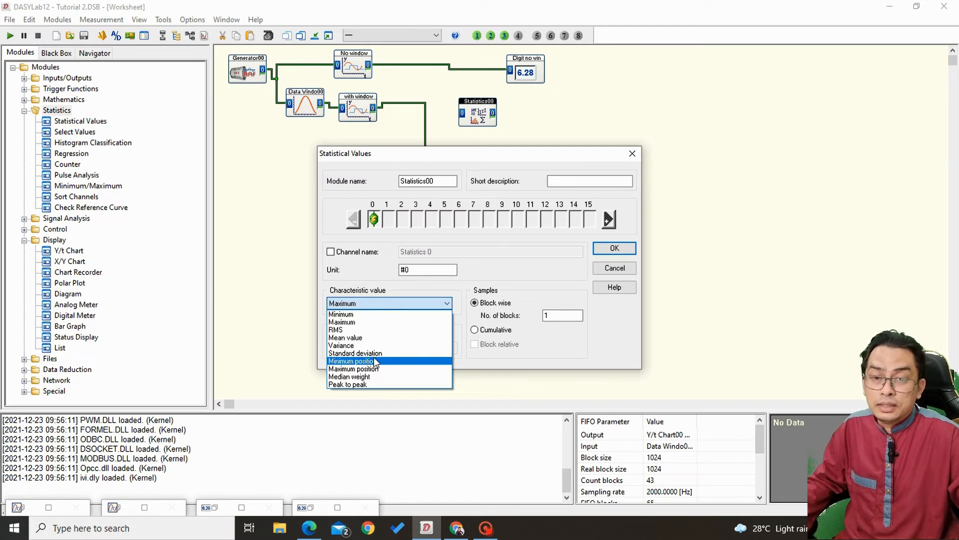
click(378, 331)
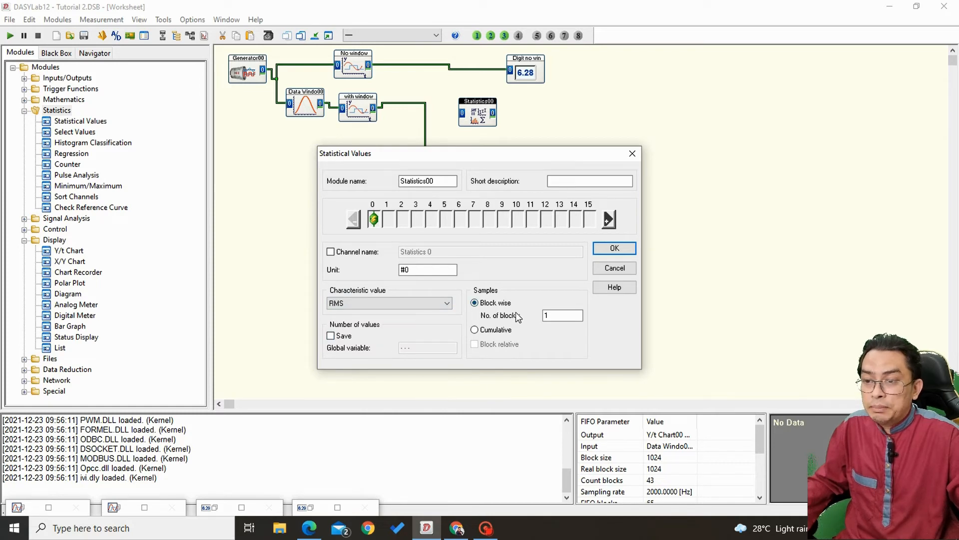
click(546, 315)
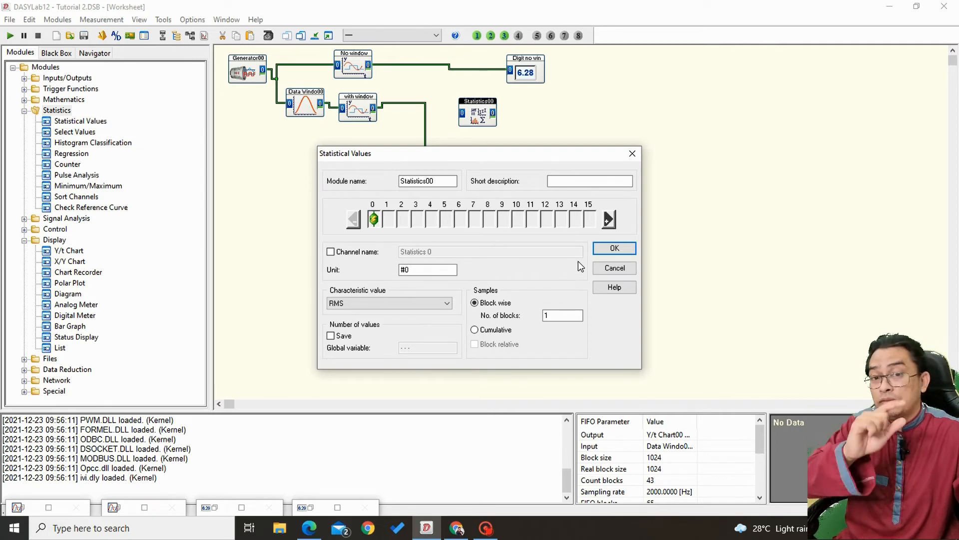
click(623, 248)
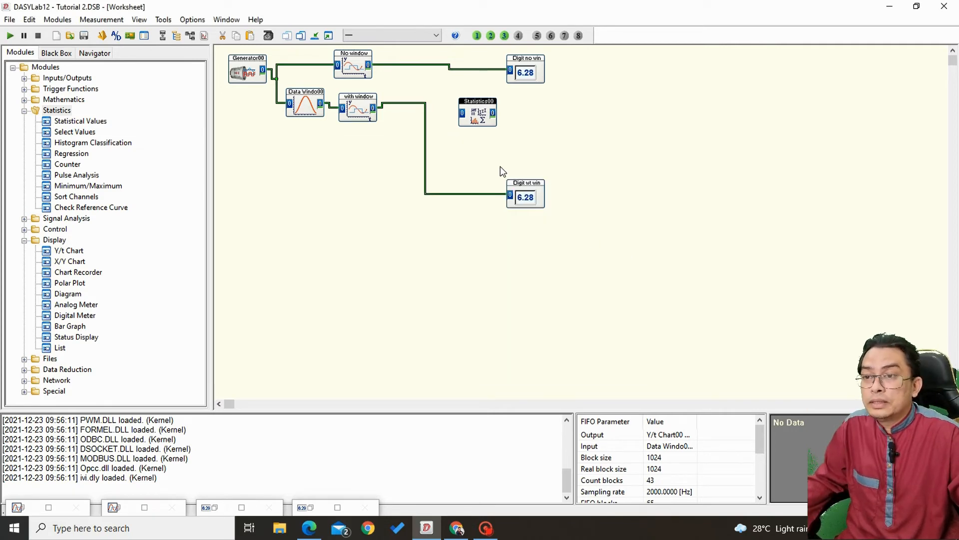
Step: Shift the statistics module slightly and add a second channel to it, with Standard deviation as channel 1's characteristic value
mouse_move(478, 115)
mouse_down()
mouse_move(482, 109)
mouse_move(473, 119)
mouse_up()
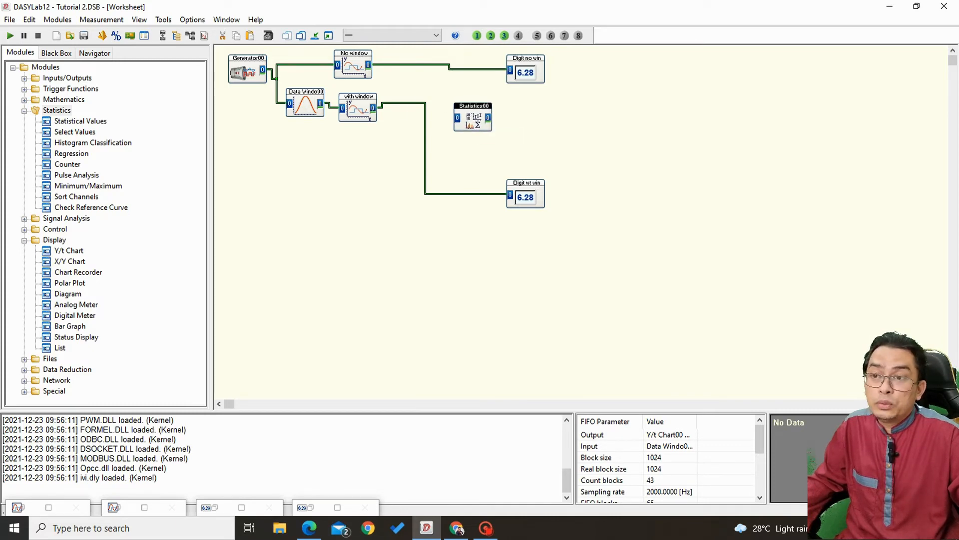
double_click(469, 125)
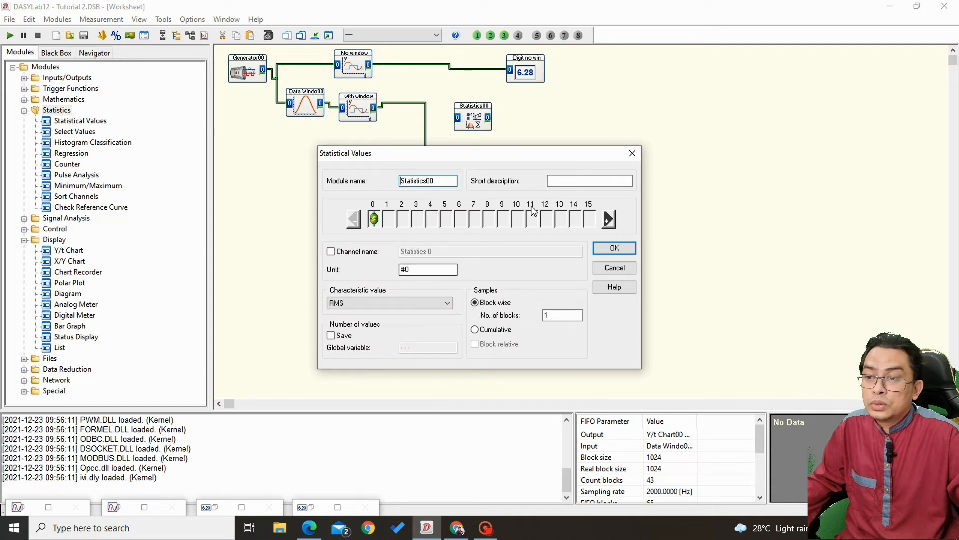
click(607, 220)
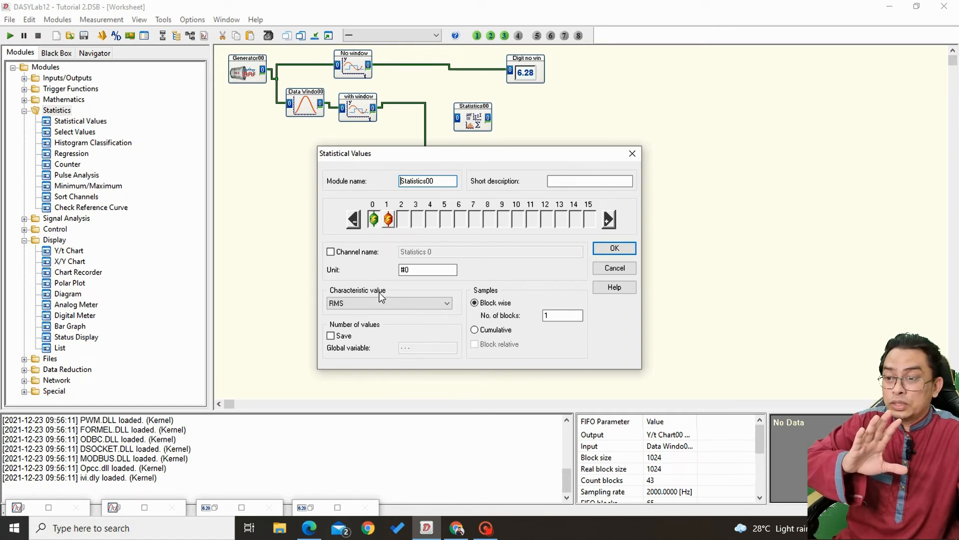
click(388, 220)
click(389, 306)
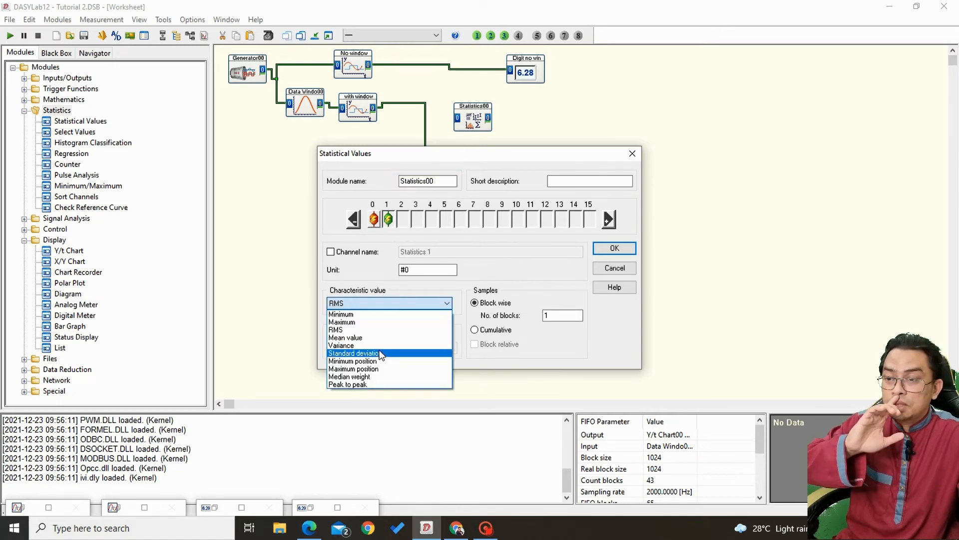
click(381, 353)
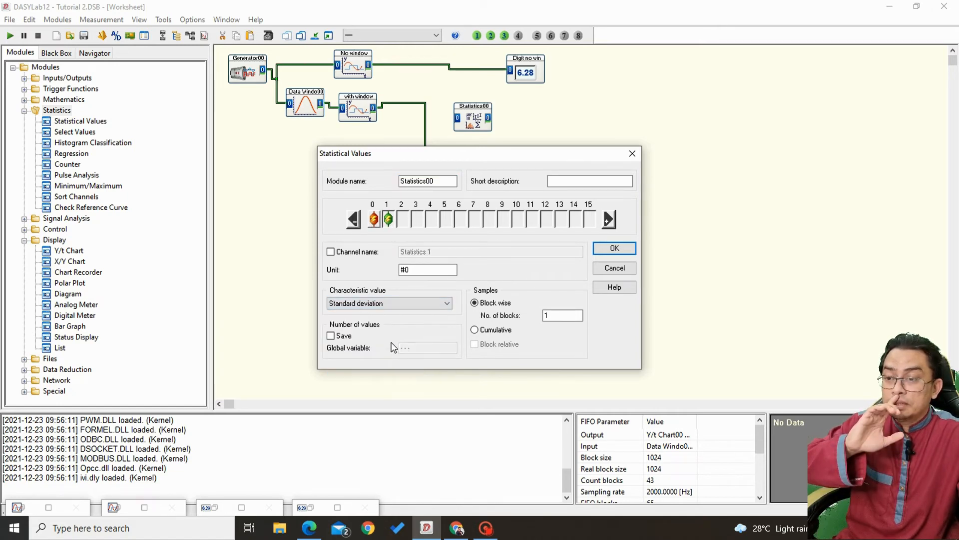
click(615, 248)
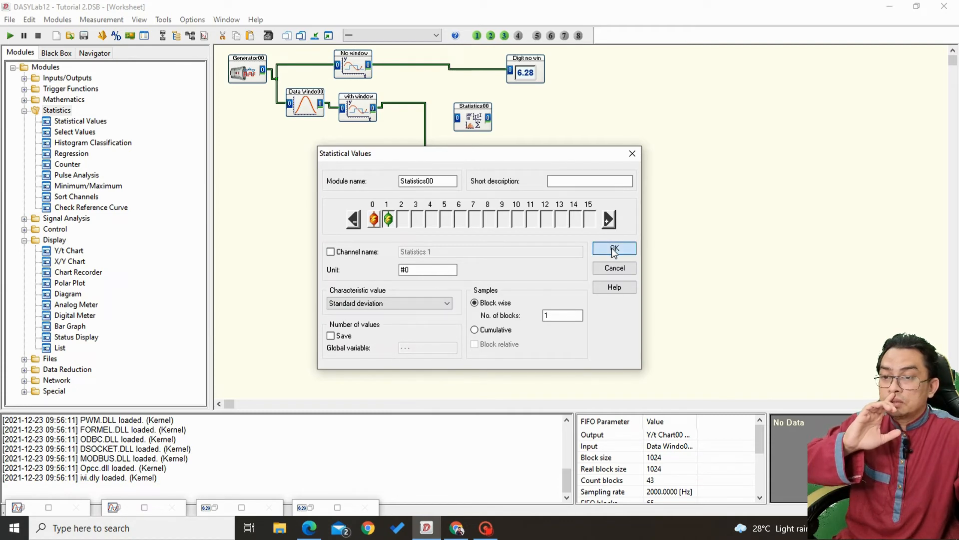
Step: Align the "Digit no win" meter and the statistics module, and wire the "No window" chart's output to both statistics inputs
click(467, 124)
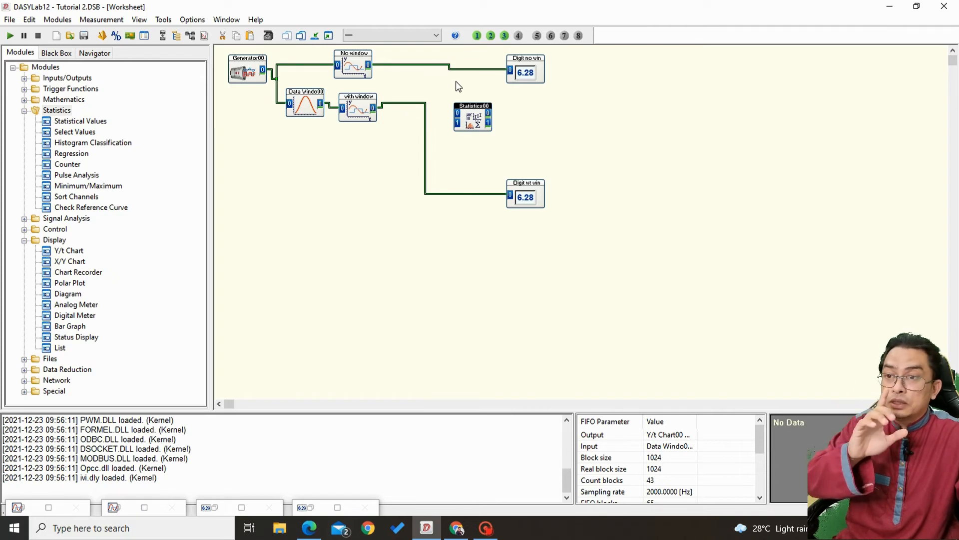
drag(525, 70, 520, 65)
mouse_move(480, 129)
mouse_down()
mouse_move(503, 128)
mouse_move(486, 129)
mouse_up()
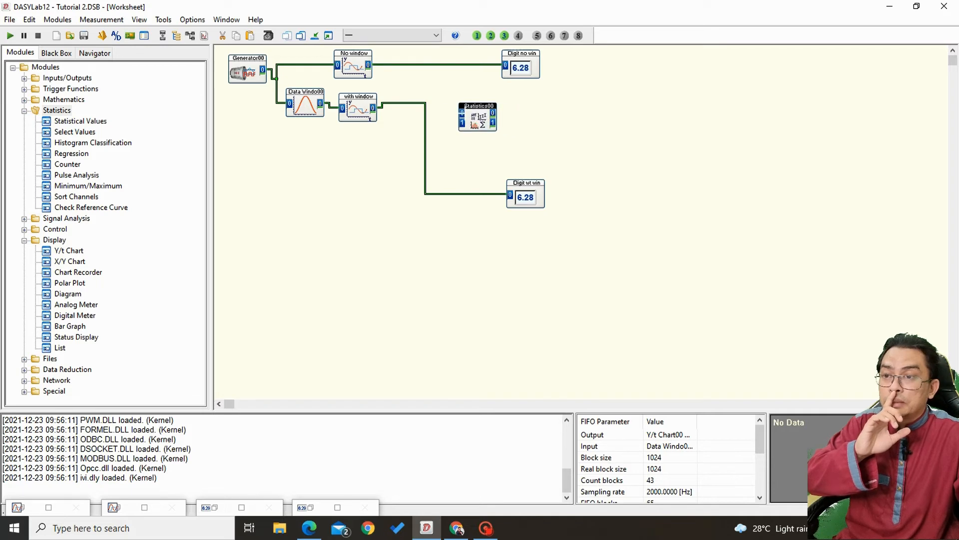
click(440, 64)
click(446, 116)
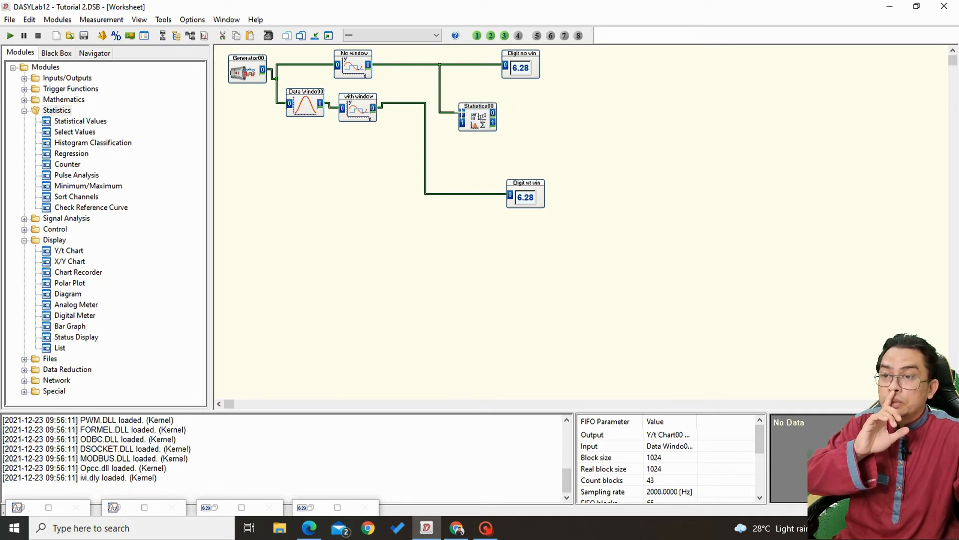
click(436, 65)
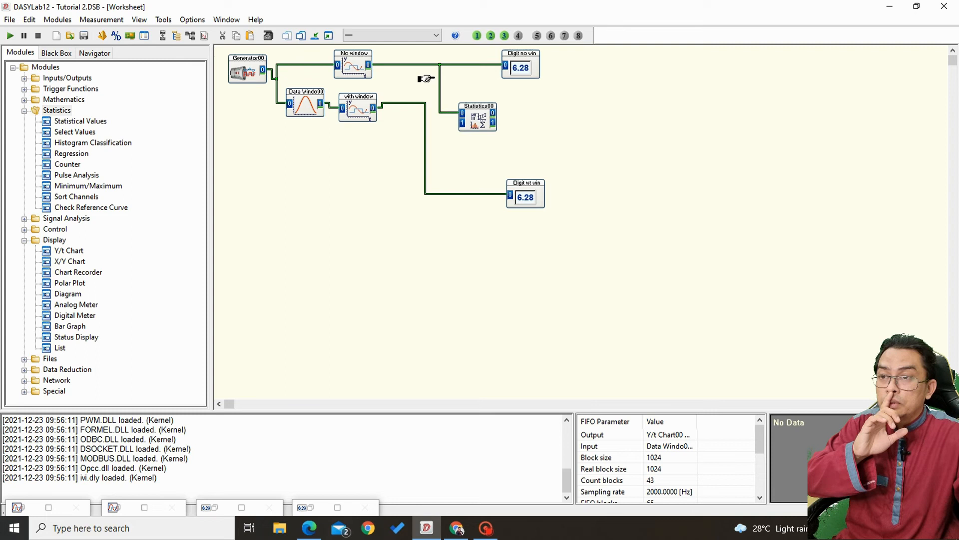
click(459, 123)
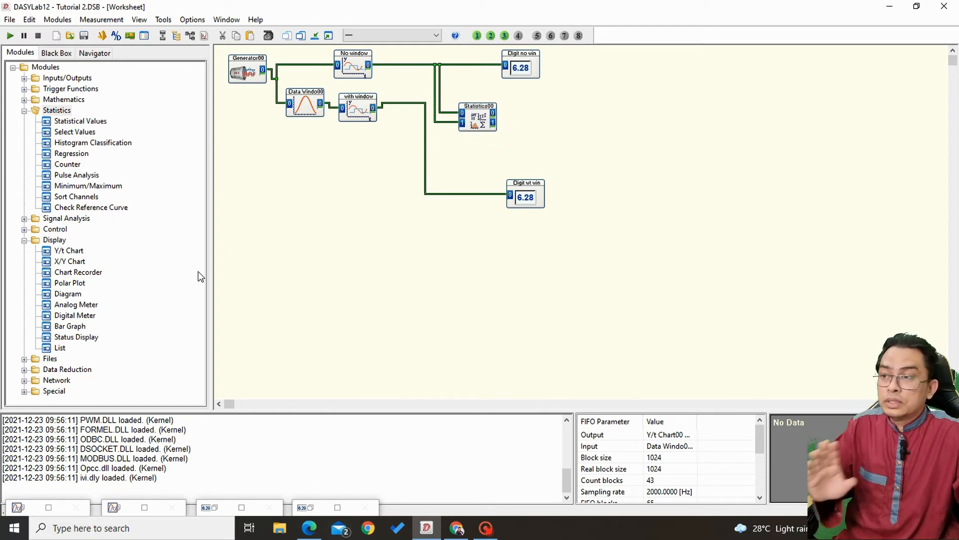
Step: Add two Digital Meter modules beside the statistics module and connect its channel 0 and channel 1 outputs to them
drag(75, 315, 517, 98)
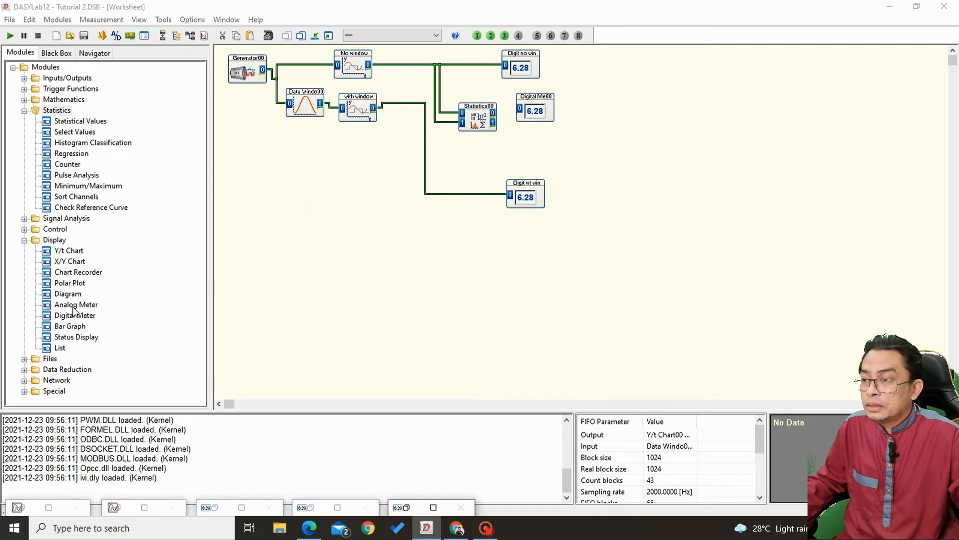
drag(71, 314, 540, 104)
click(493, 122)
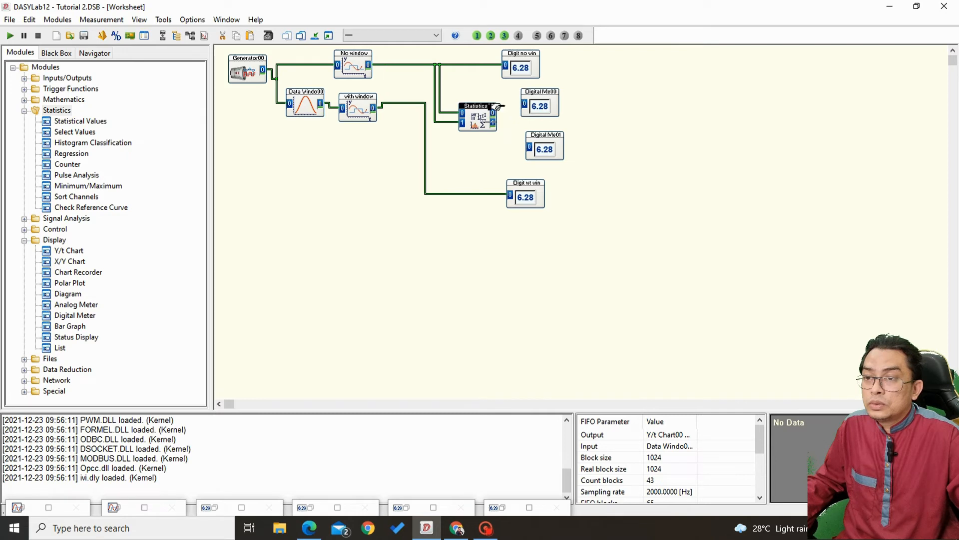
click(529, 147)
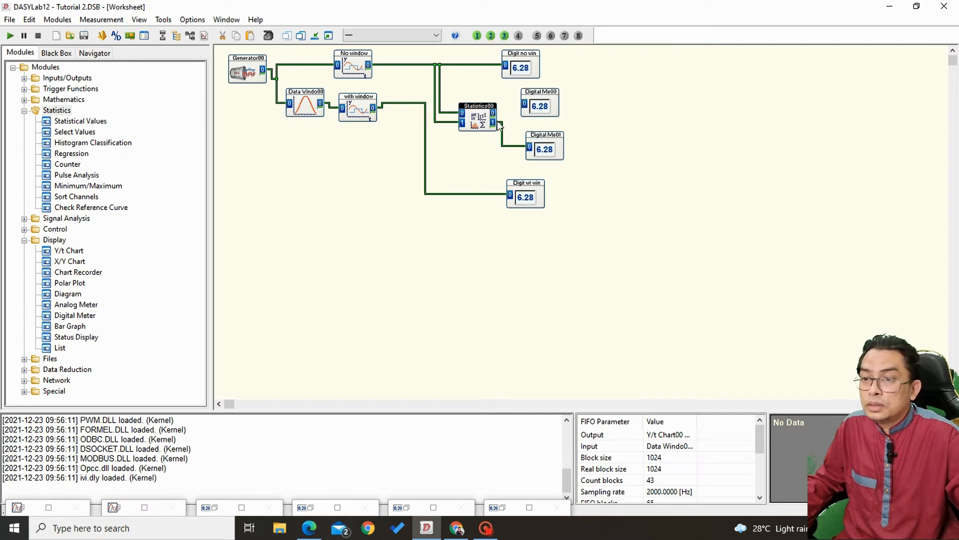
click(493, 113)
click(524, 105)
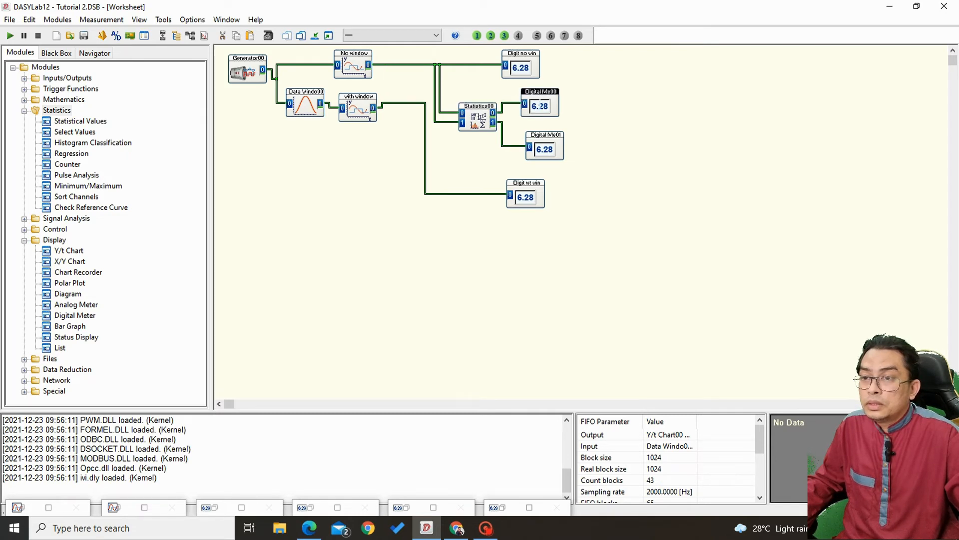
Step: Name the digital meter on statistics channel 0 RMS and the one on channel 1 Std, keeping Single value evaluation for both
double_click(535, 106)
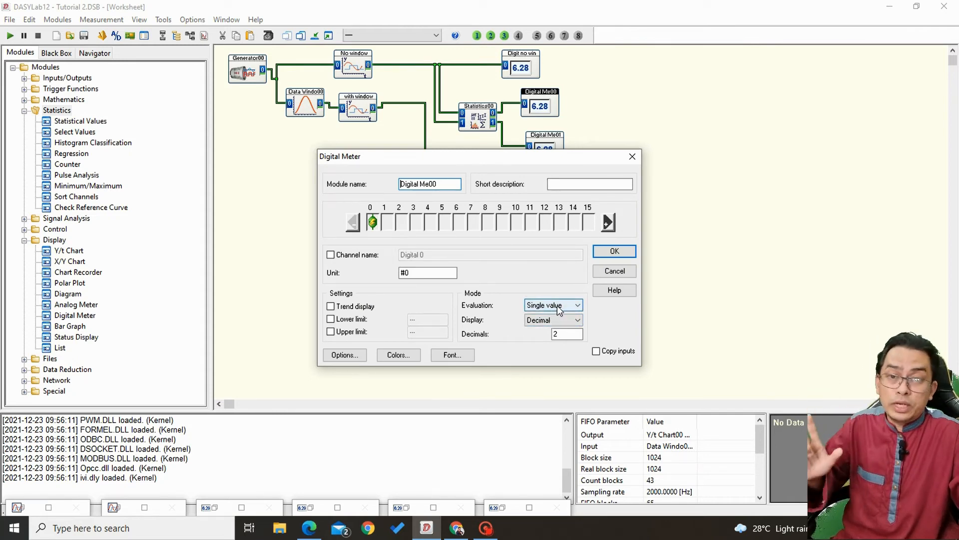
click(609, 254)
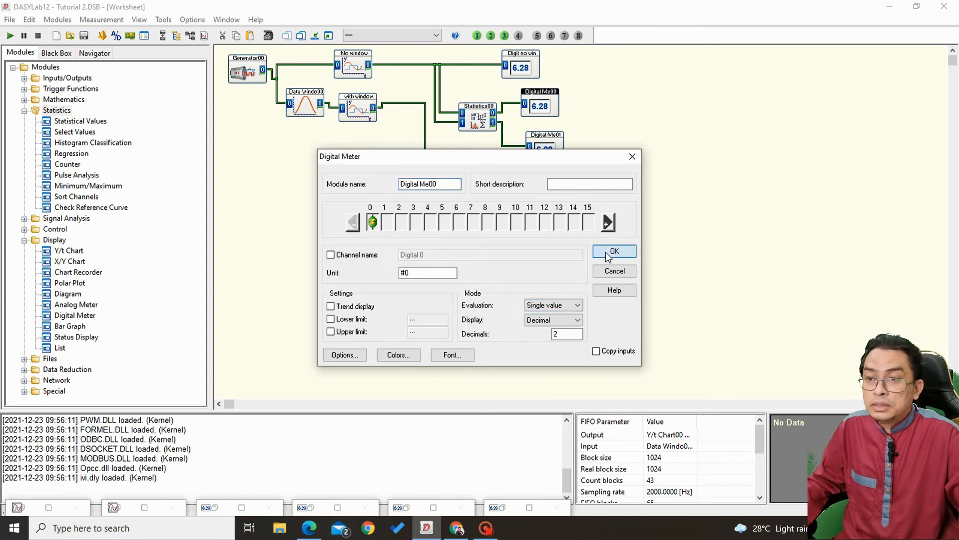
double_click(547, 159)
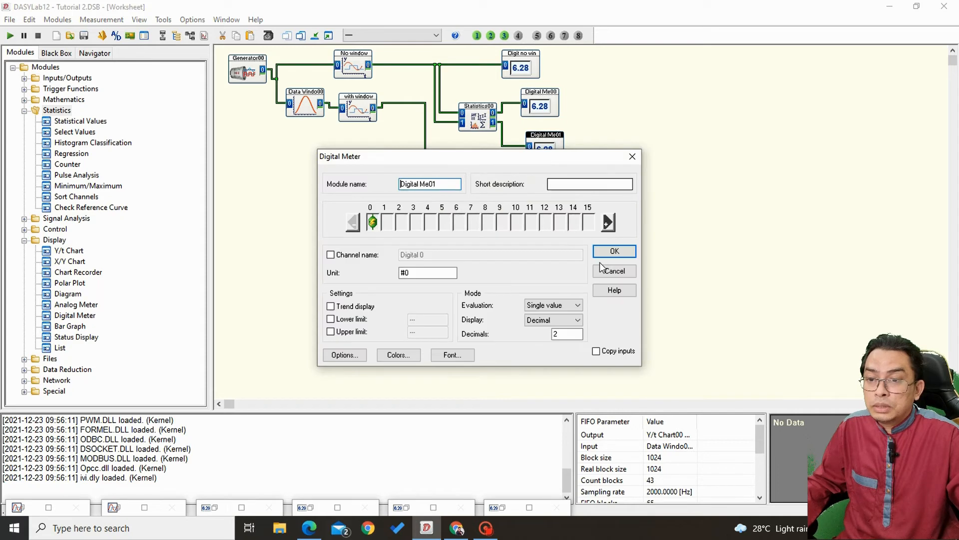
click(613, 253)
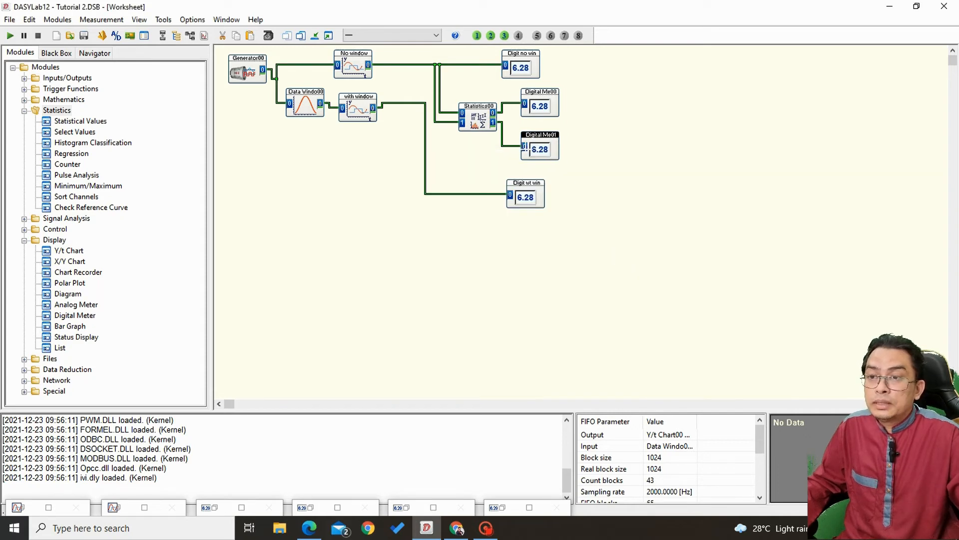
double_click(537, 104)
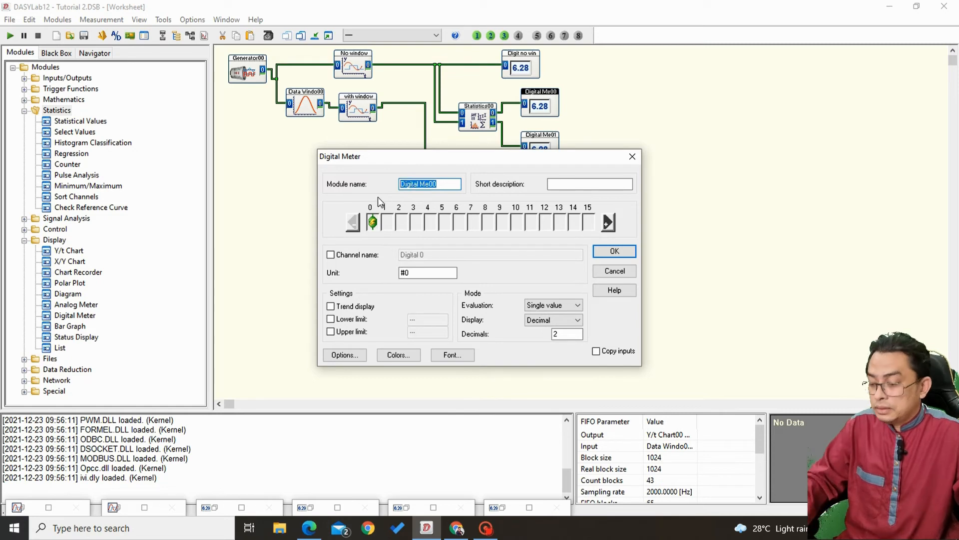
text(RMS)
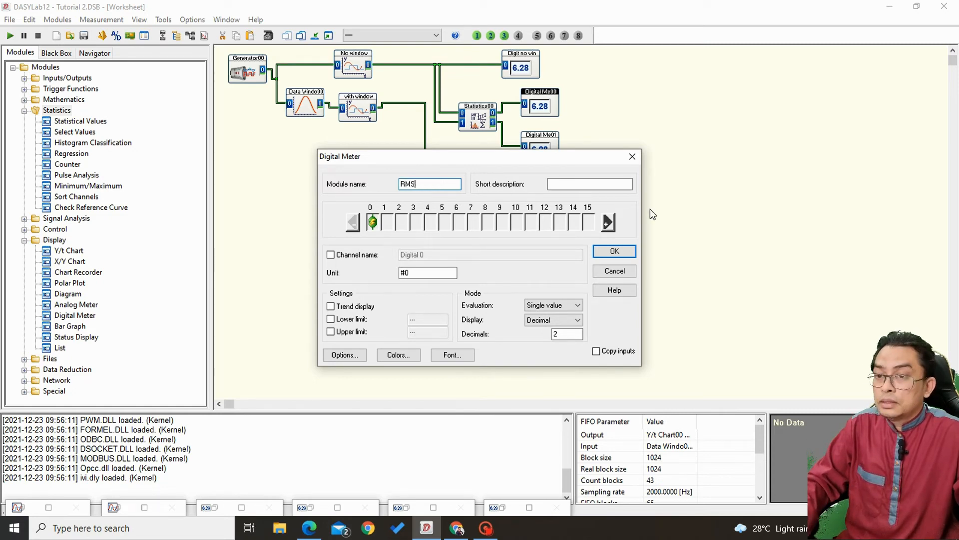
click(615, 251)
double_click(545, 148)
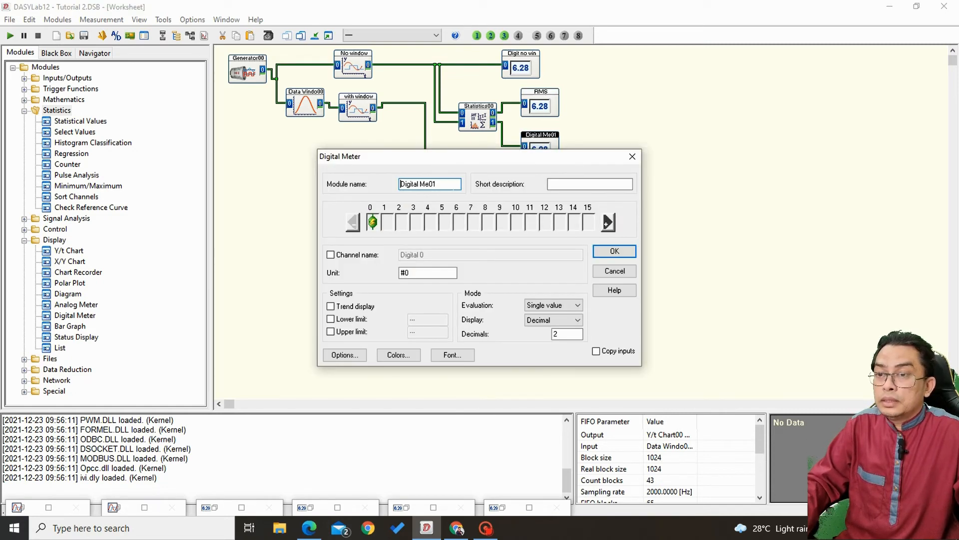
text(Std)
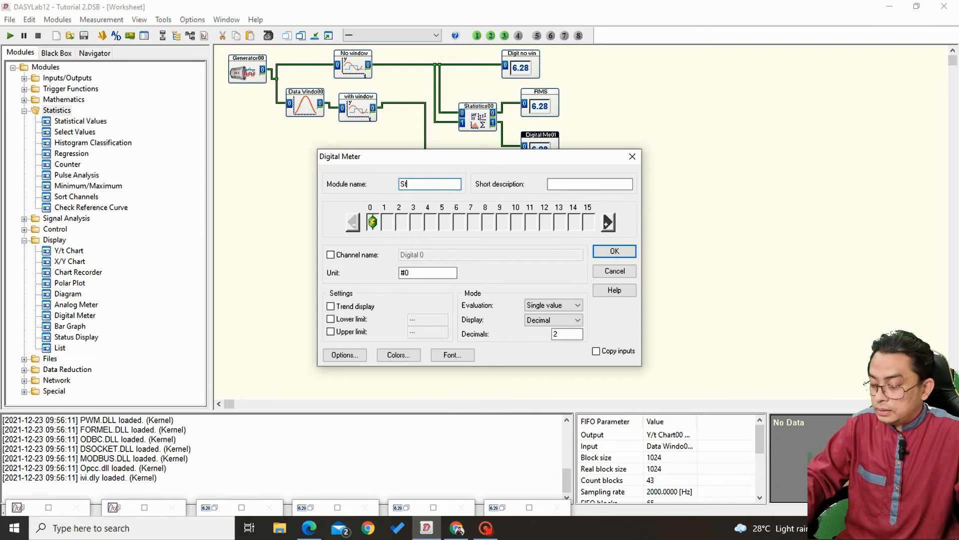
click(608, 254)
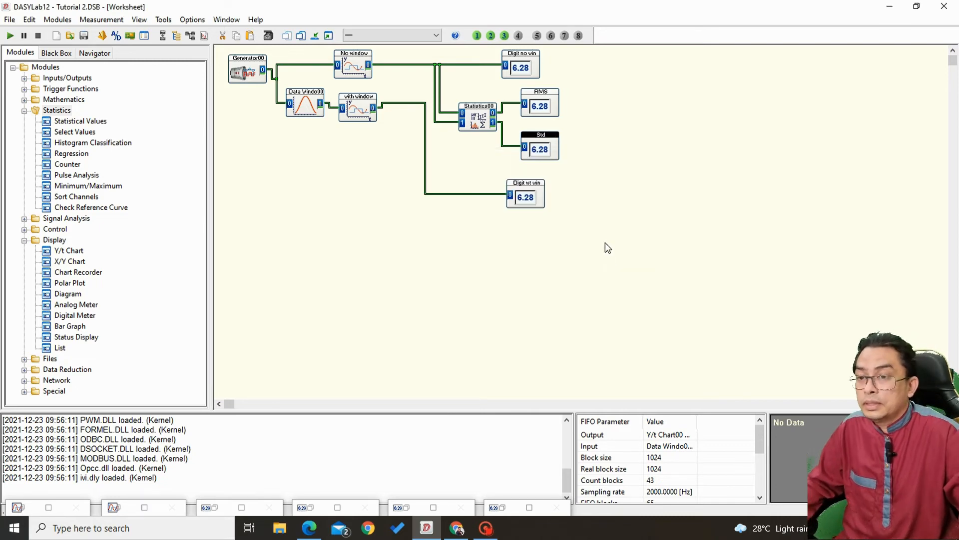
Step: Restore all display windows, widen the Std and RMS meter windows and place them side by side above the charts, and start the measurement
click(315, 36)
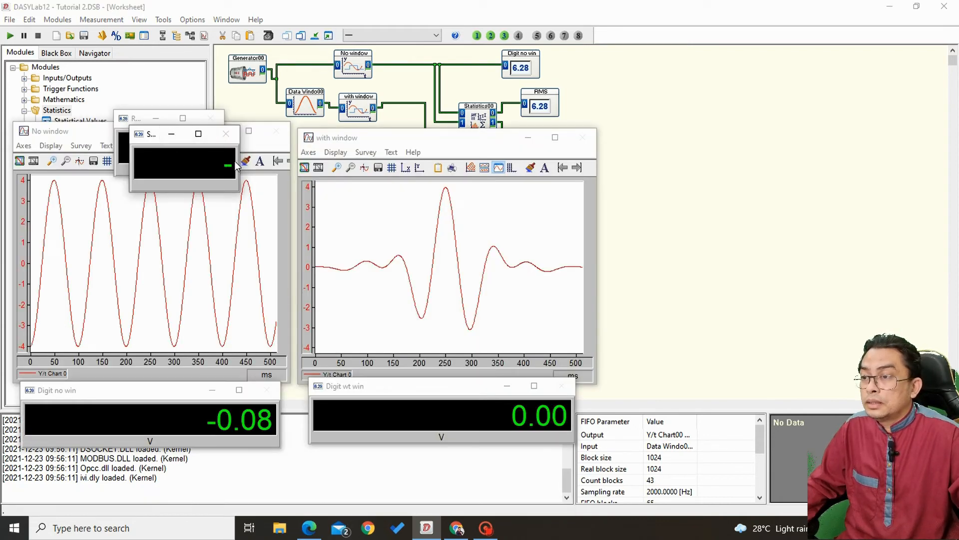
drag(239, 160, 369, 163)
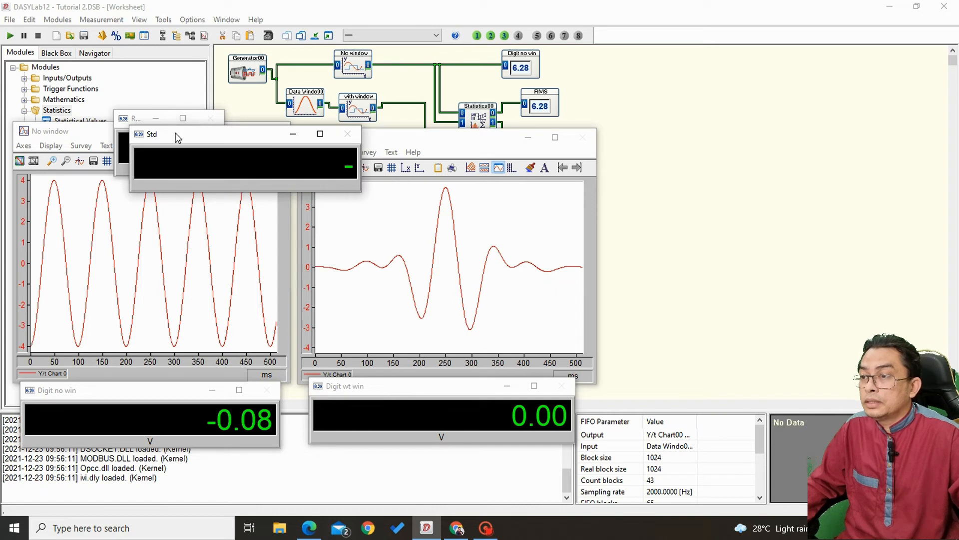
drag(175, 134, 284, 59)
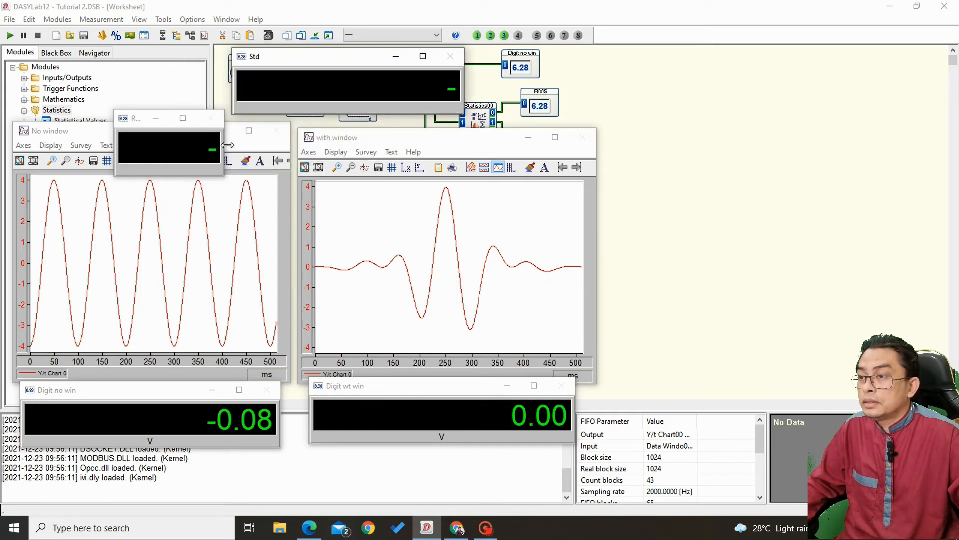
drag(224, 149, 329, 148)
drag(206, 124, 101, 61)
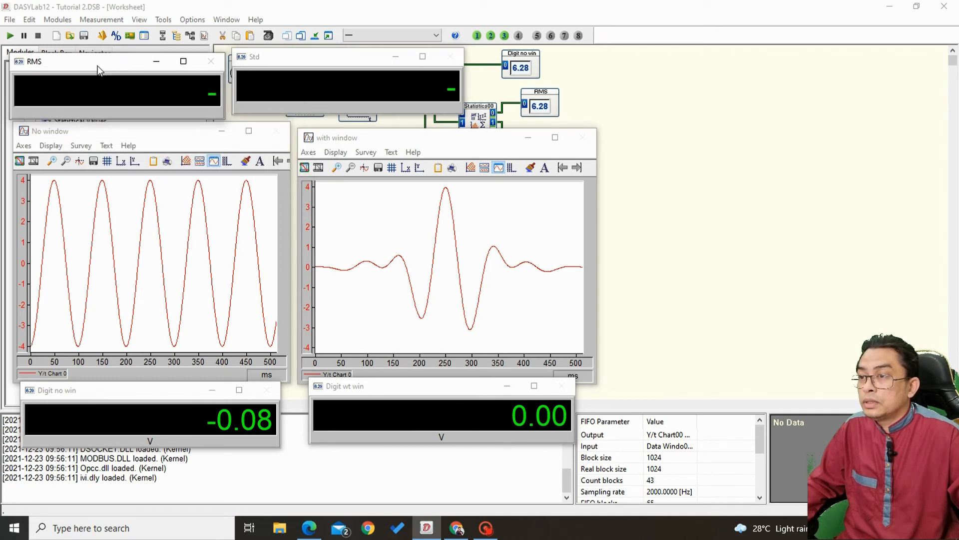
click(10, 36)
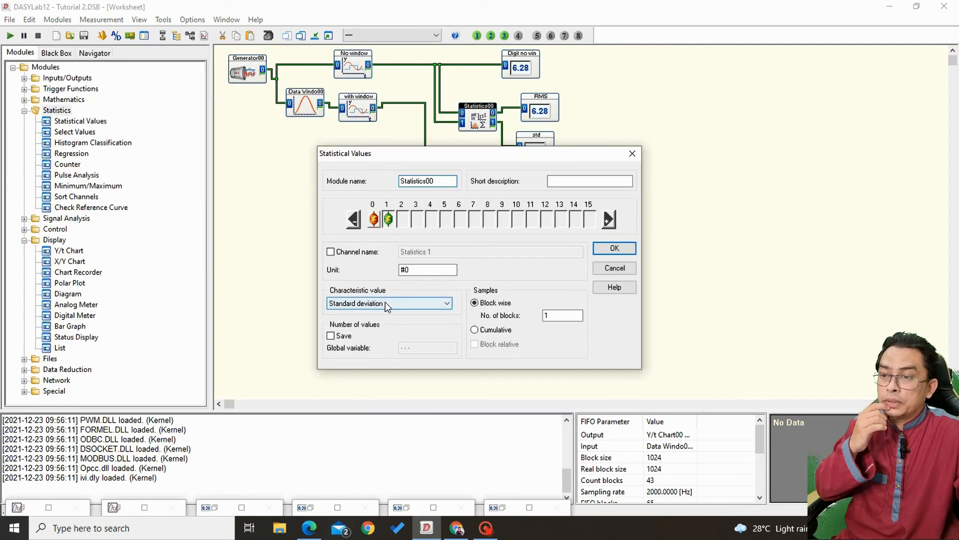
Step: Set the characteristic value of channel 1 in the statistics module to Maximum
click(387, 305)
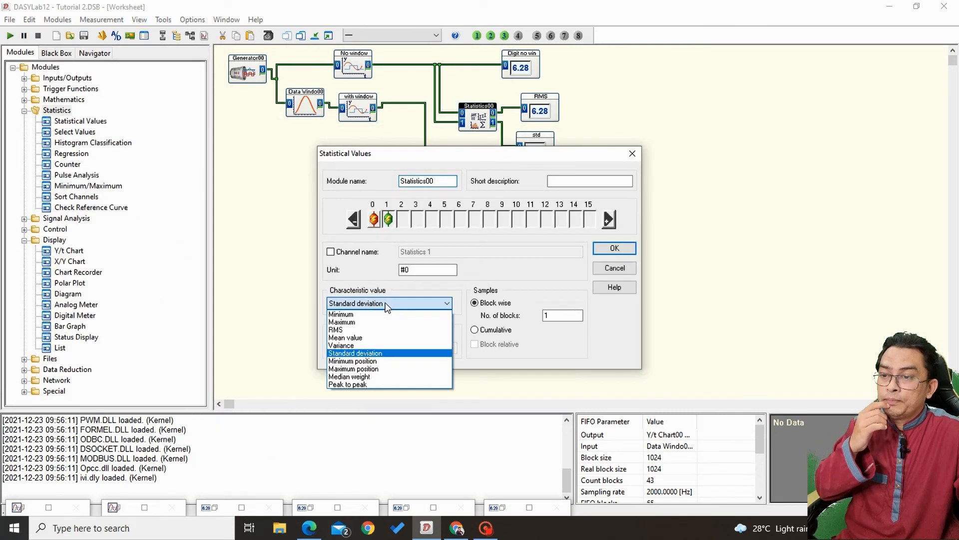
click(388, 324)
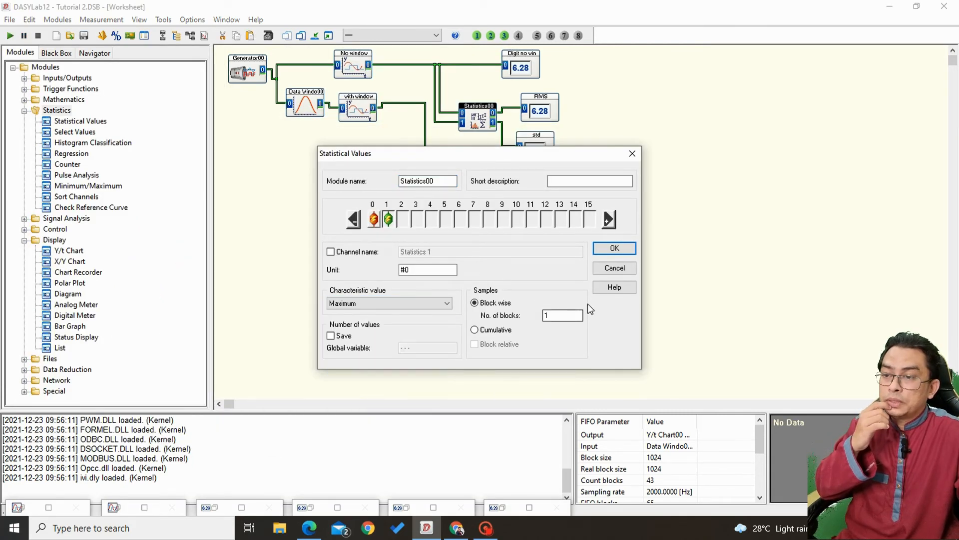
click(612, 247)
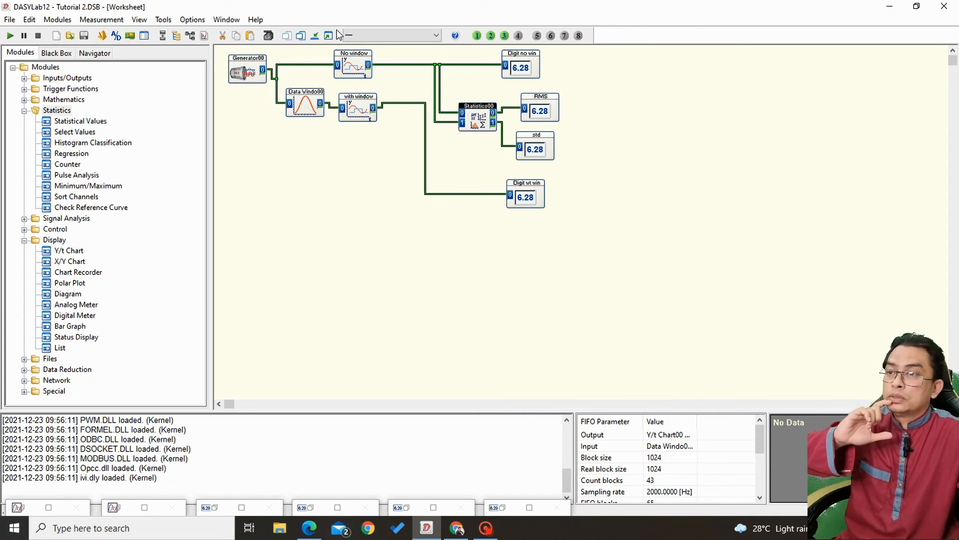
Step: Show all display windows, run the measurement to read the RMS and maximum values, stop it and minimize the windows
click(314, 36)
click(10, 36)
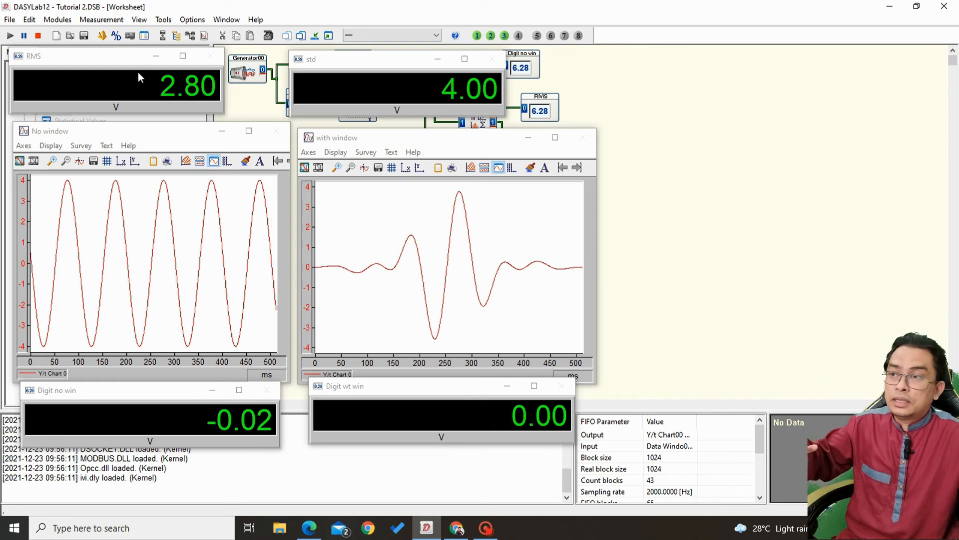
click(37, 36)
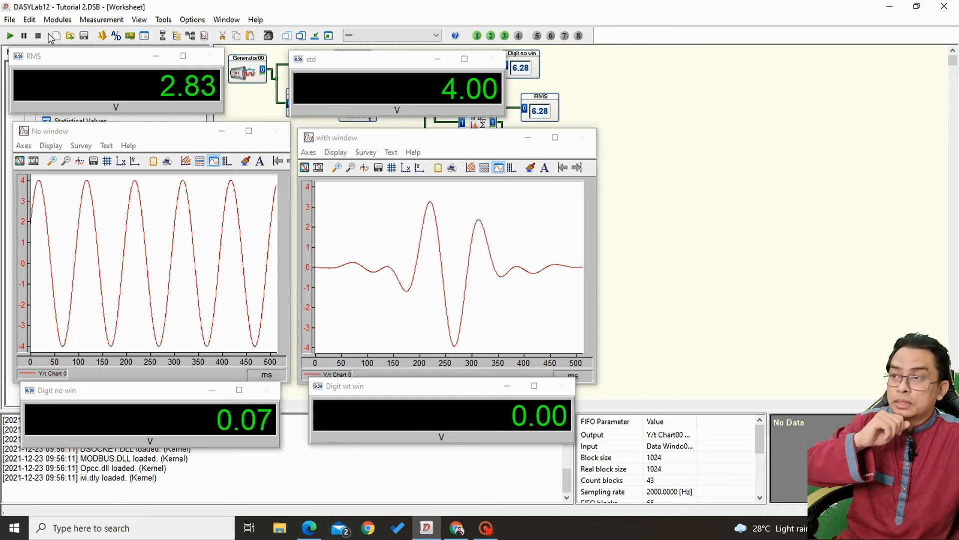
click(315, 37)
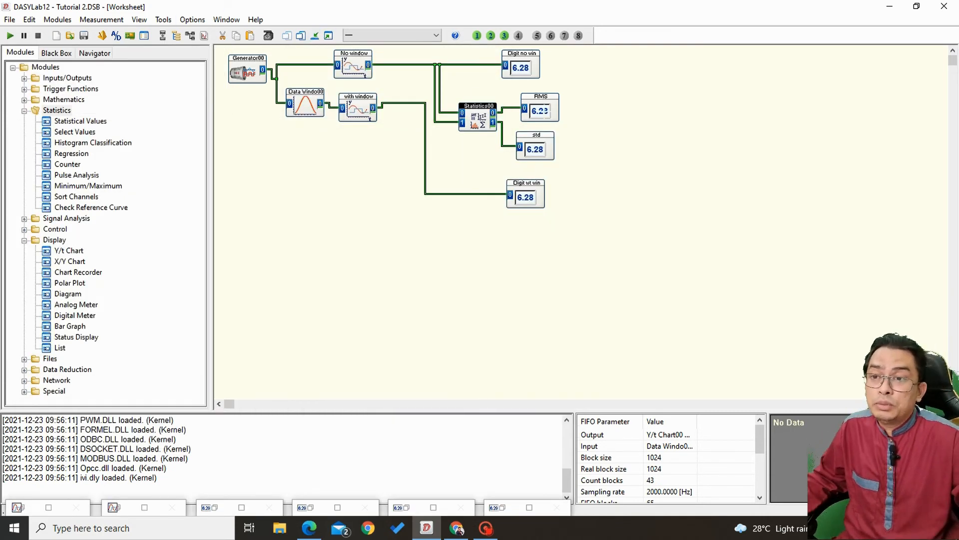
Step: Align the RMS and "Digit wt win" meters with their neighbours, and add a List module below the digital meters
click(543, 111)
drag(543, 111, 539, 106)
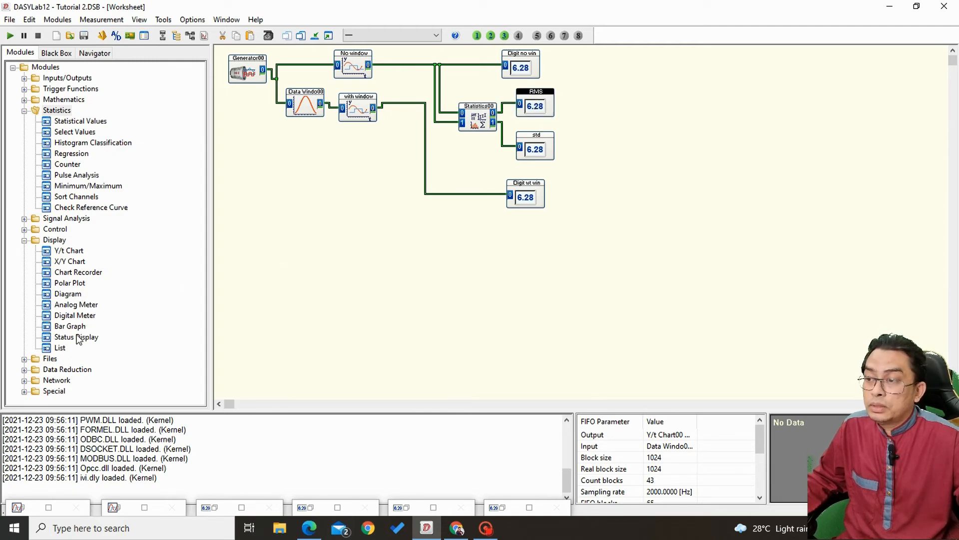
drag(60, 348, 580, 250)
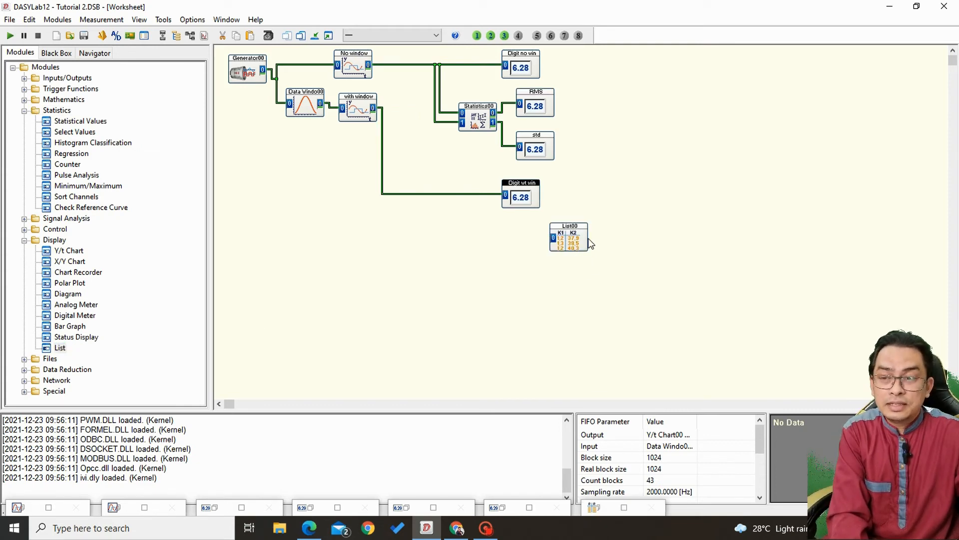
drag(592, 243, 612, 244)
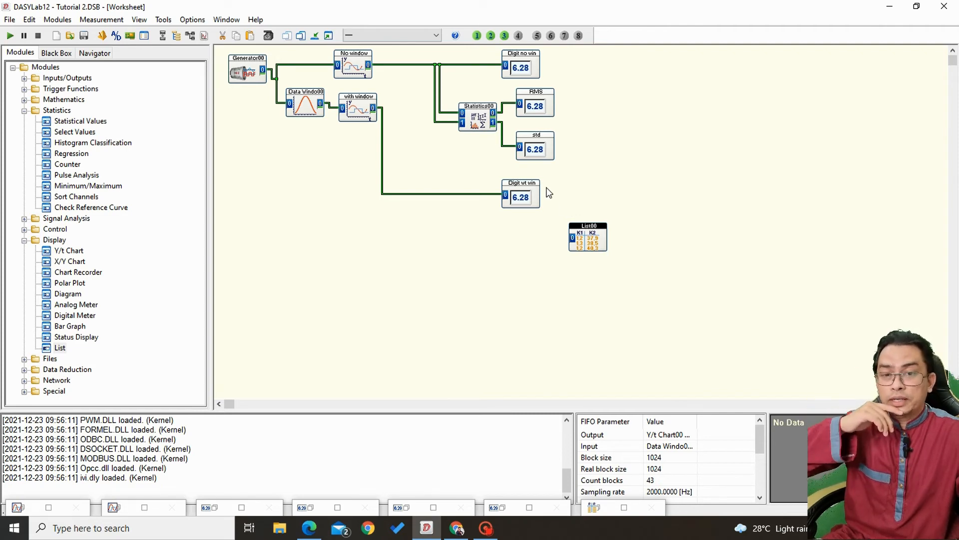
Step: Review the settings of the RMS digital meter without changing them
click(531, 148)
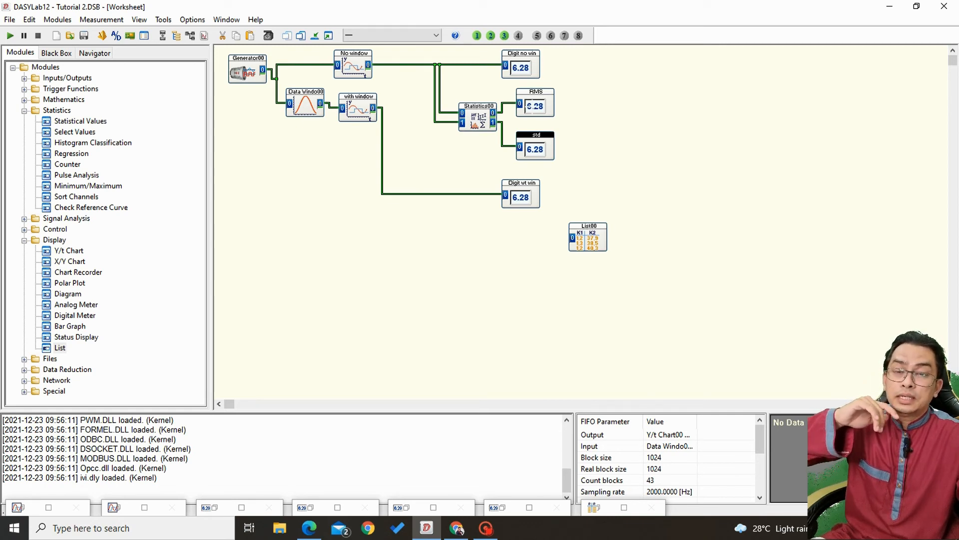
double_click(529, 105)
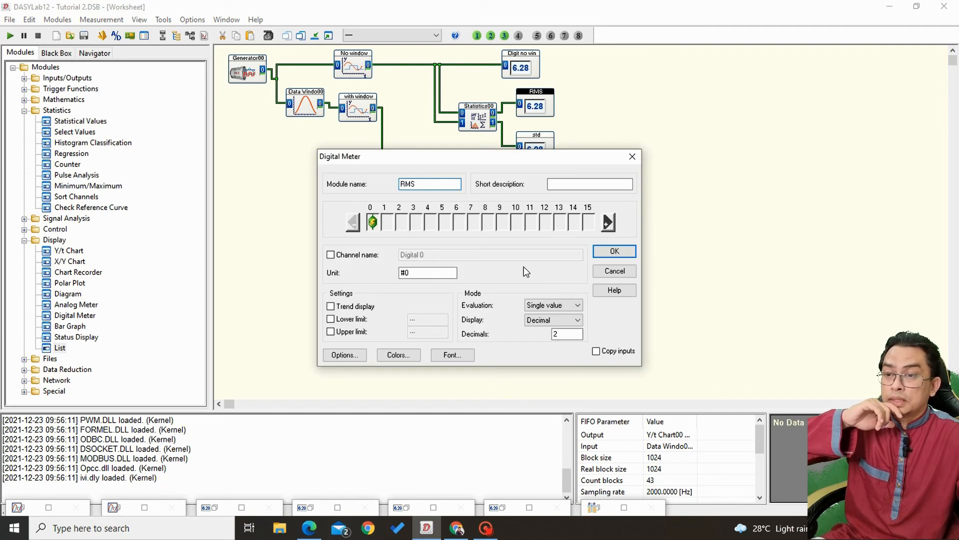
click(614, 251)
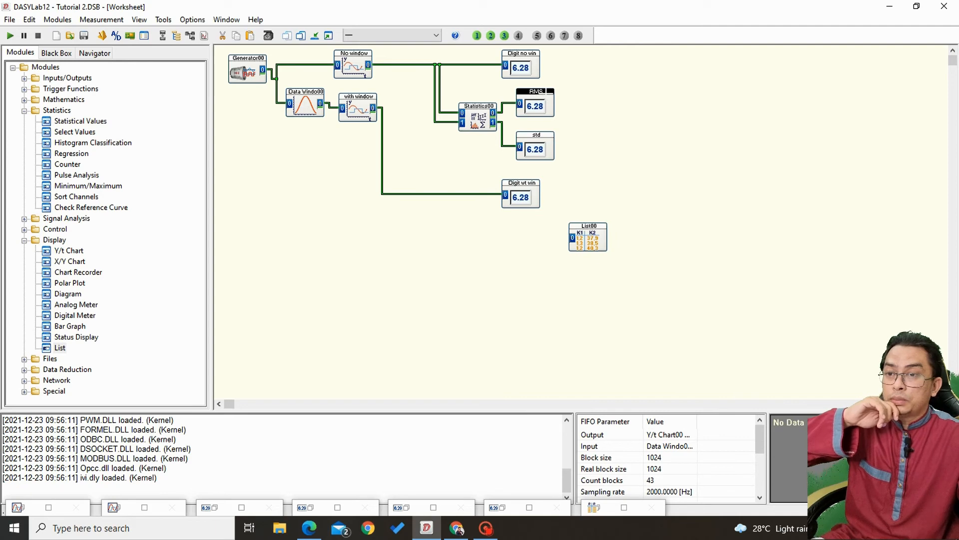
Step: Enable copying of inputs in the RMS digital meter and wire its new output to the List module's input
double_click(545, 98)
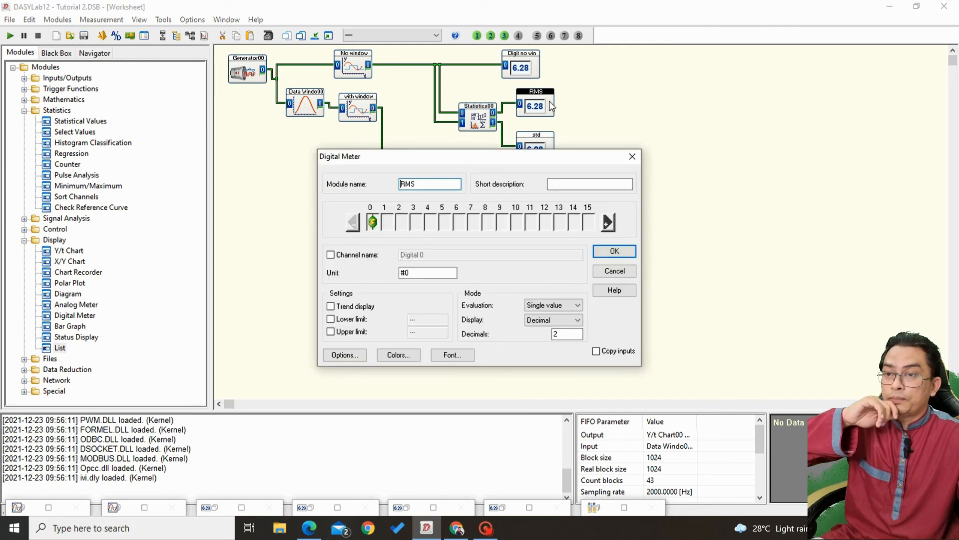
click(615, 250)
drag(550, 104, 564, 241)
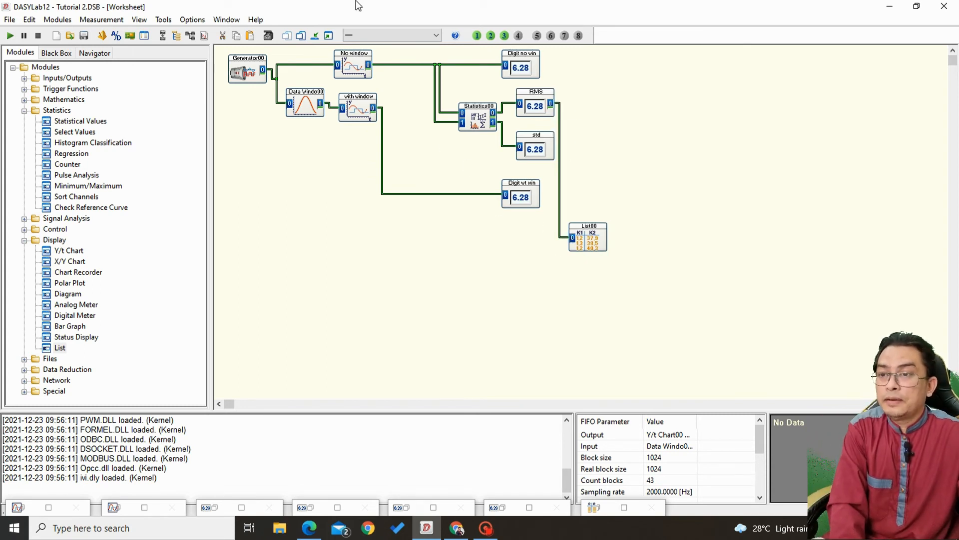
Step: Show all display windows, narrow the list window and place it just below the RMS and std meters
click(329, 35)
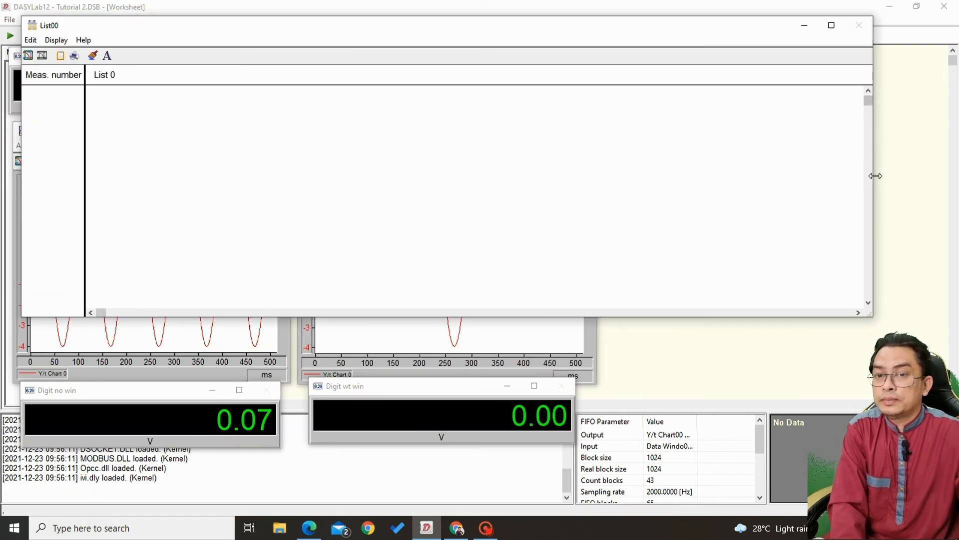
drag(872, 167, 555, 177)
drag(393, 36, 369, 136)
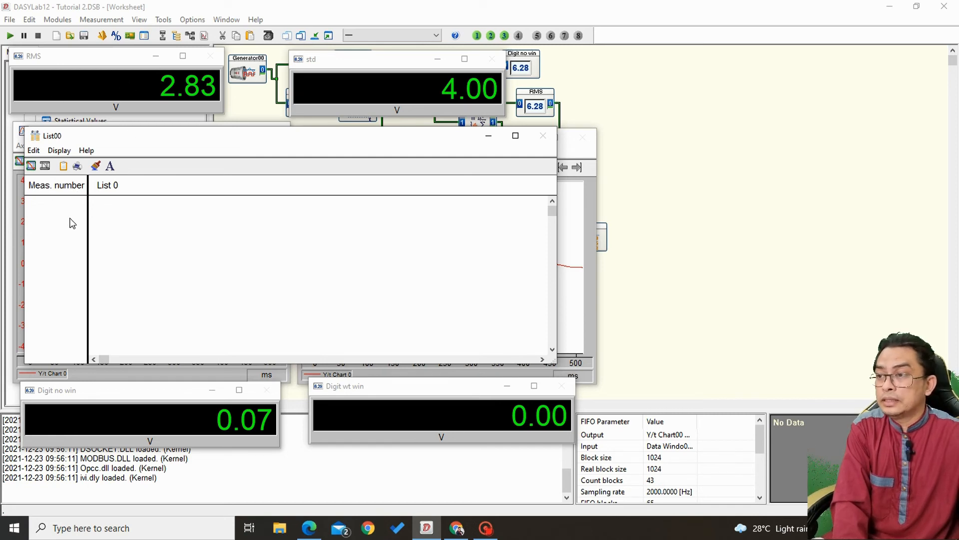
Step: Run the measurement to read through the RMS values logged in the list, stop it and minimize the display windows
click(9, 36)
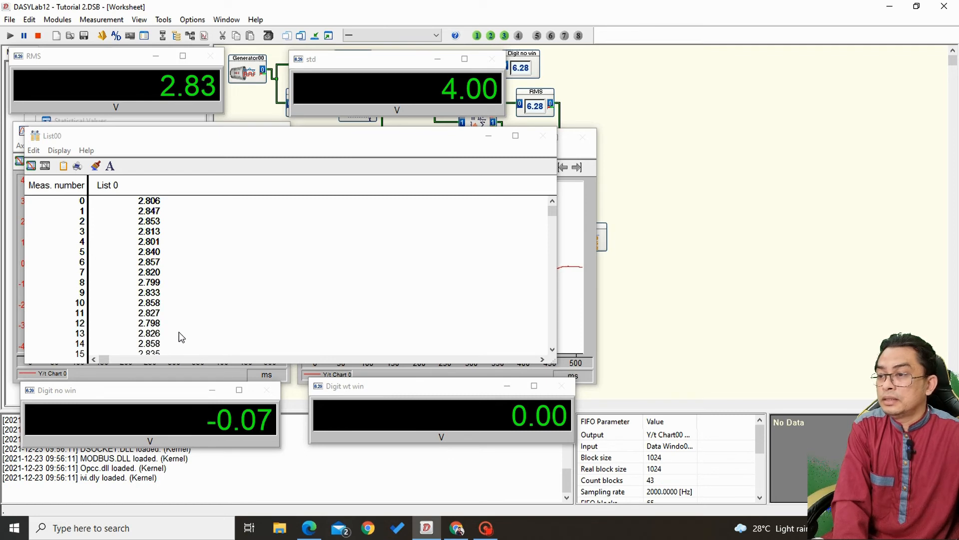
click(554, 347)
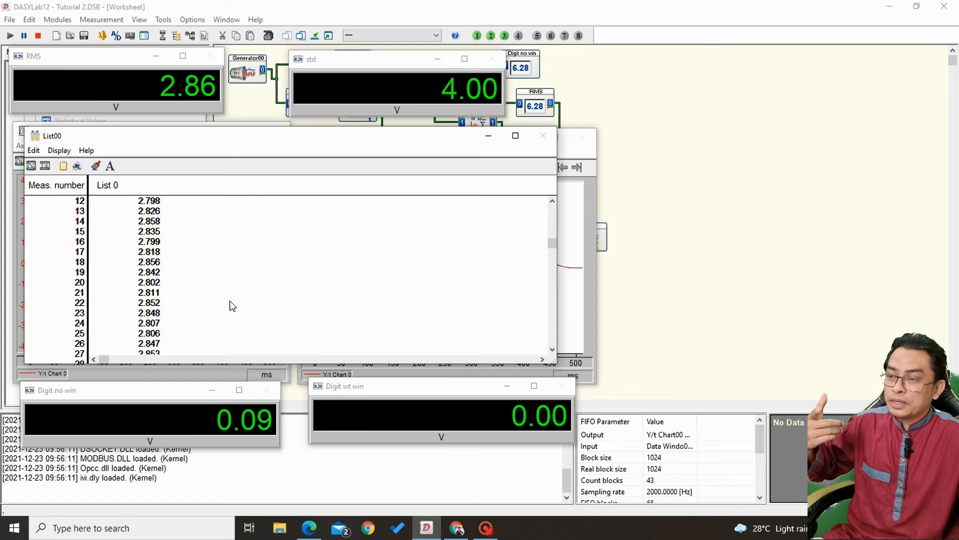
drag(551, 244, 561, 303)
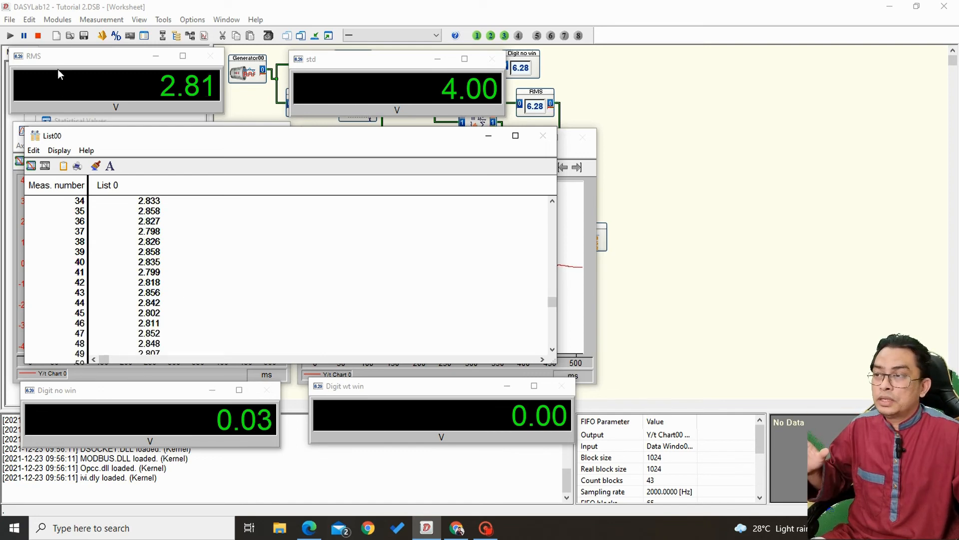
click(39, 38)
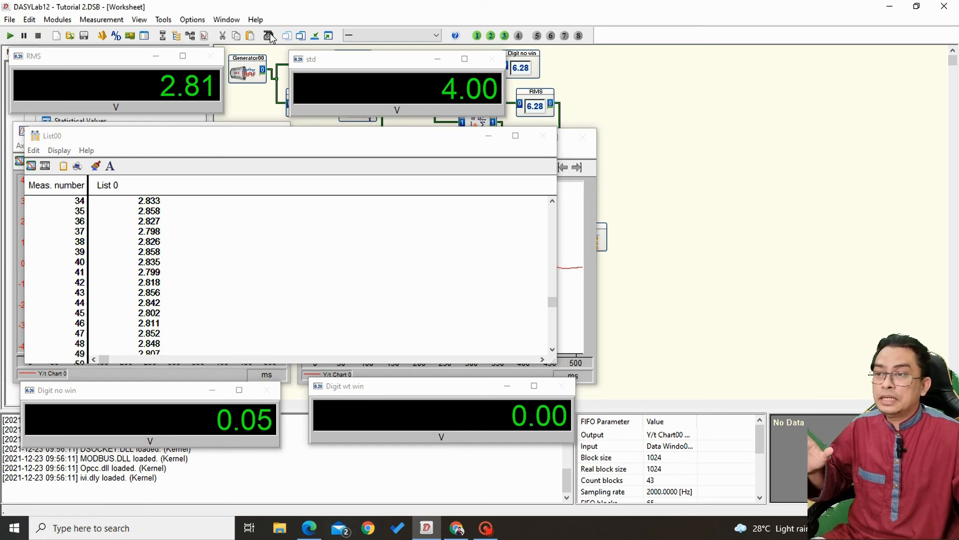
click(314, 36)
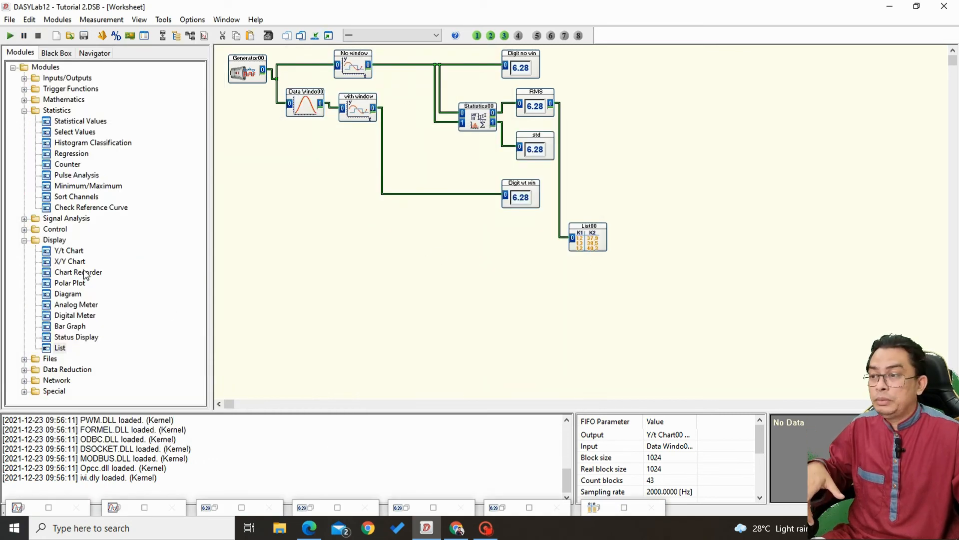
Step: Add a Chart Recorder module fed by the RMS meter's output, and fit its display window between the upper and lower meters
drag(83, 278, 602, 165)
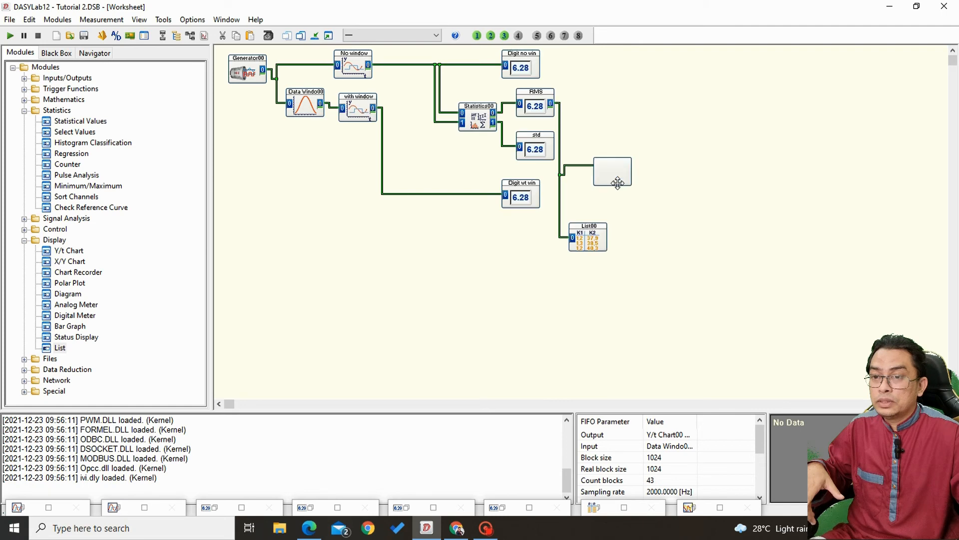
click(328, 35)
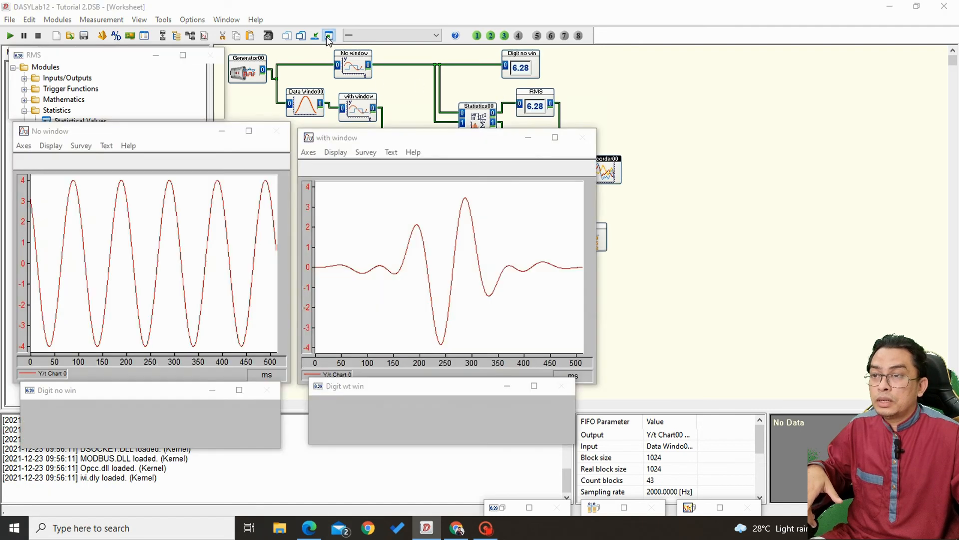
drag(455, 53, 448, 137)
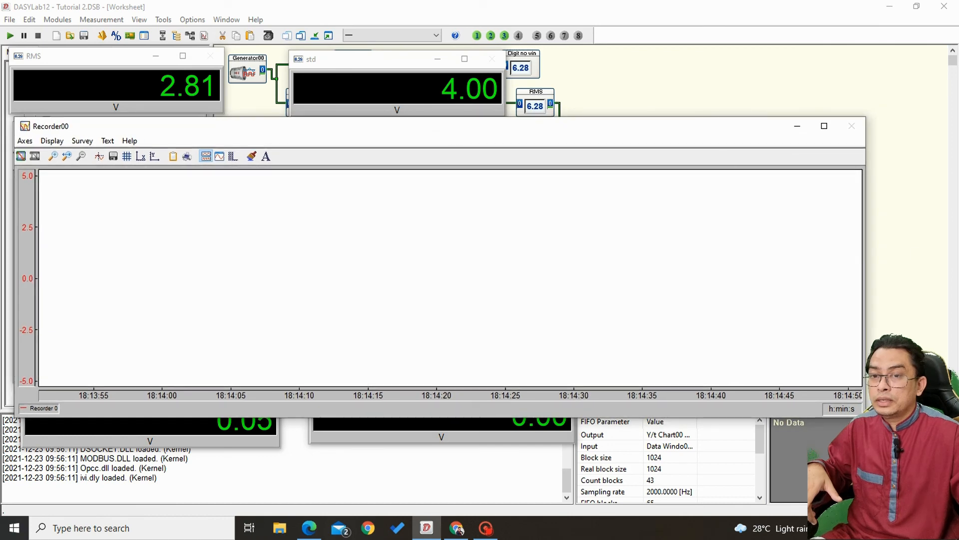
drag(868, 251, 594, 280)
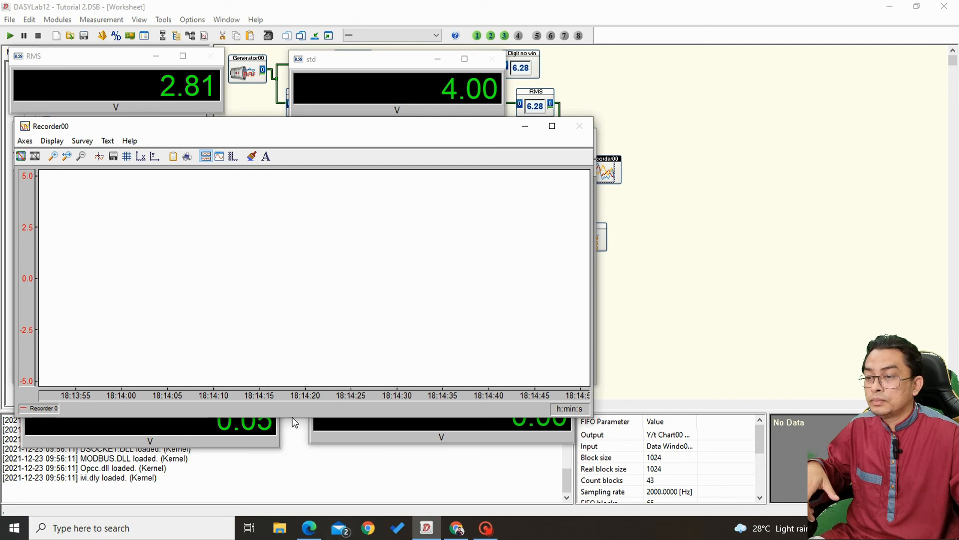
drag(292, 419, 299, 394)
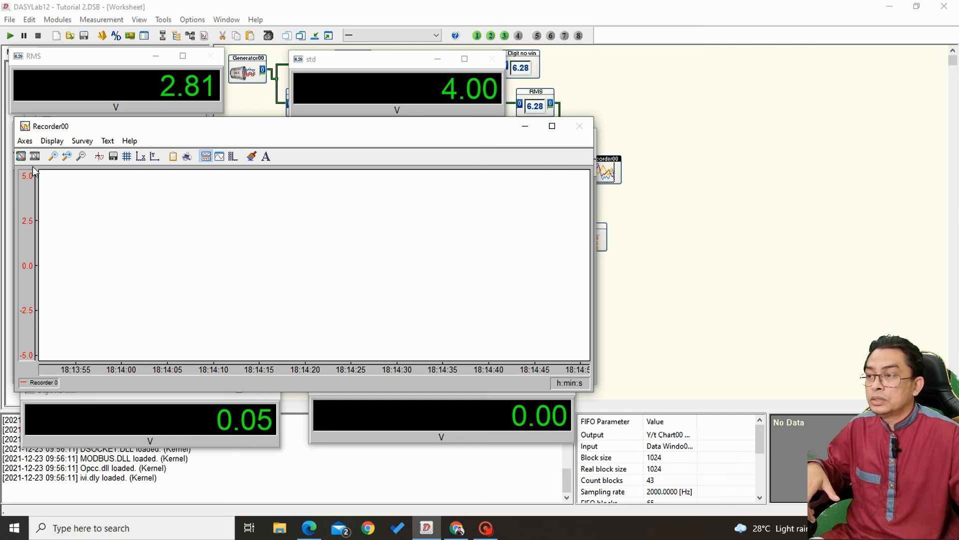
Step: Run the measurement, scale the chart recorder's vertical display area from 2 to 3, and run the measurement again
click(10, 36)
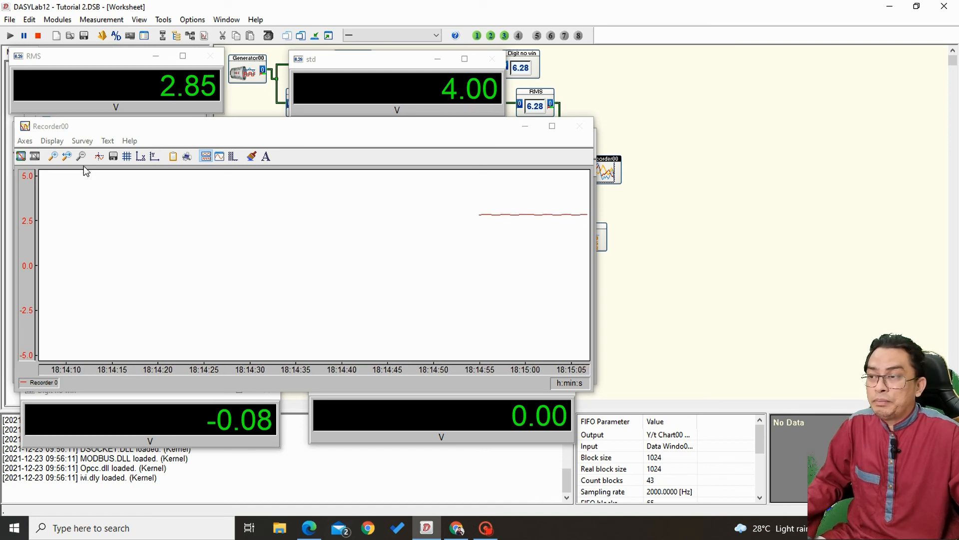
click(25, 141)
click(44, 182)
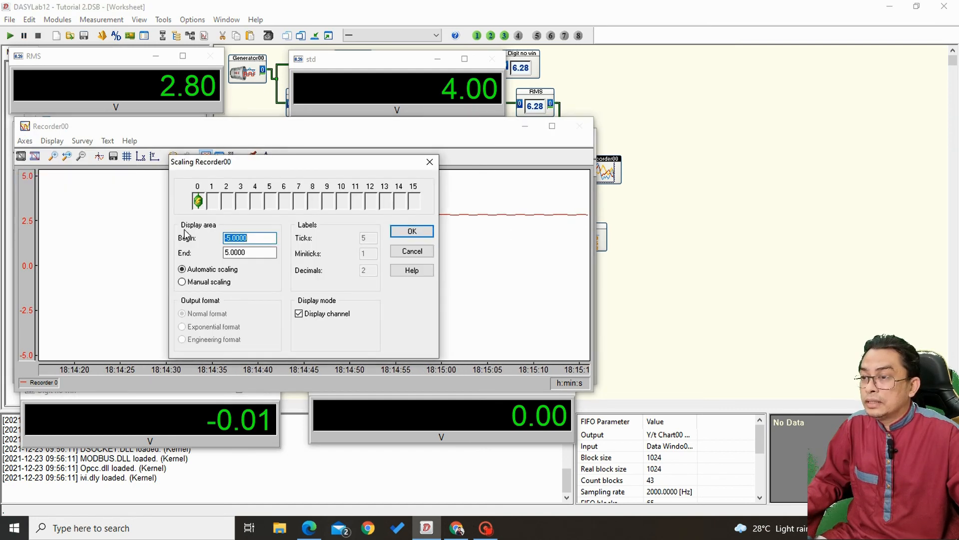
double_click(245, 252)
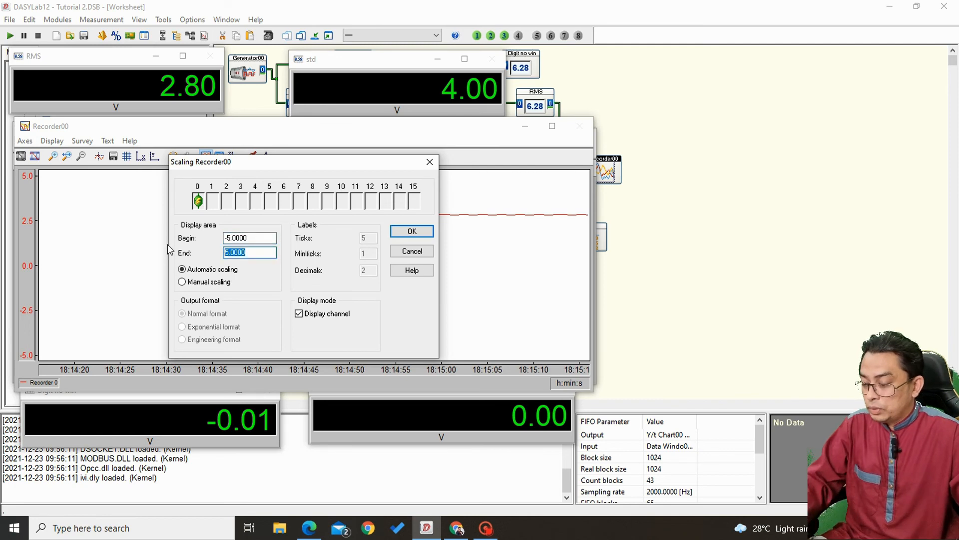
text(2)
key(shift+Tab)
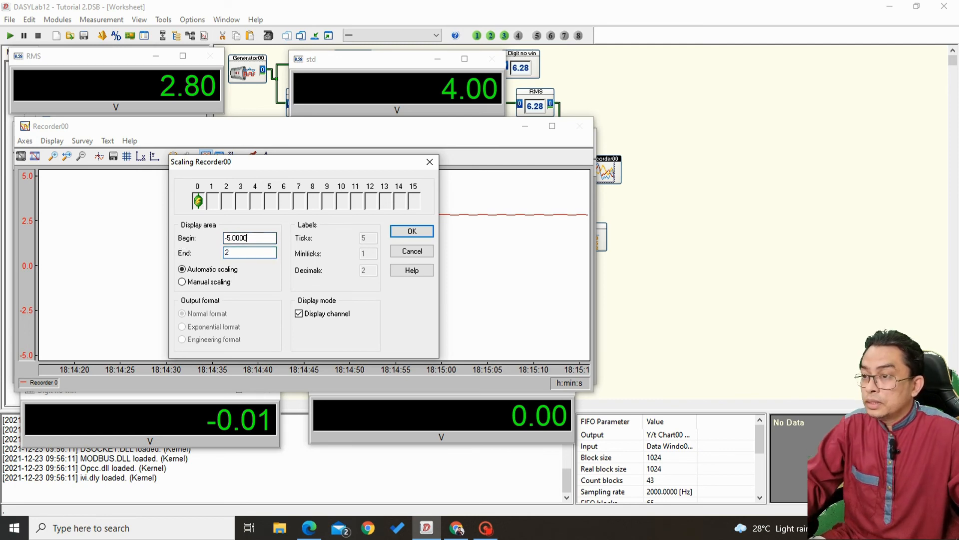
text(2)
key(Tab)
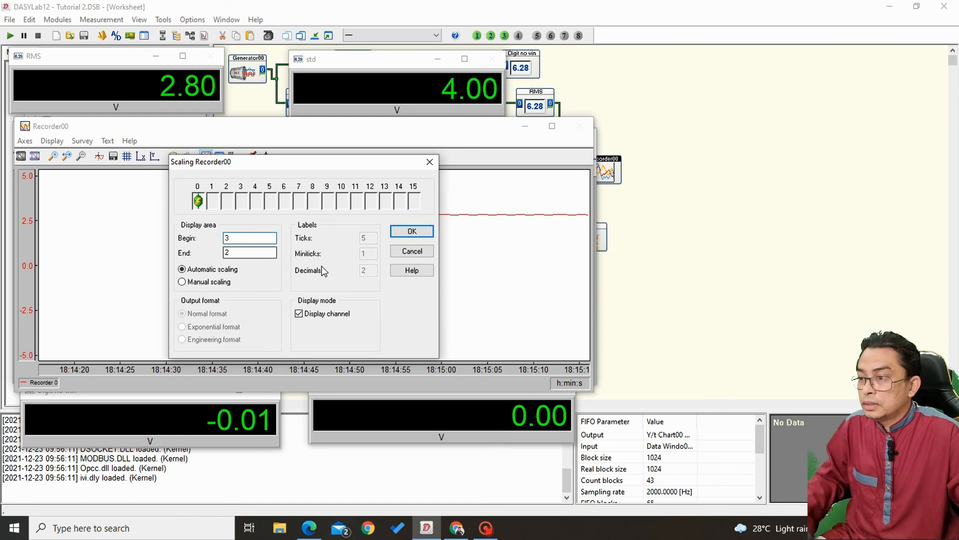
text(3)
click(411, 231)
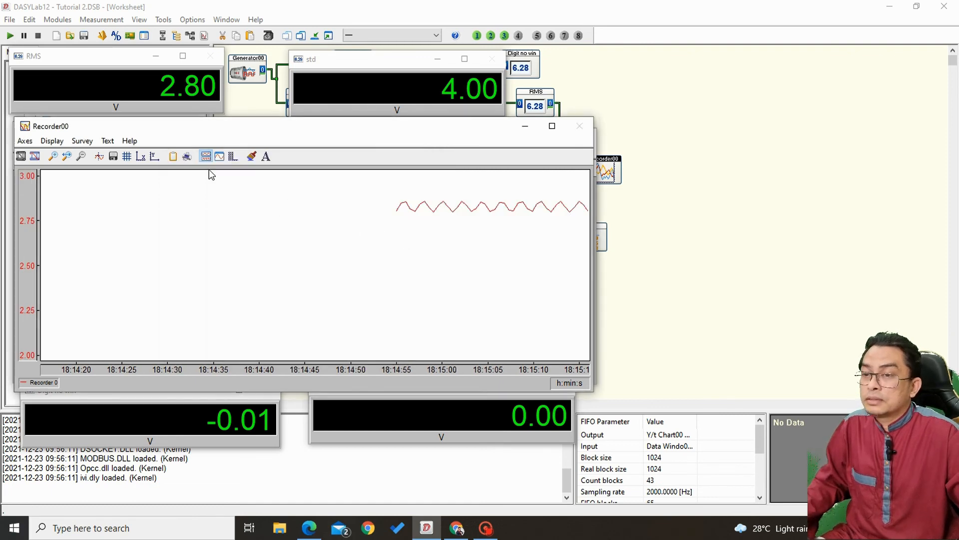
click(10, 35)
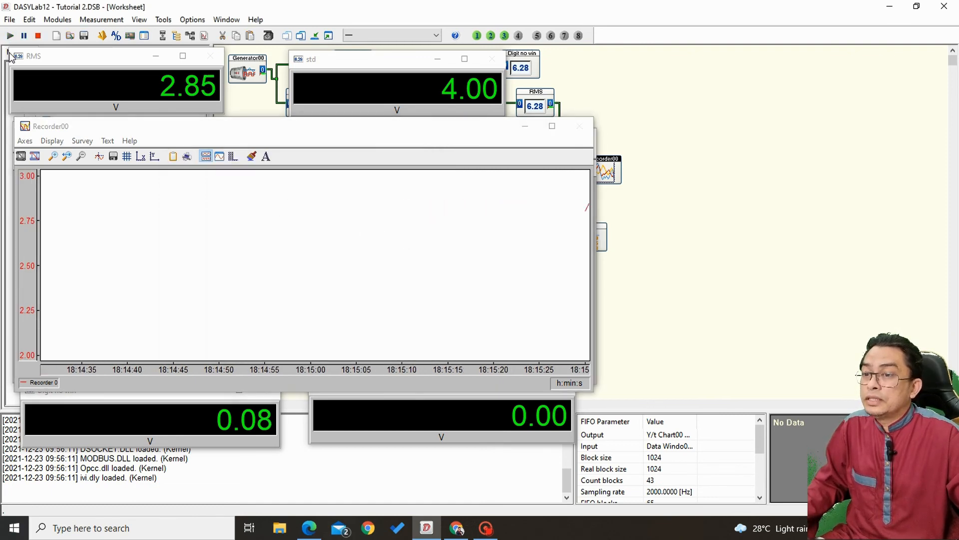